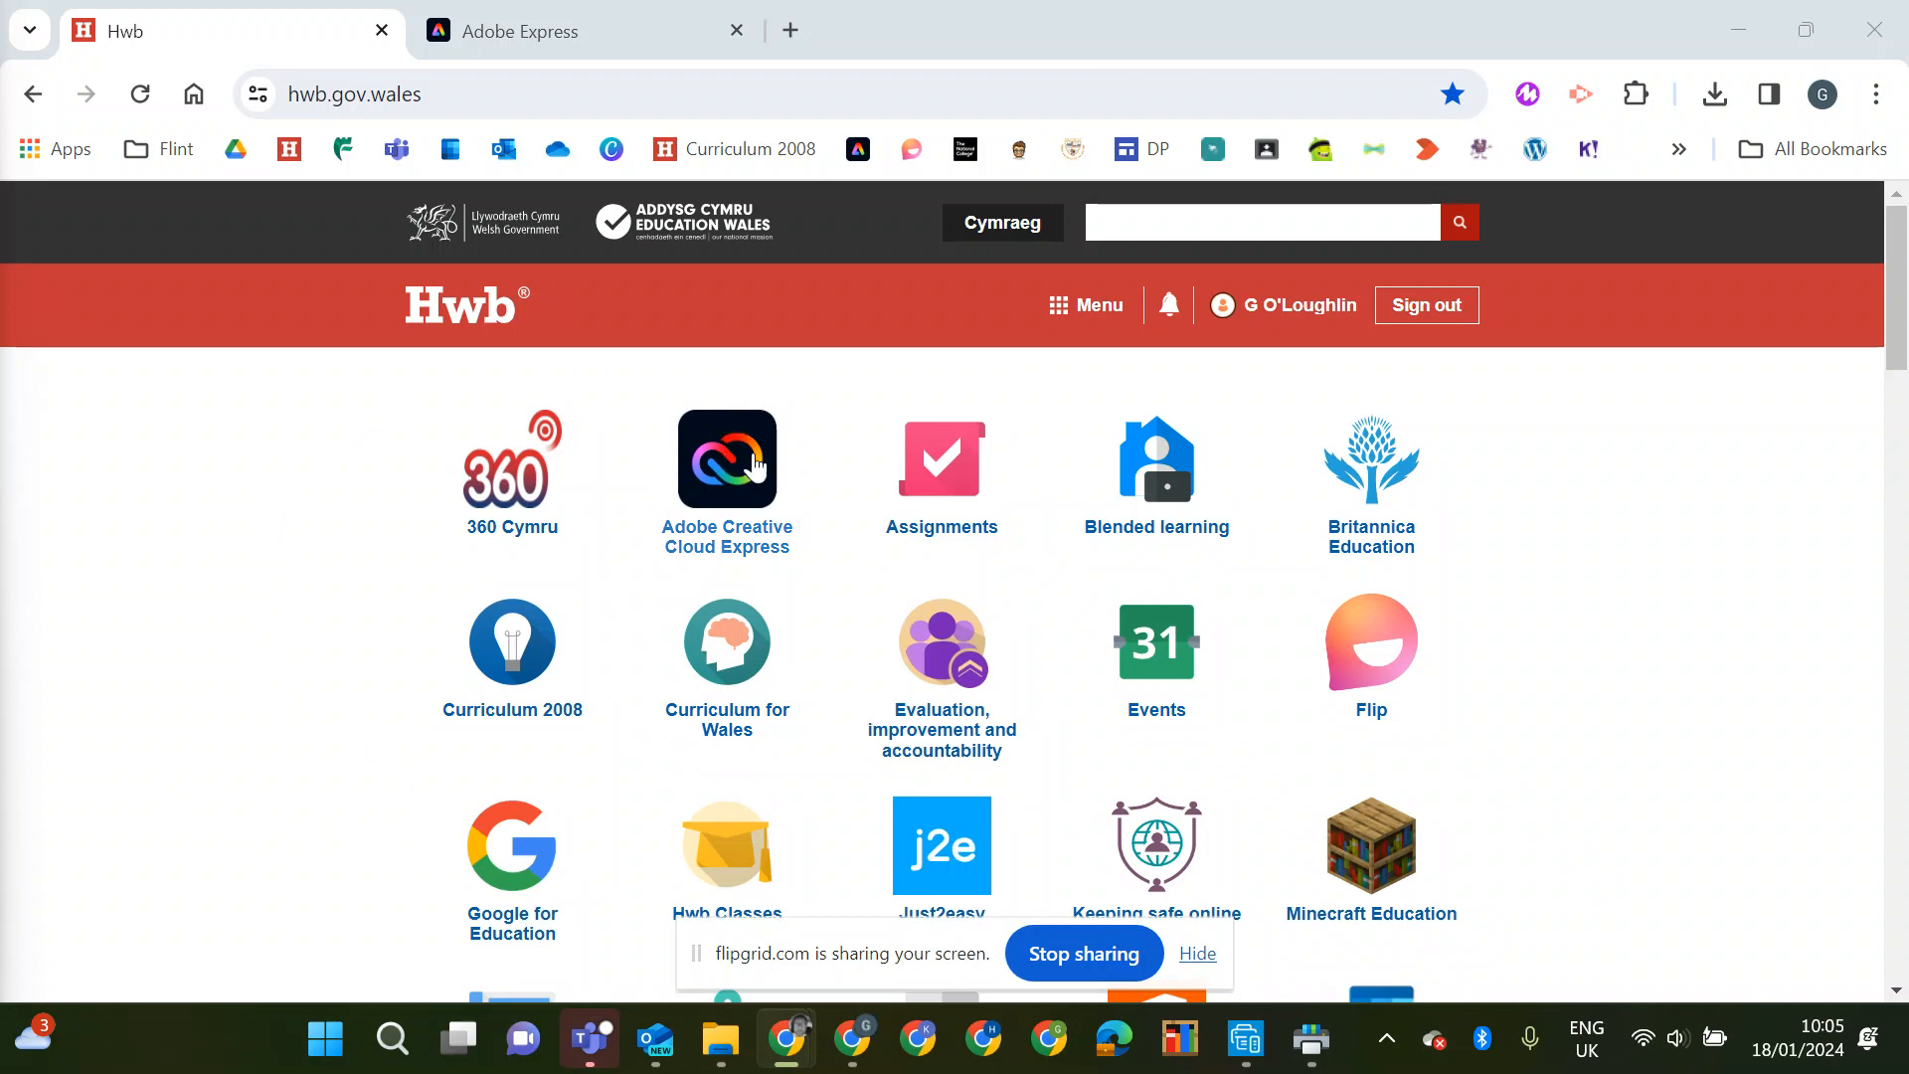
# Switch to Adobe Express, create a new blank Infographic, and hide the screen-sharing notice covering the page.
pyautogui.click(554, 33)
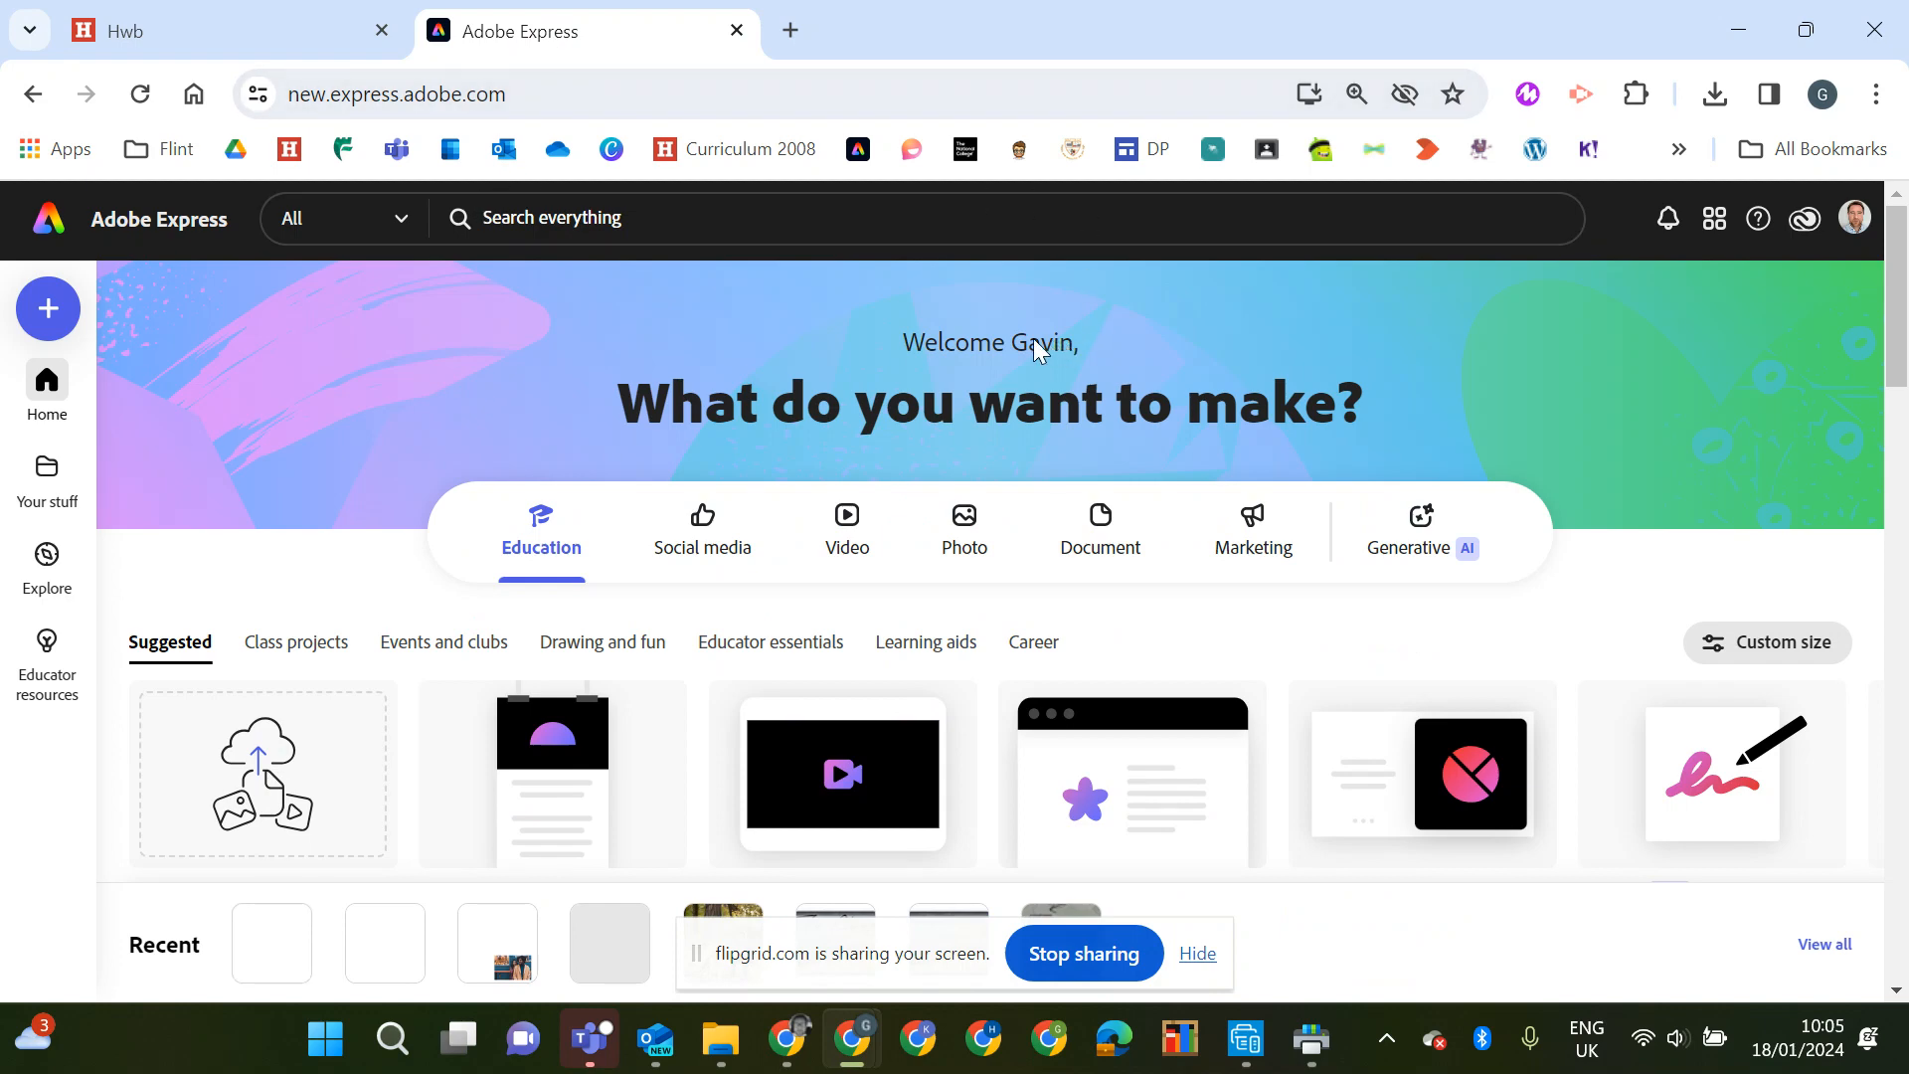
pyautogui.press('F11')
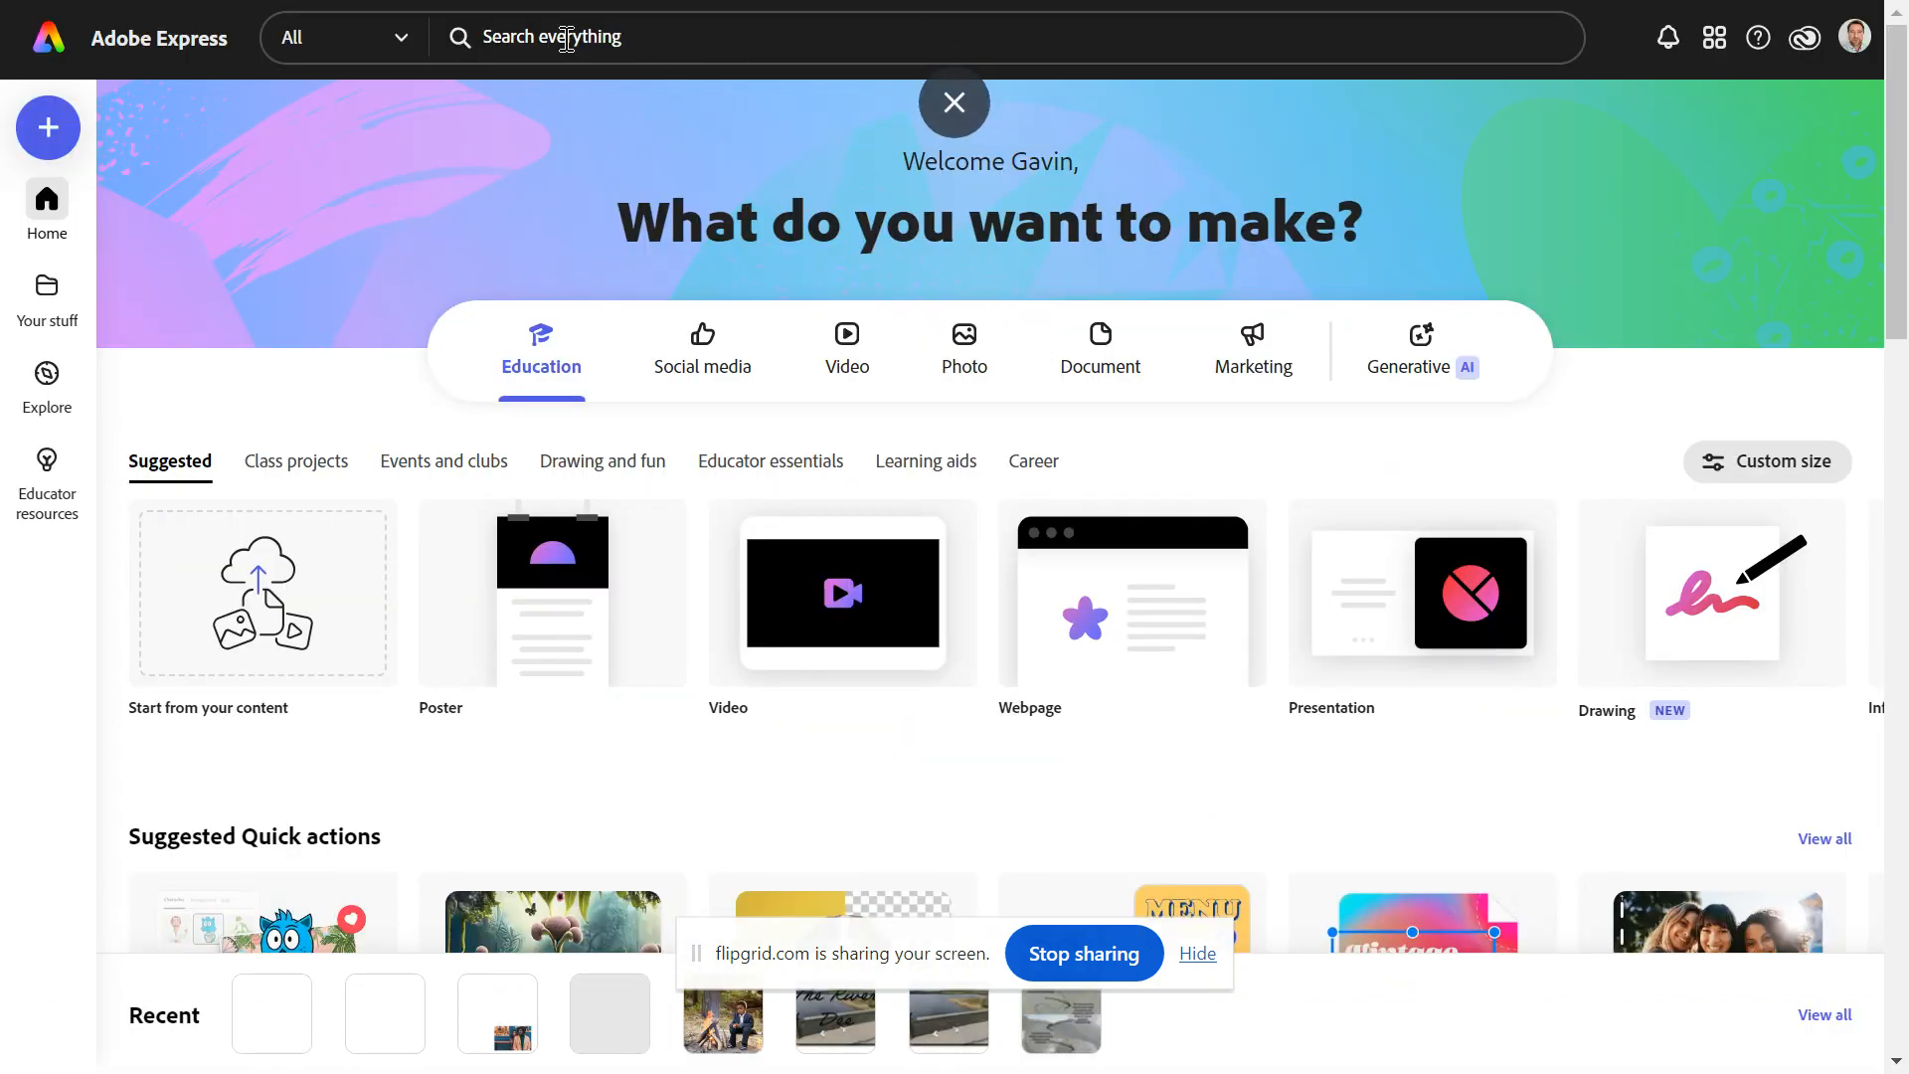
pyautogui.click(47, 134)
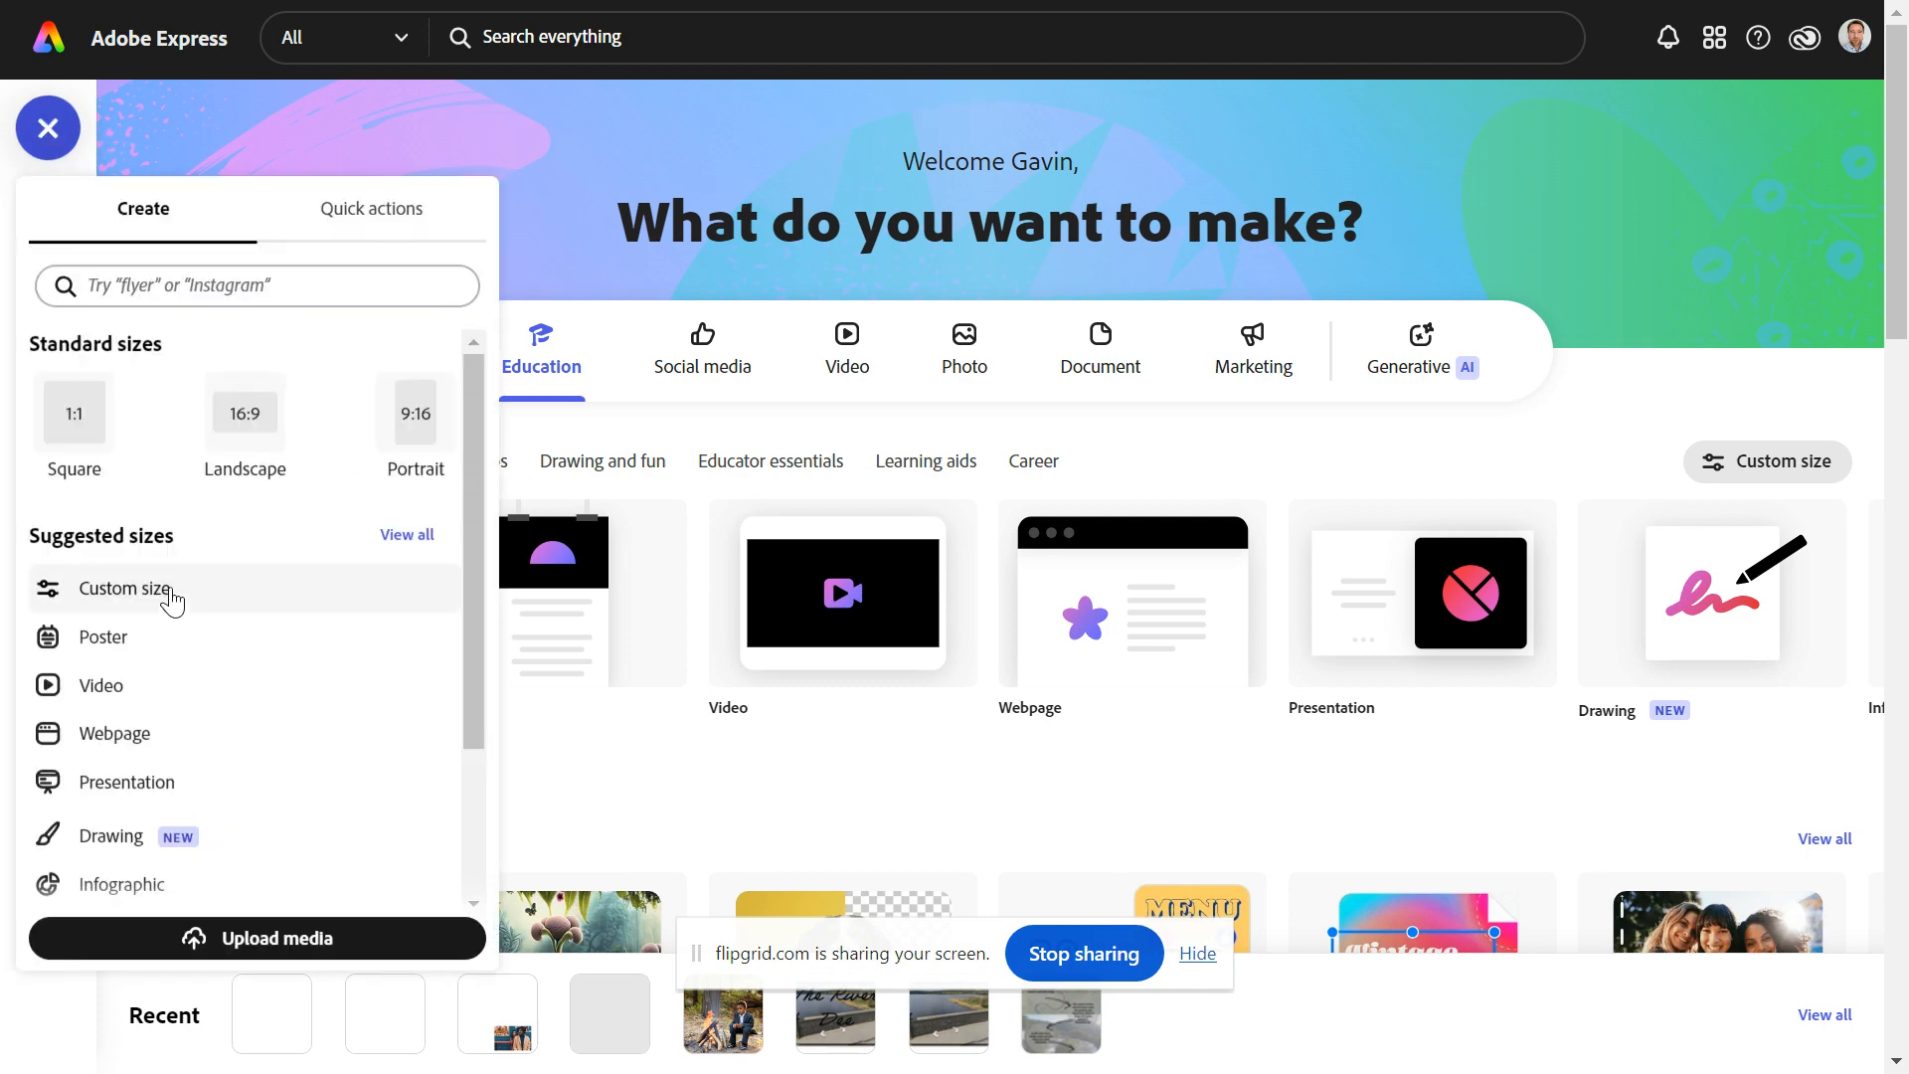
pyautogui.scroll(-2, 187, 581)
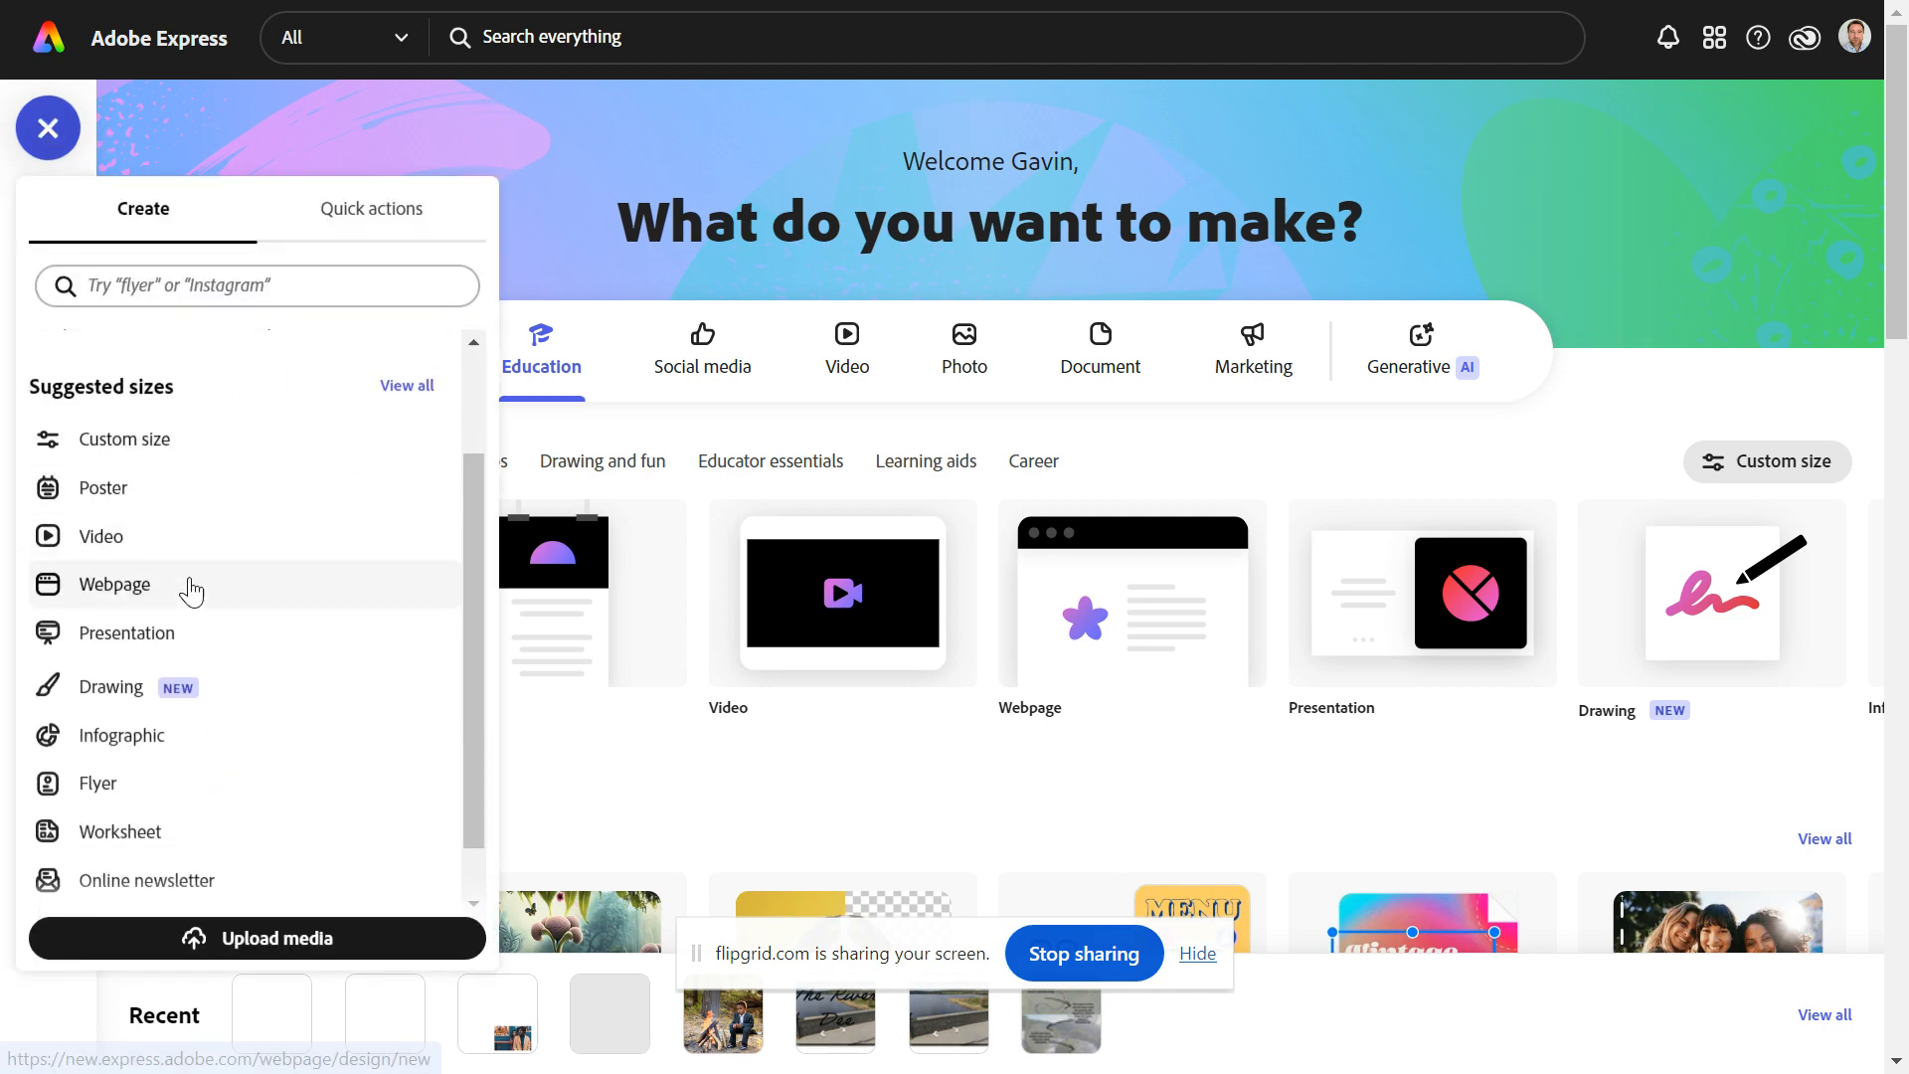
pyautogui.click(120, 749)
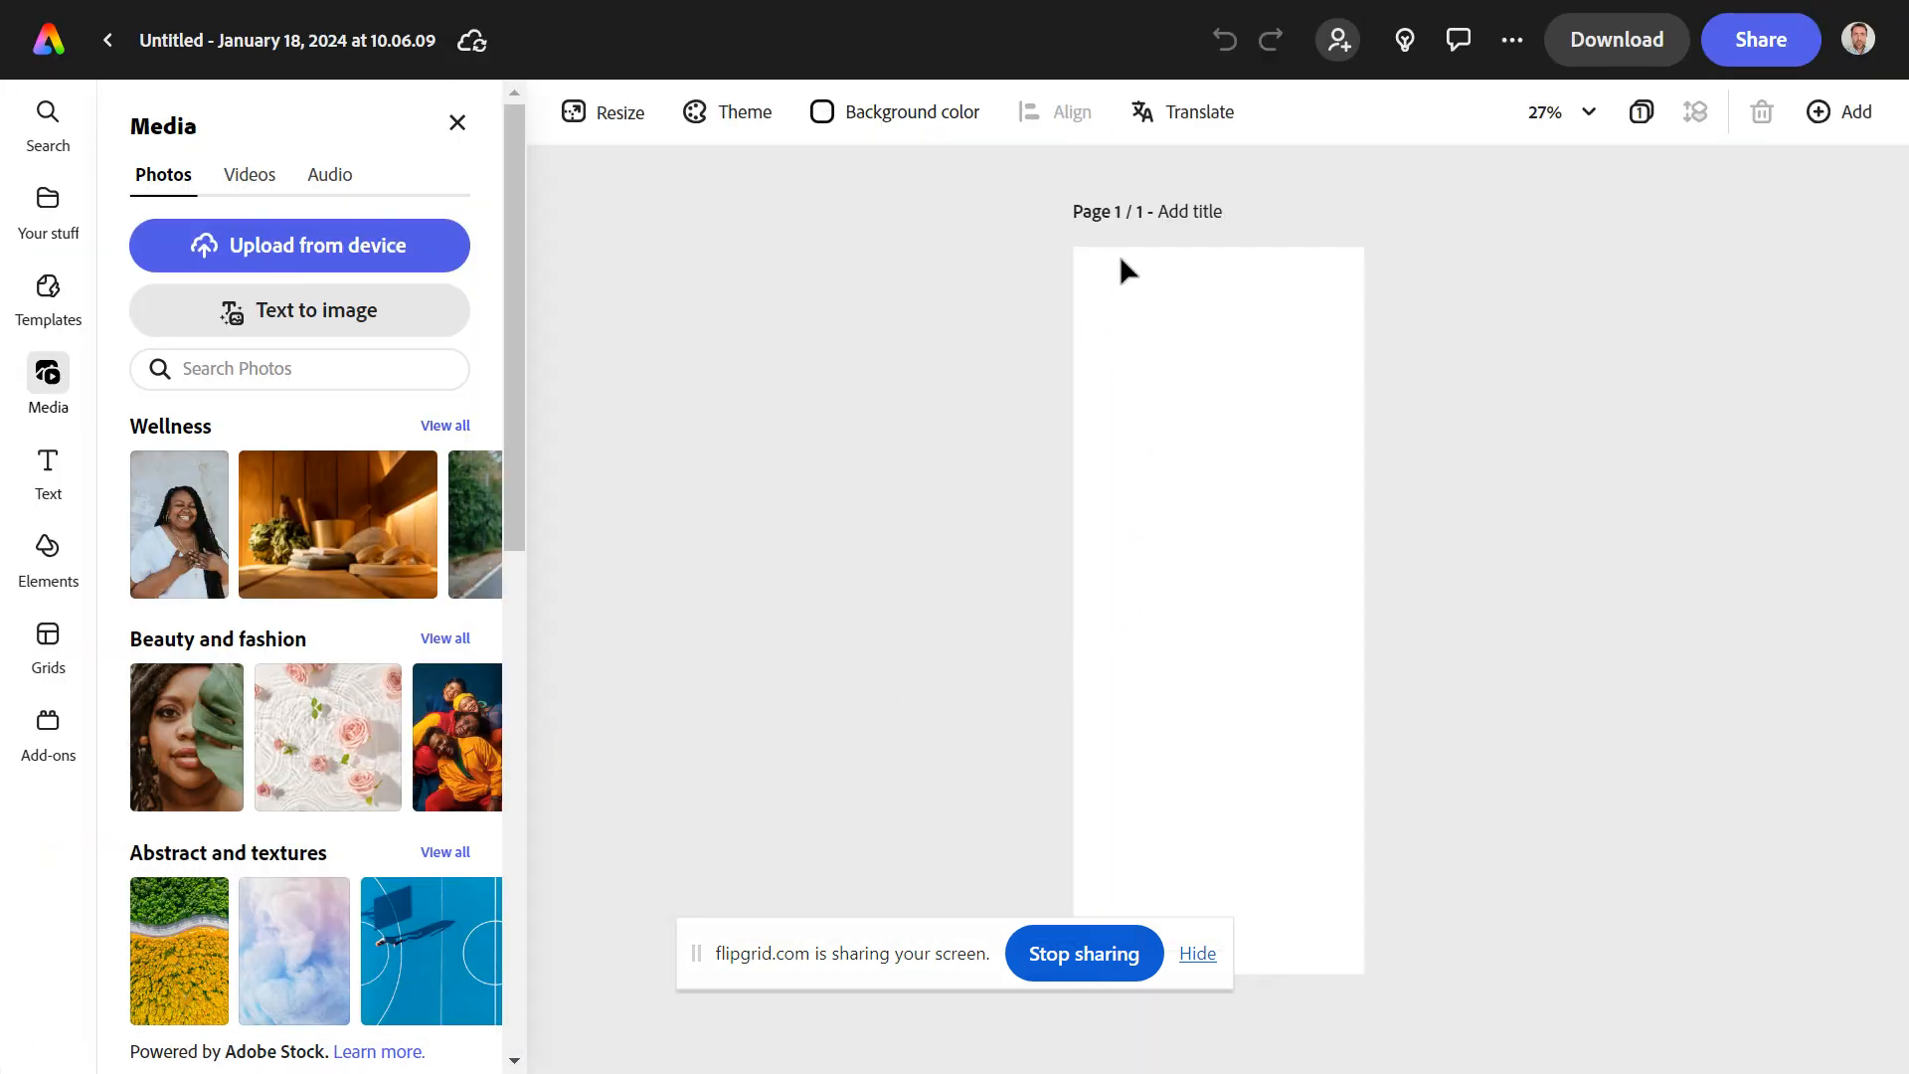
pyautogui.click(1195, 954)
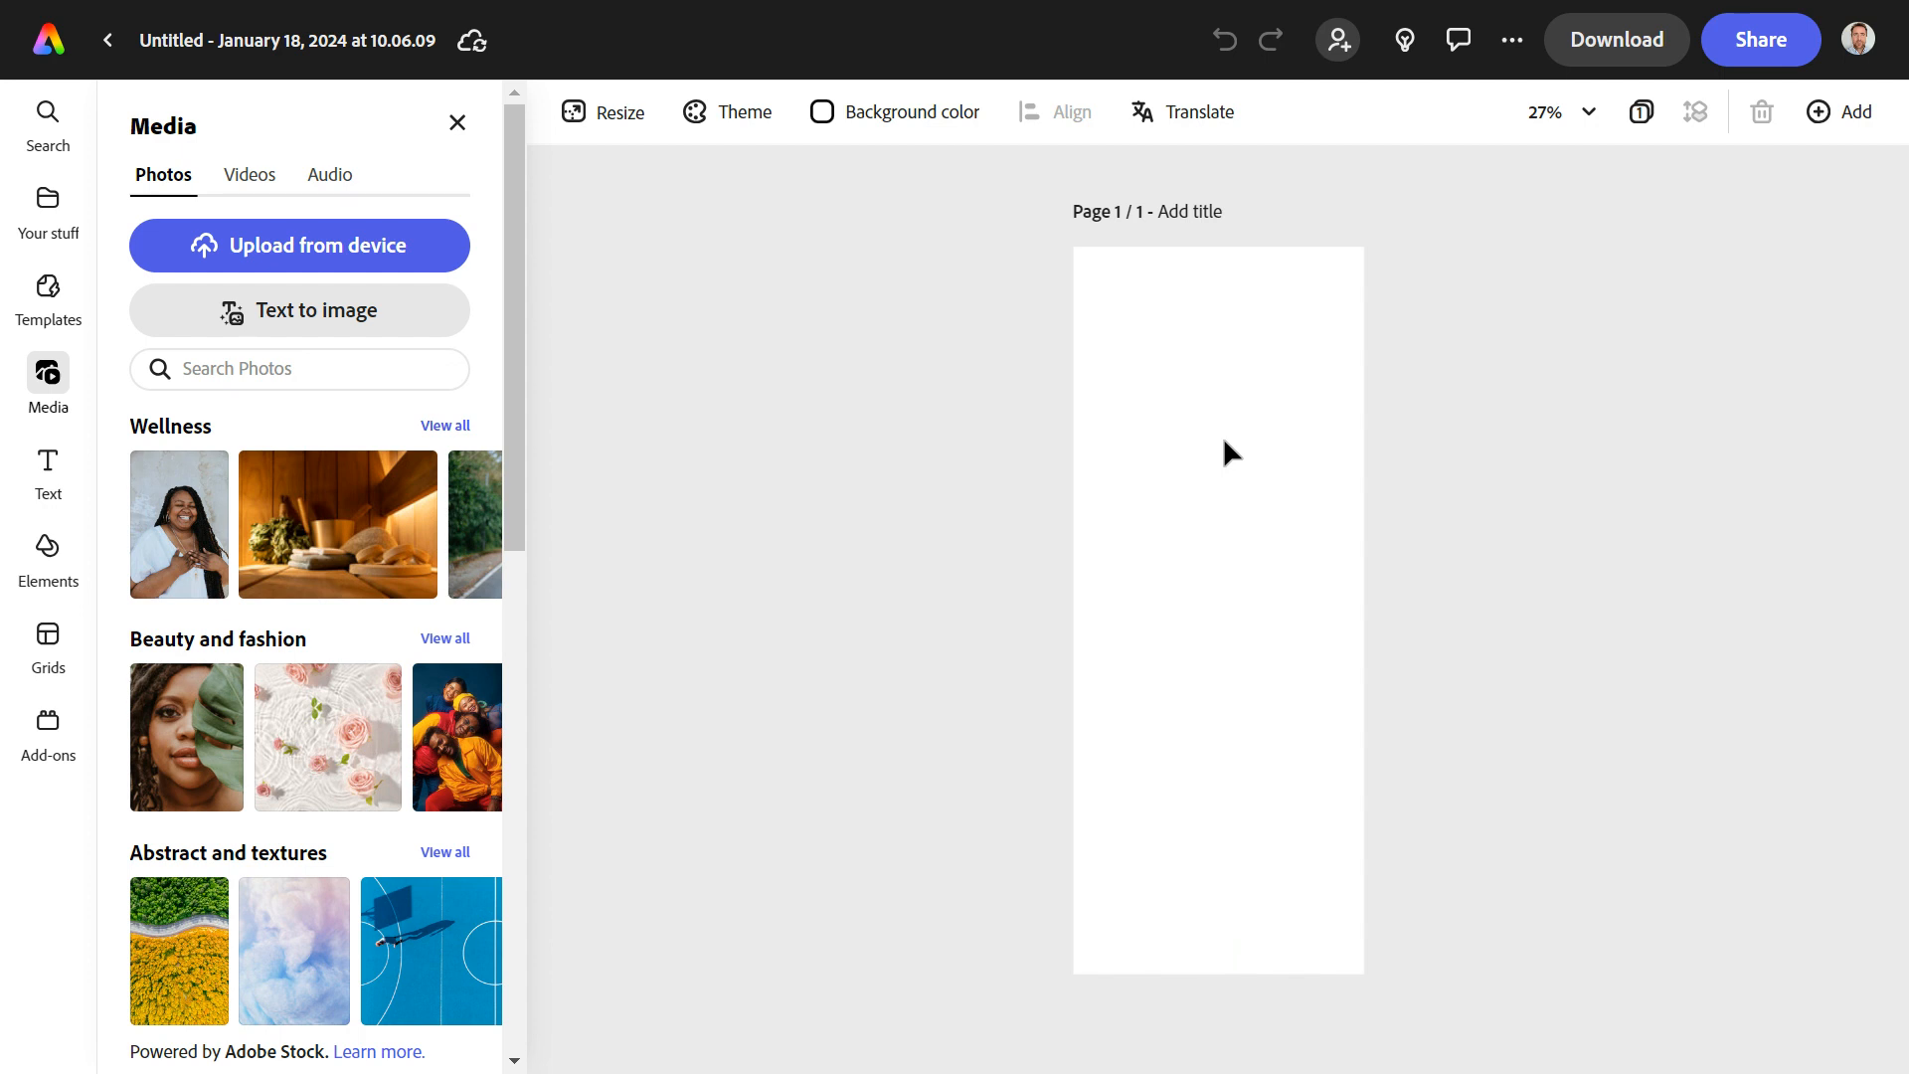
# Generate a Portrait (3:4) text-to-image picture from the description "Tudor wallpaper".
pyautogui.click(316, 317)
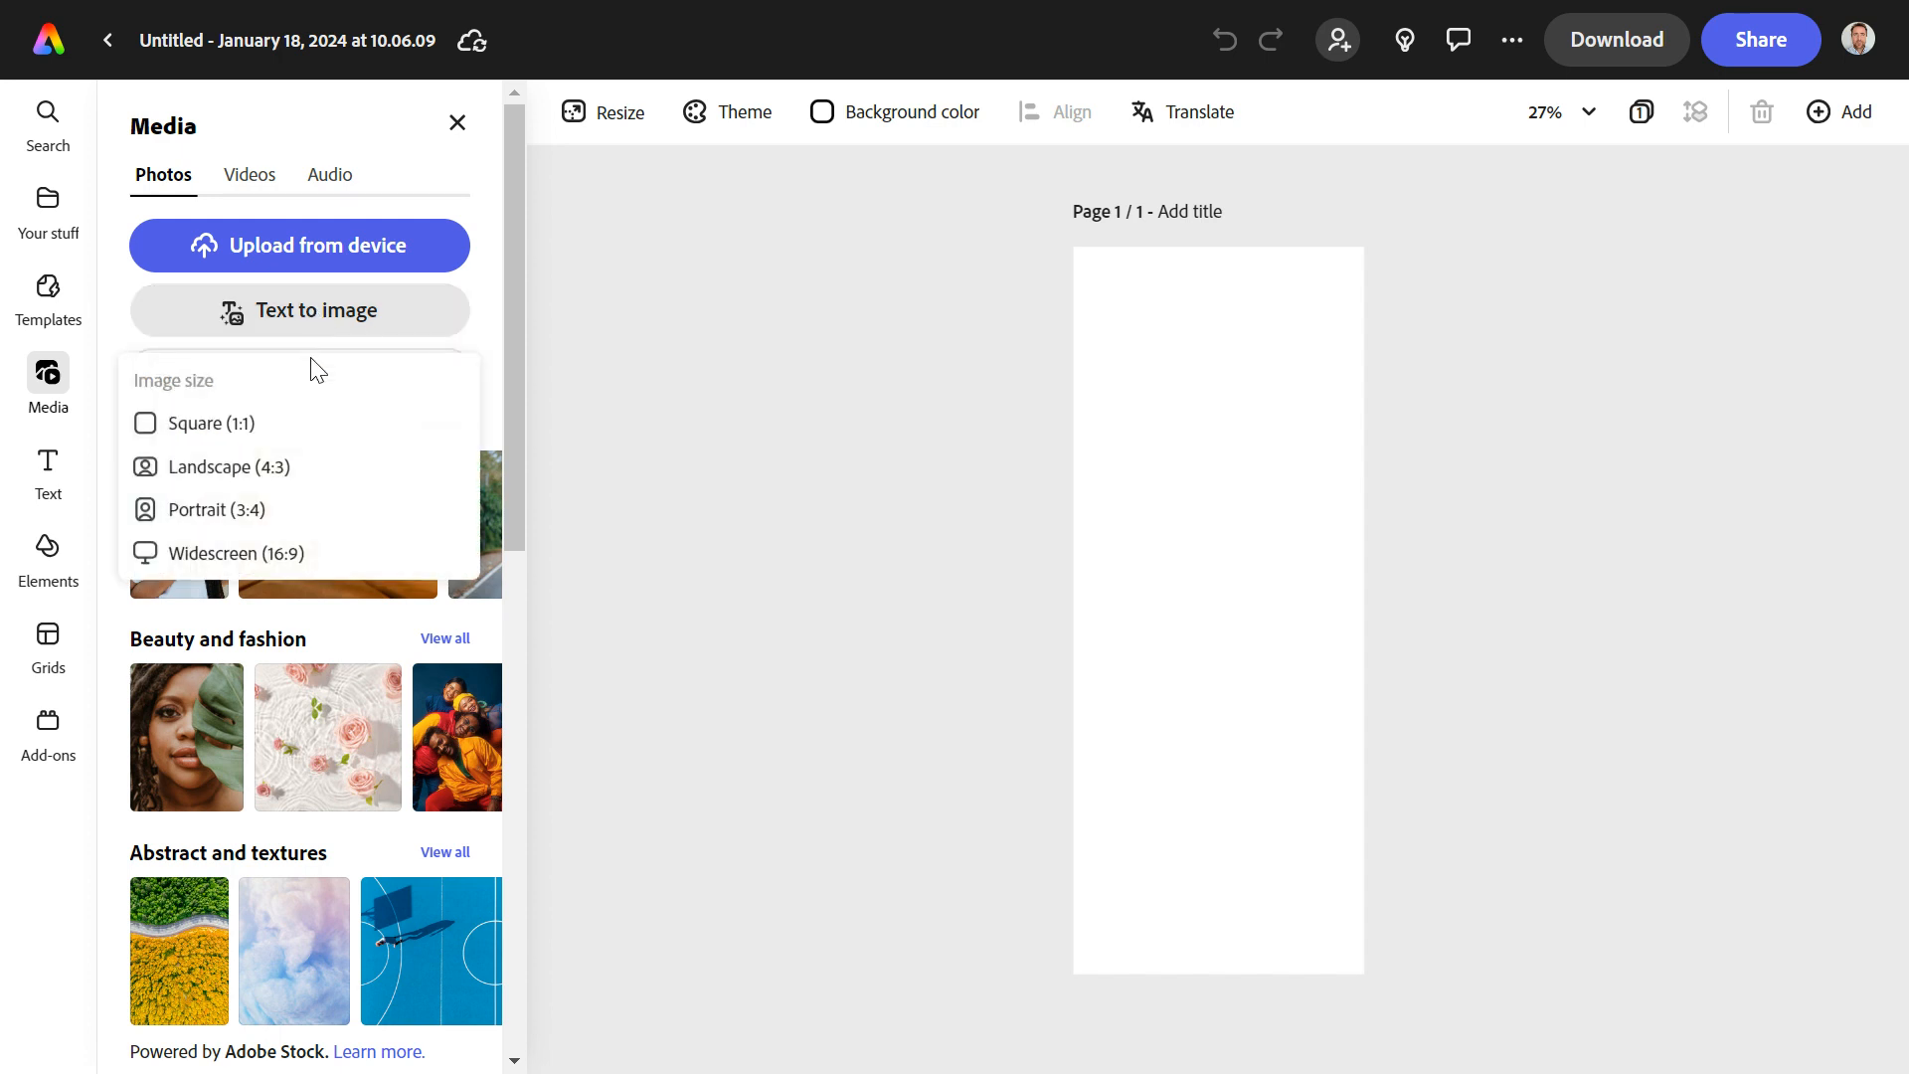
pyautogui.click(188, 514)
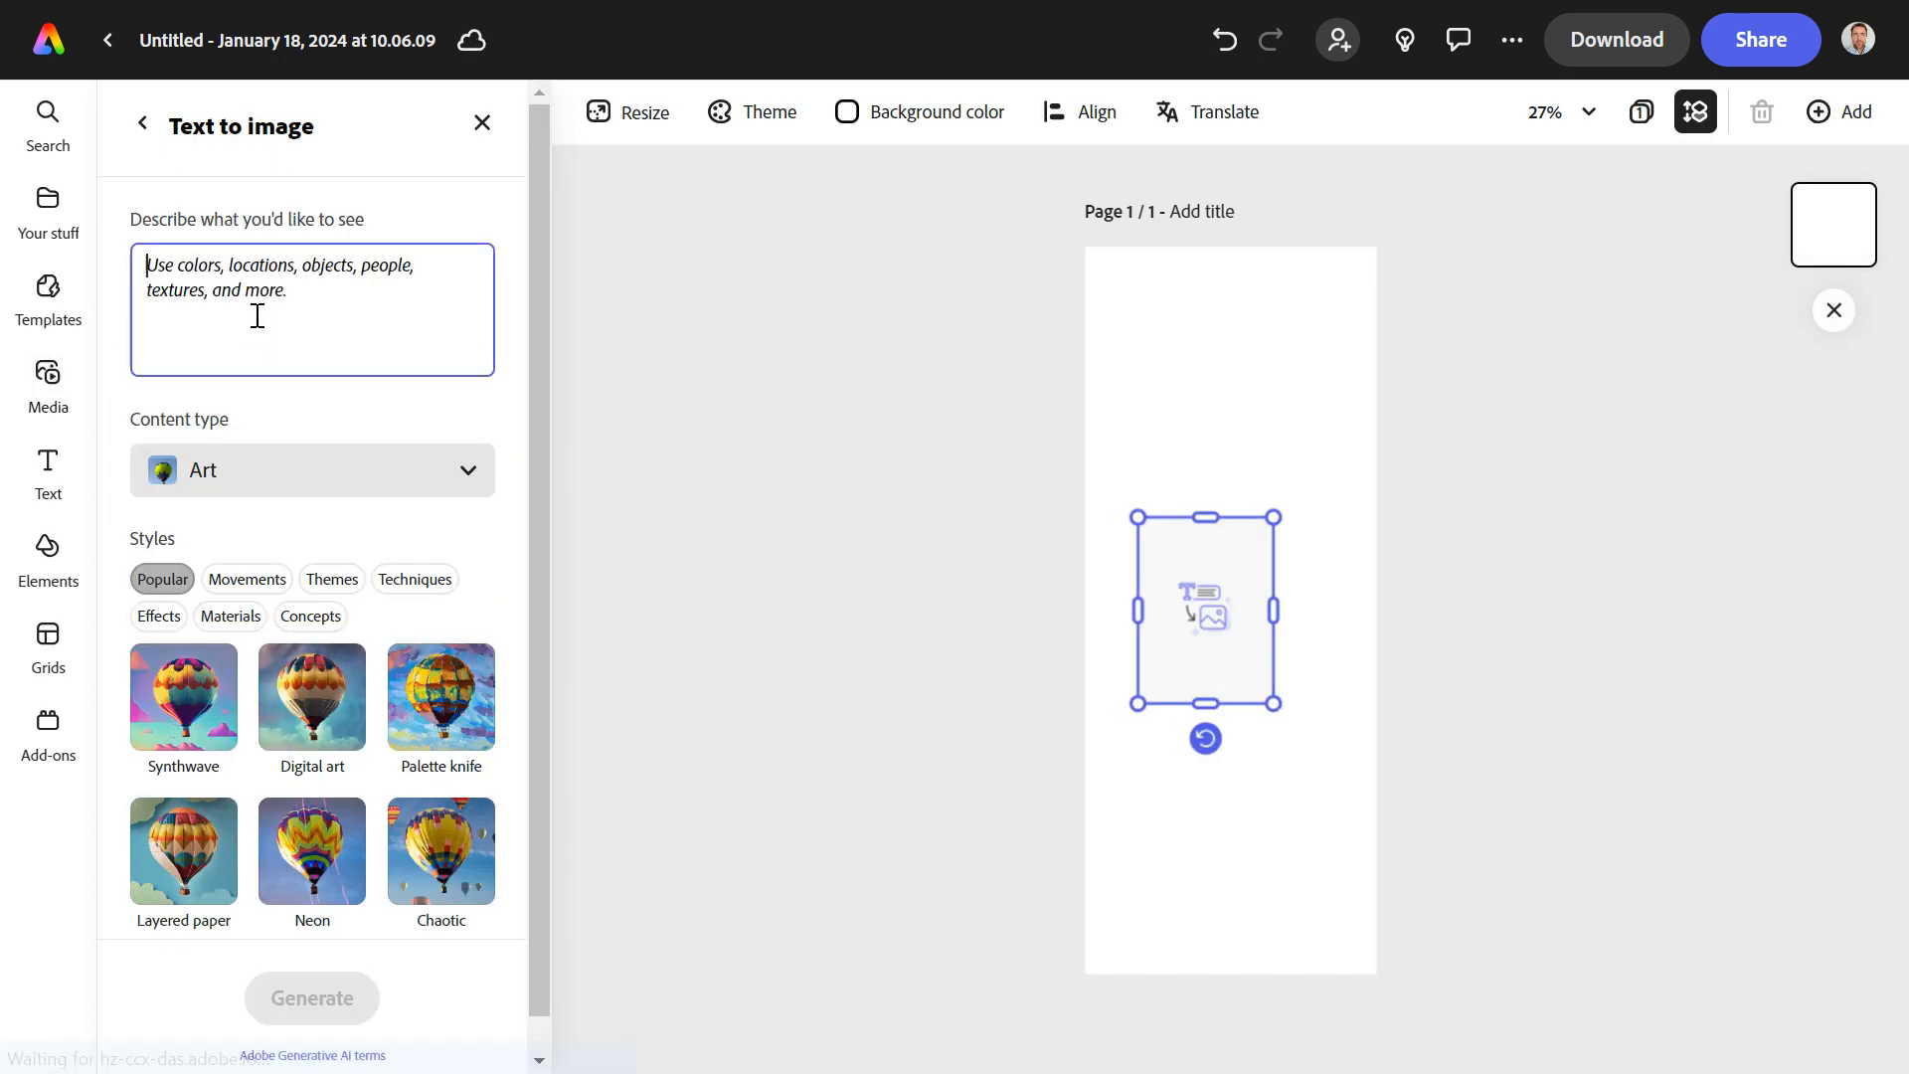
pyautogui.write('Tudor wallpaper')
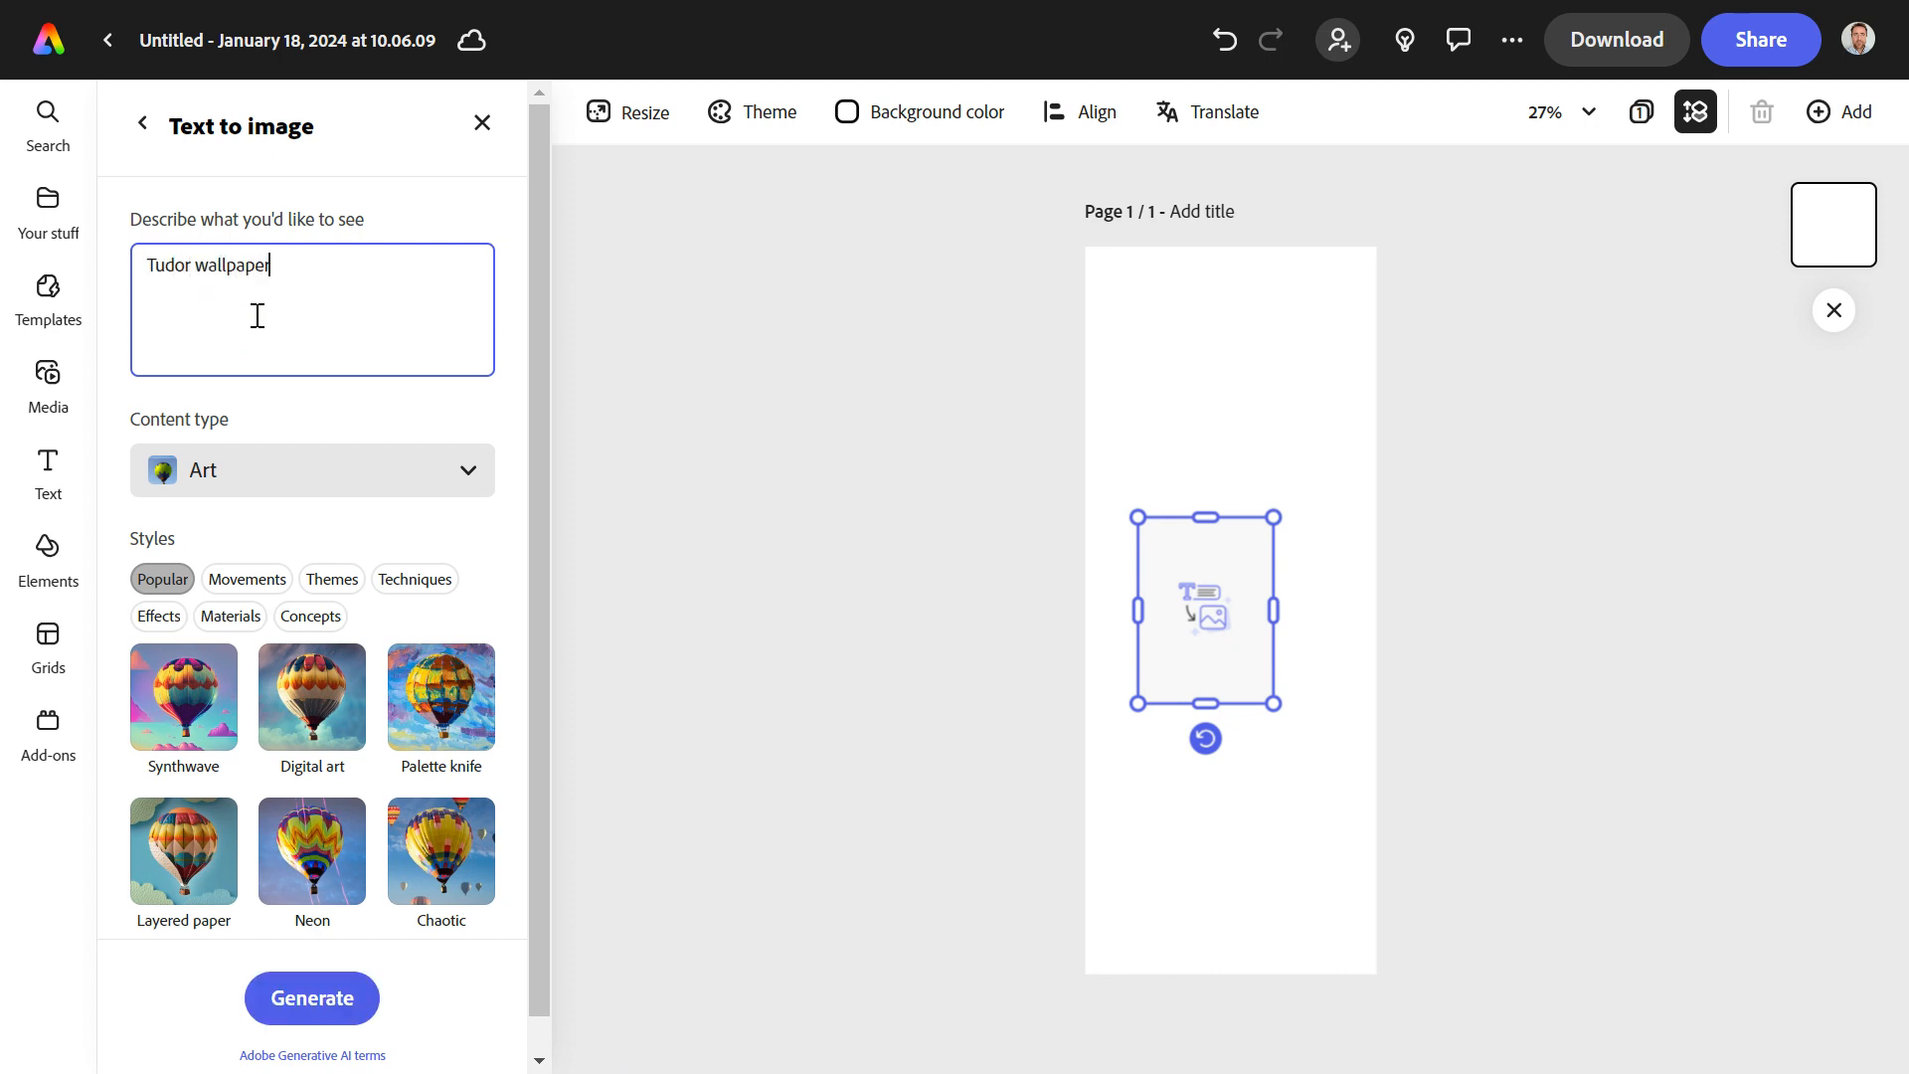
pyautogui.click(324, 1012)
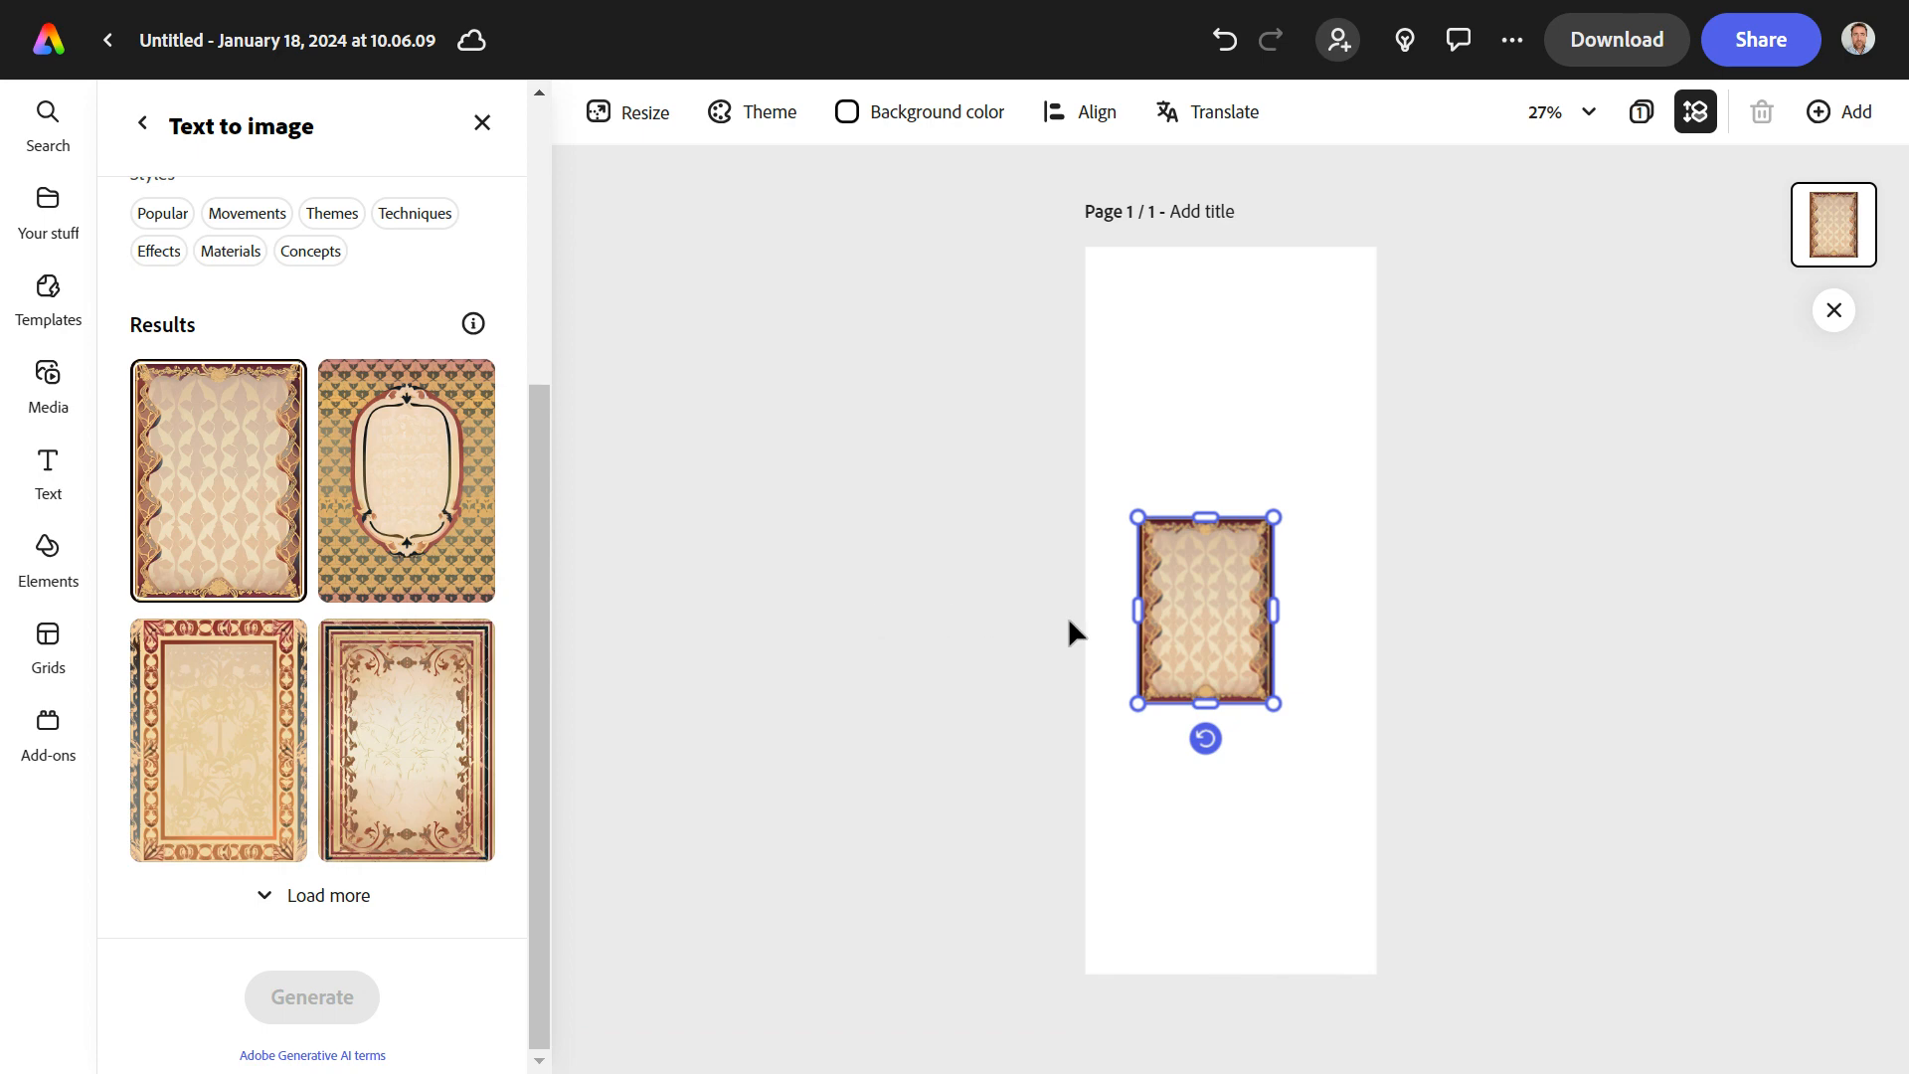
# Enlarge and reposition the generated wallpaper image so it covers the whole infographic page as its background.
pyautogui.moveTo(1221, 648); pyautogui.dragTo(1153, 364)
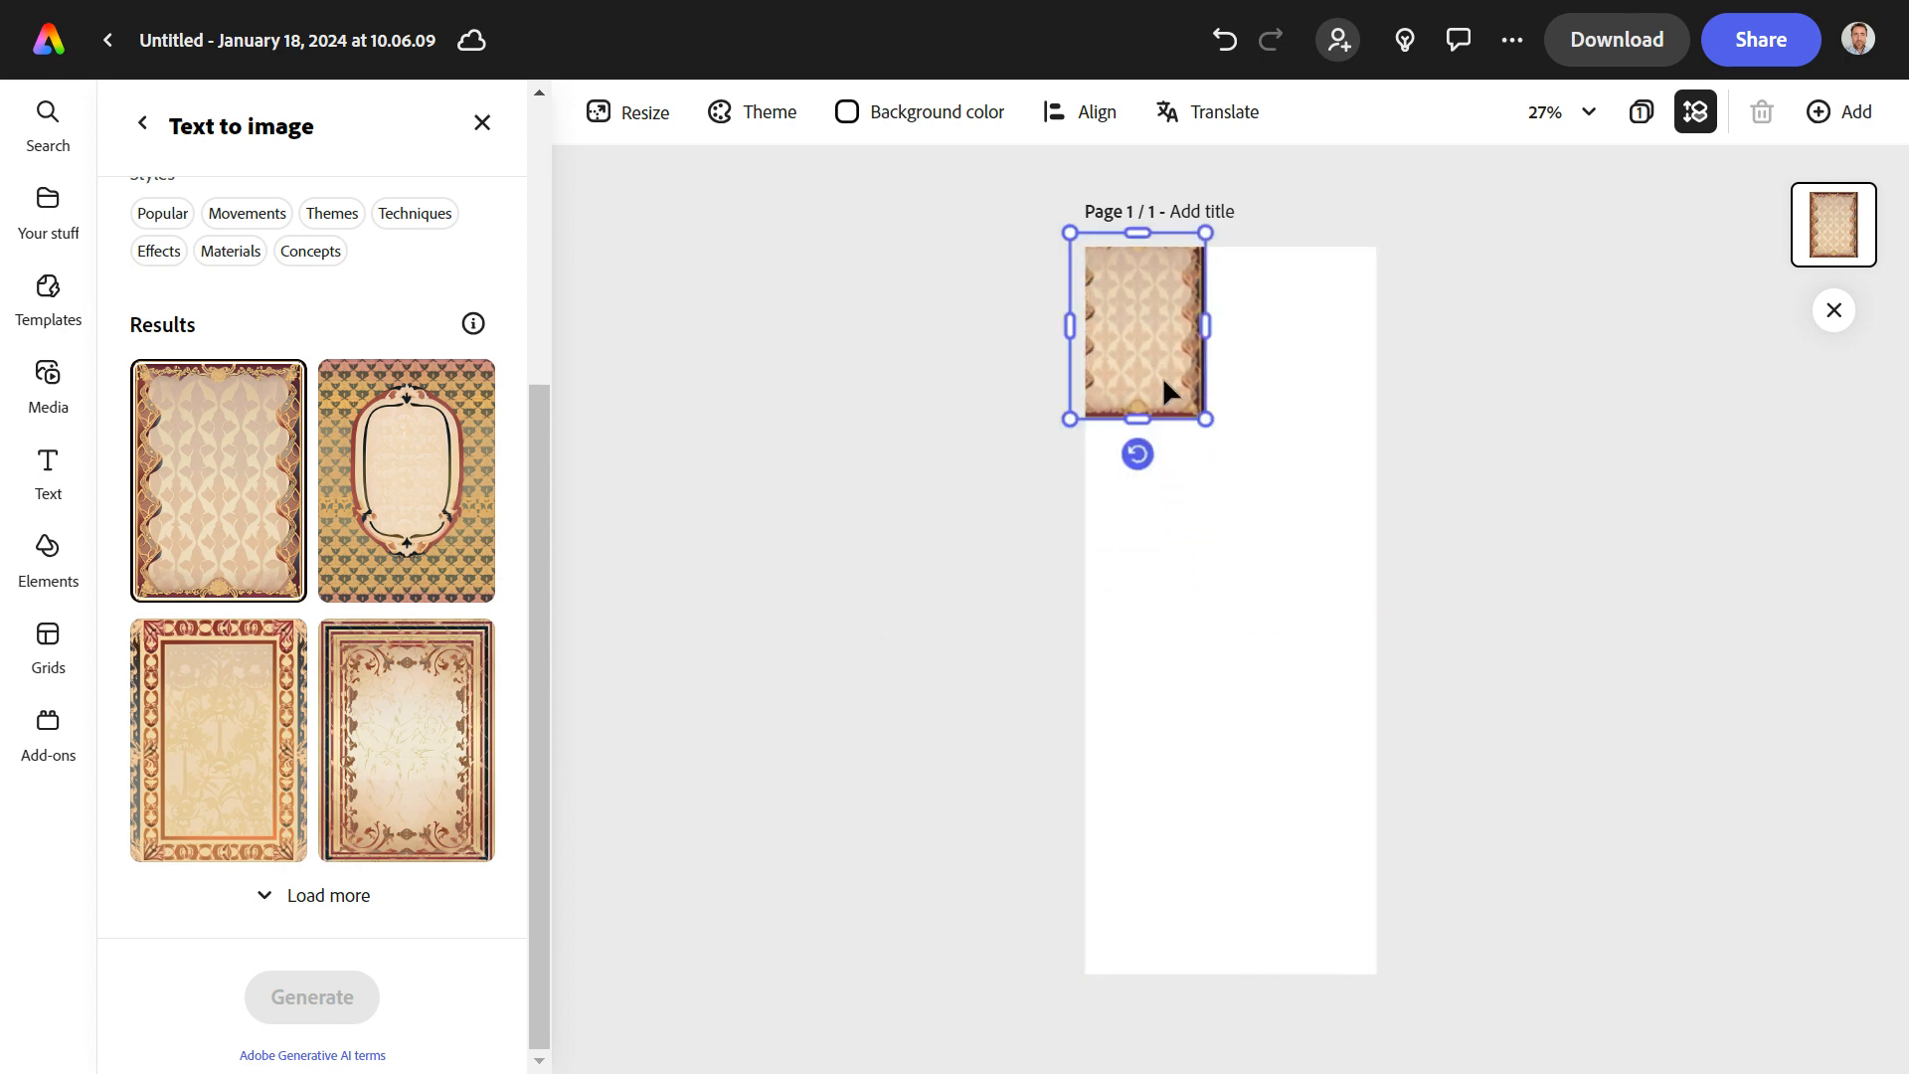
pyautogui.moveTo(1206, 422); pyautogui.dragTo(1460, 1068)
pyautogui.moveTo(1257, 724); pyautogui.dragTo(1161, 685)
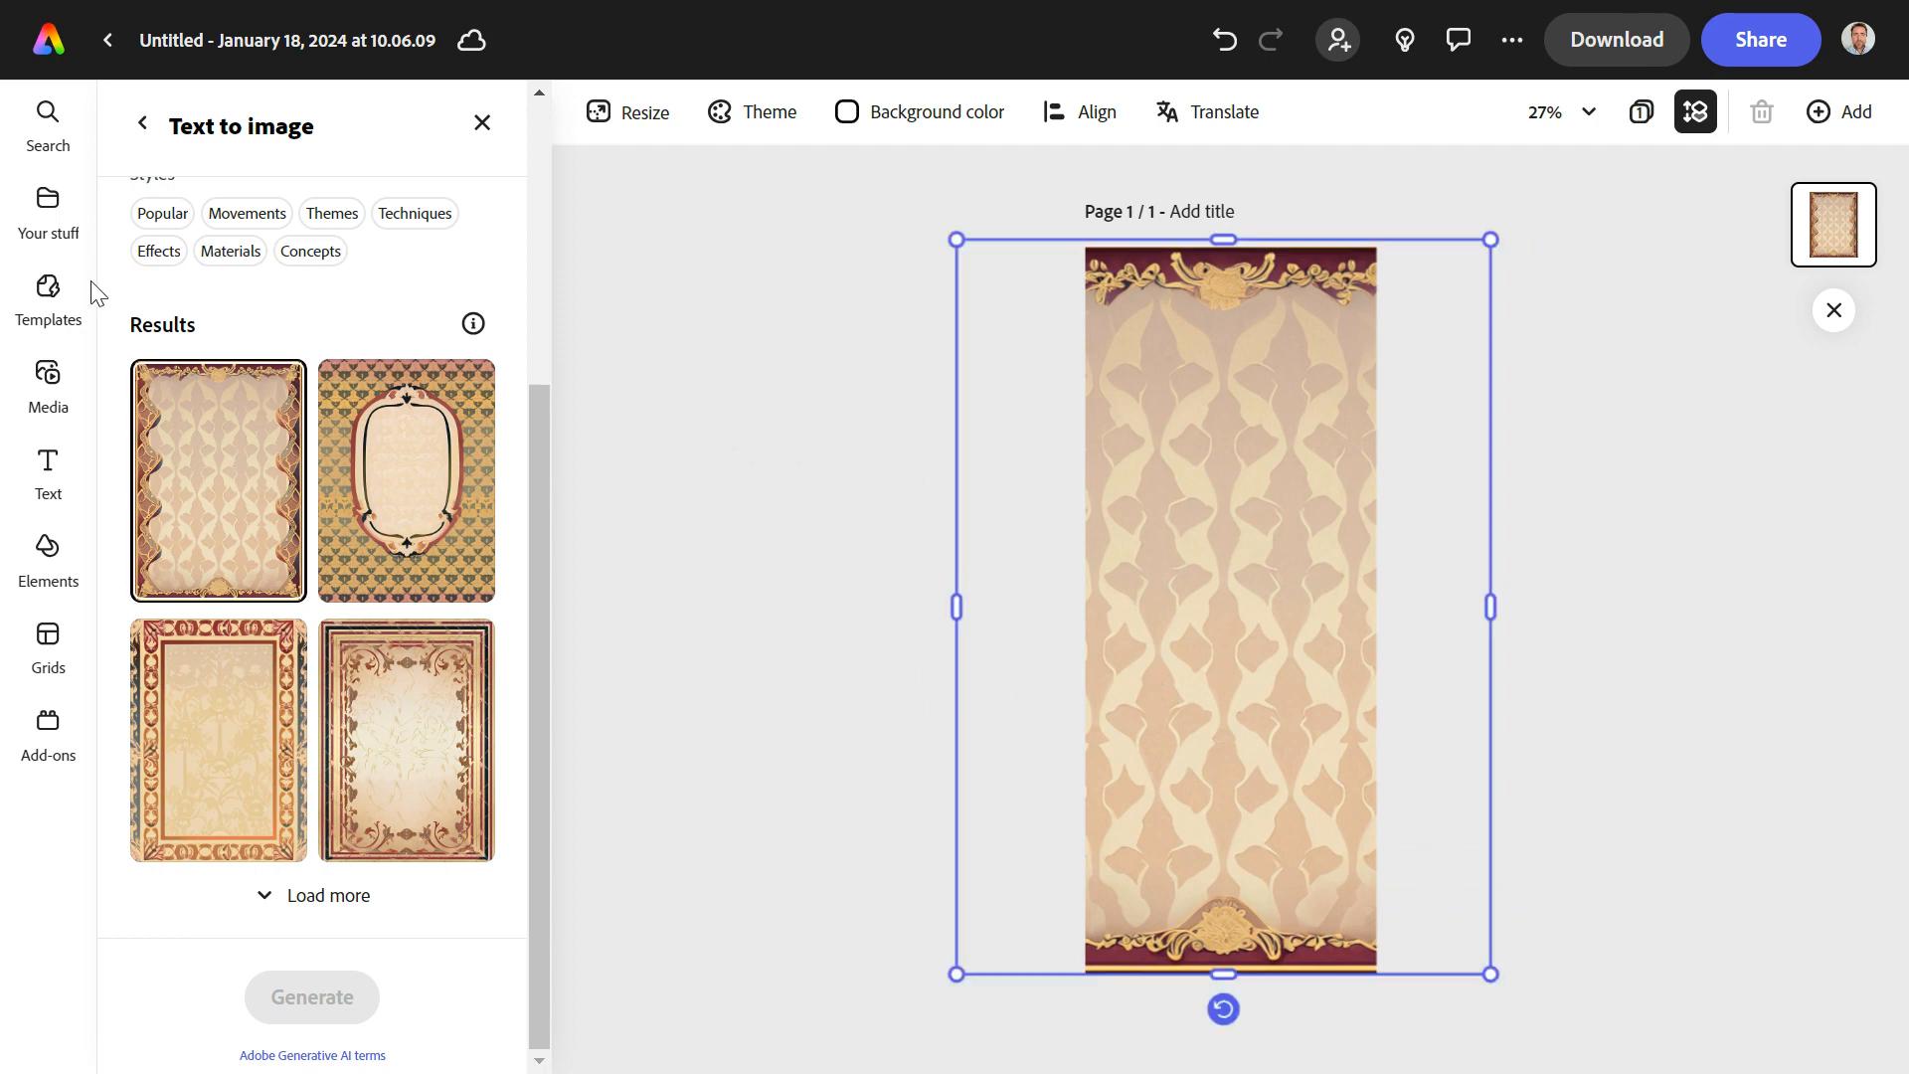
# Add the heading text "The Wives of Henry VIII" and place it just below the wallpaper's upper ornamental border.
pyautogui.click(49, 476)
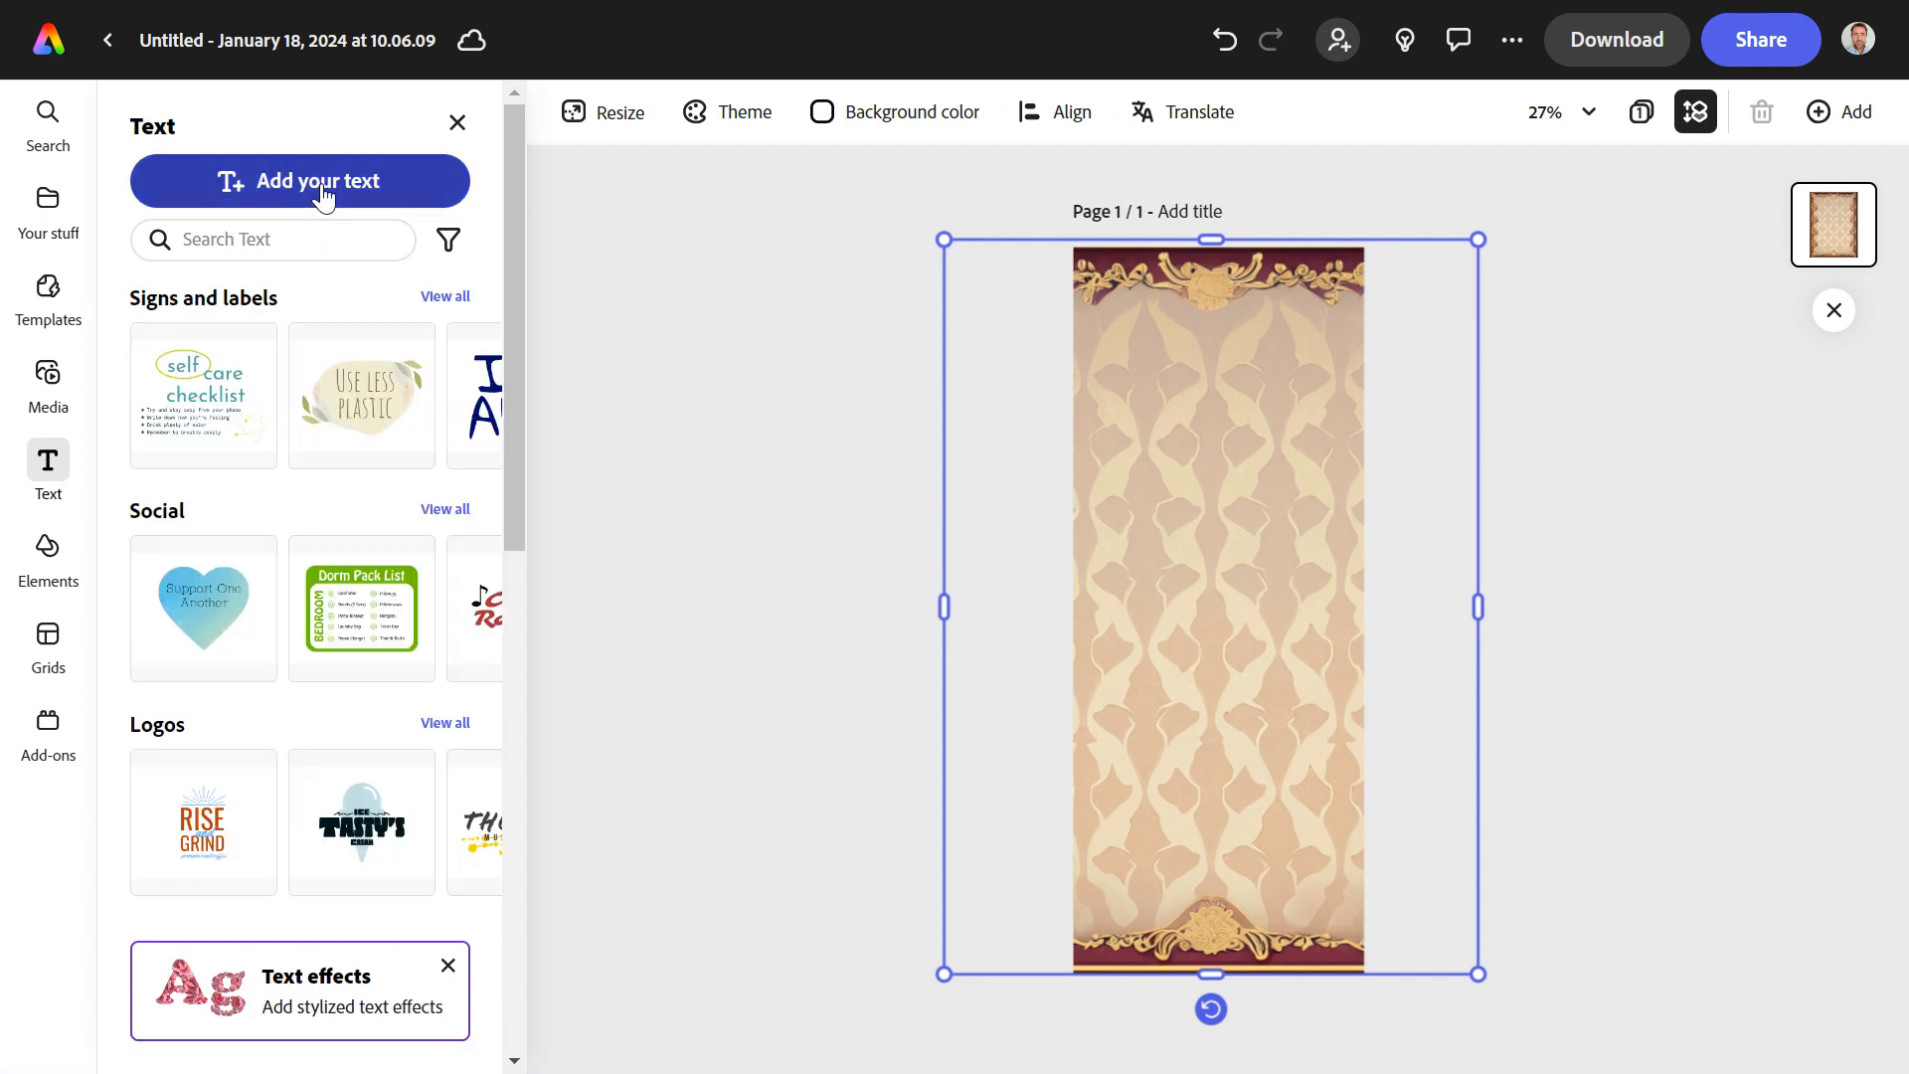
pyautogui.click(328, 188)
pyautogui.write('The')
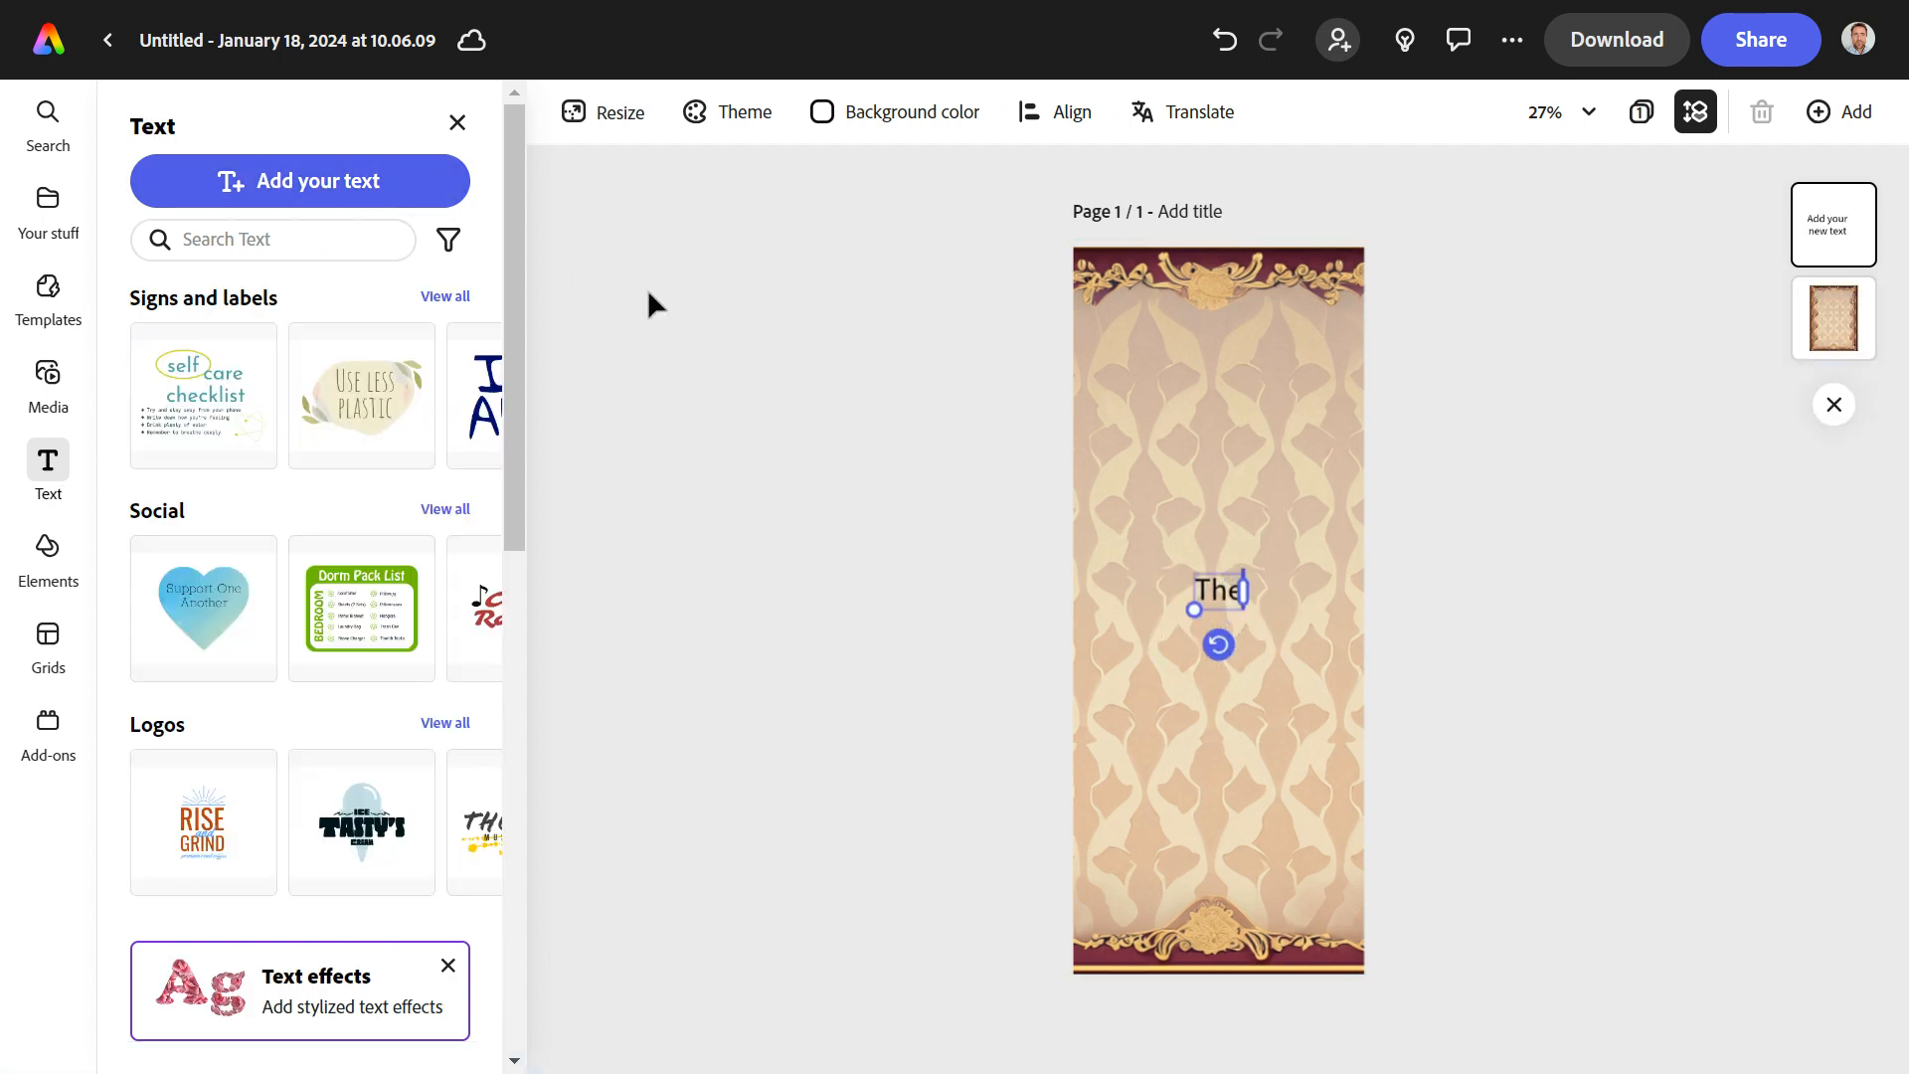
pyautogui.write(' Wives of')
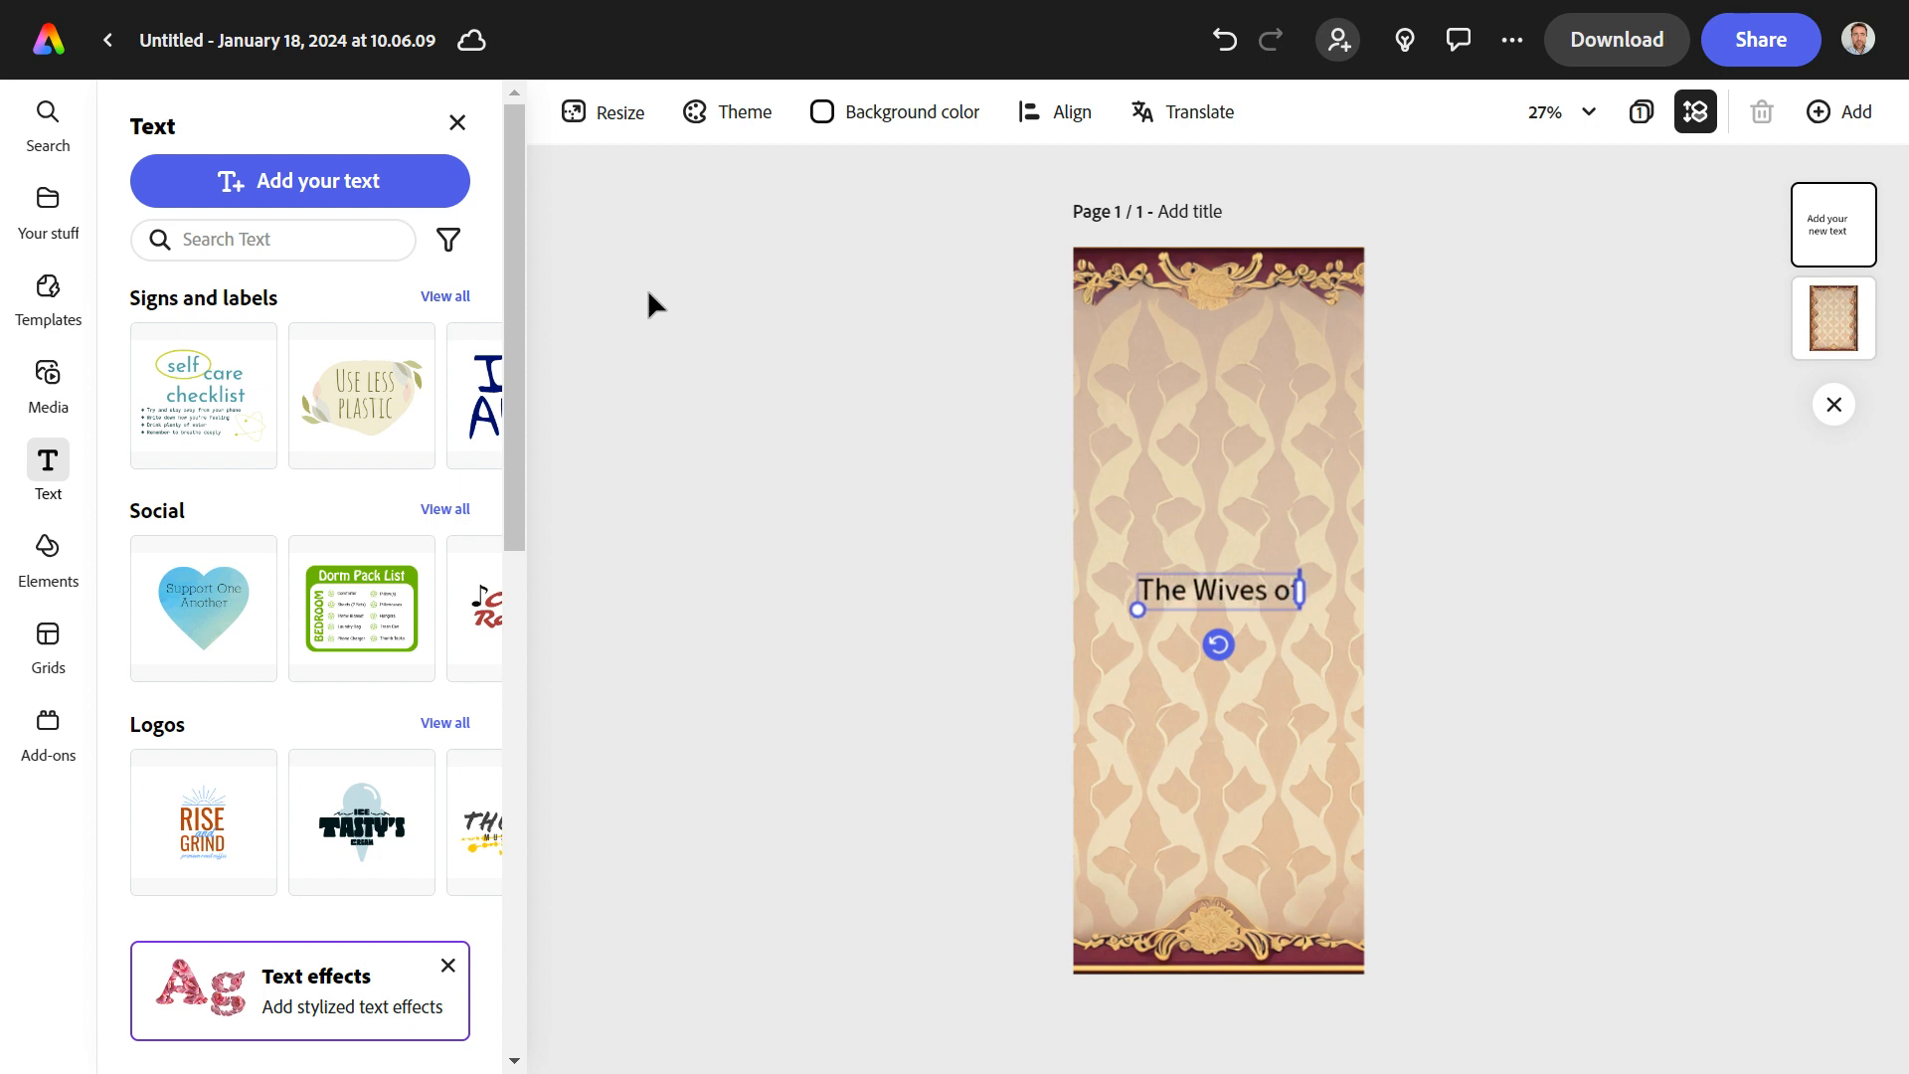
pyautogui.write(' Herny')
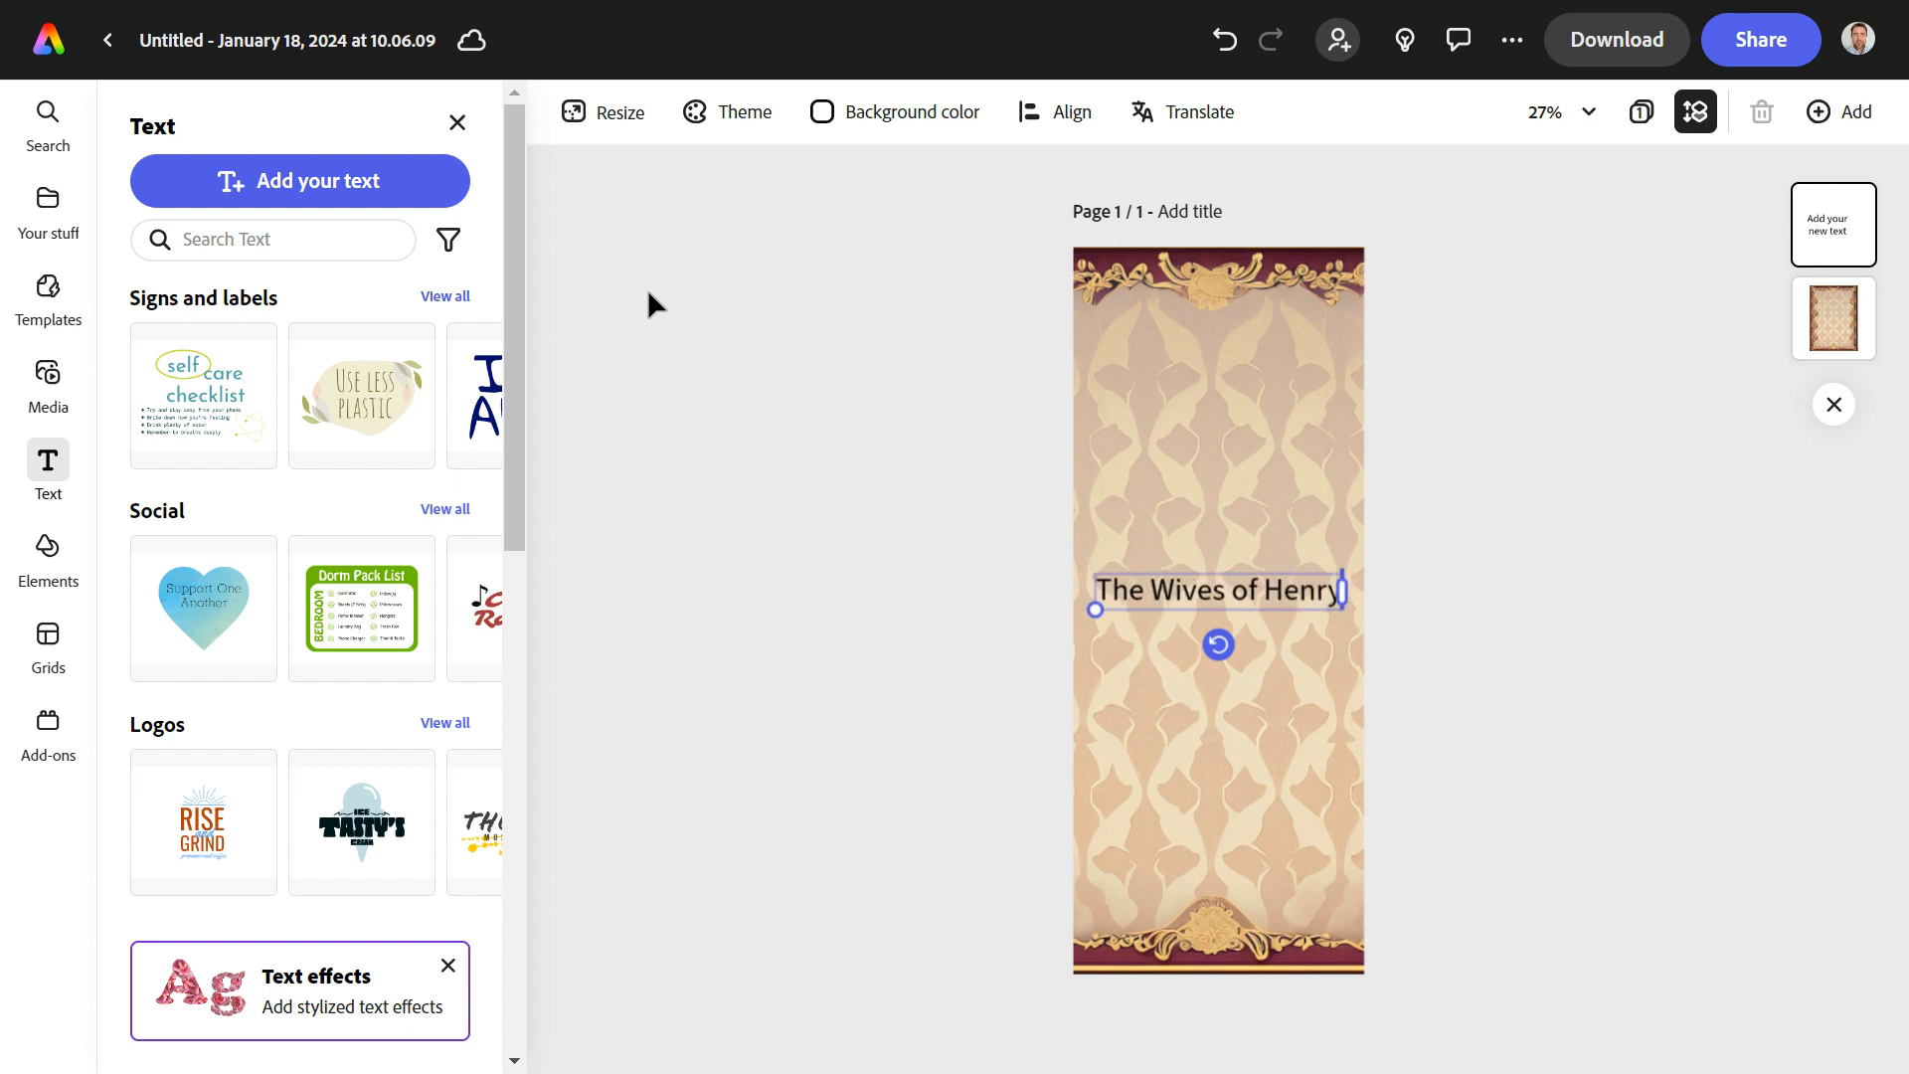
pyautogui.write(' V')
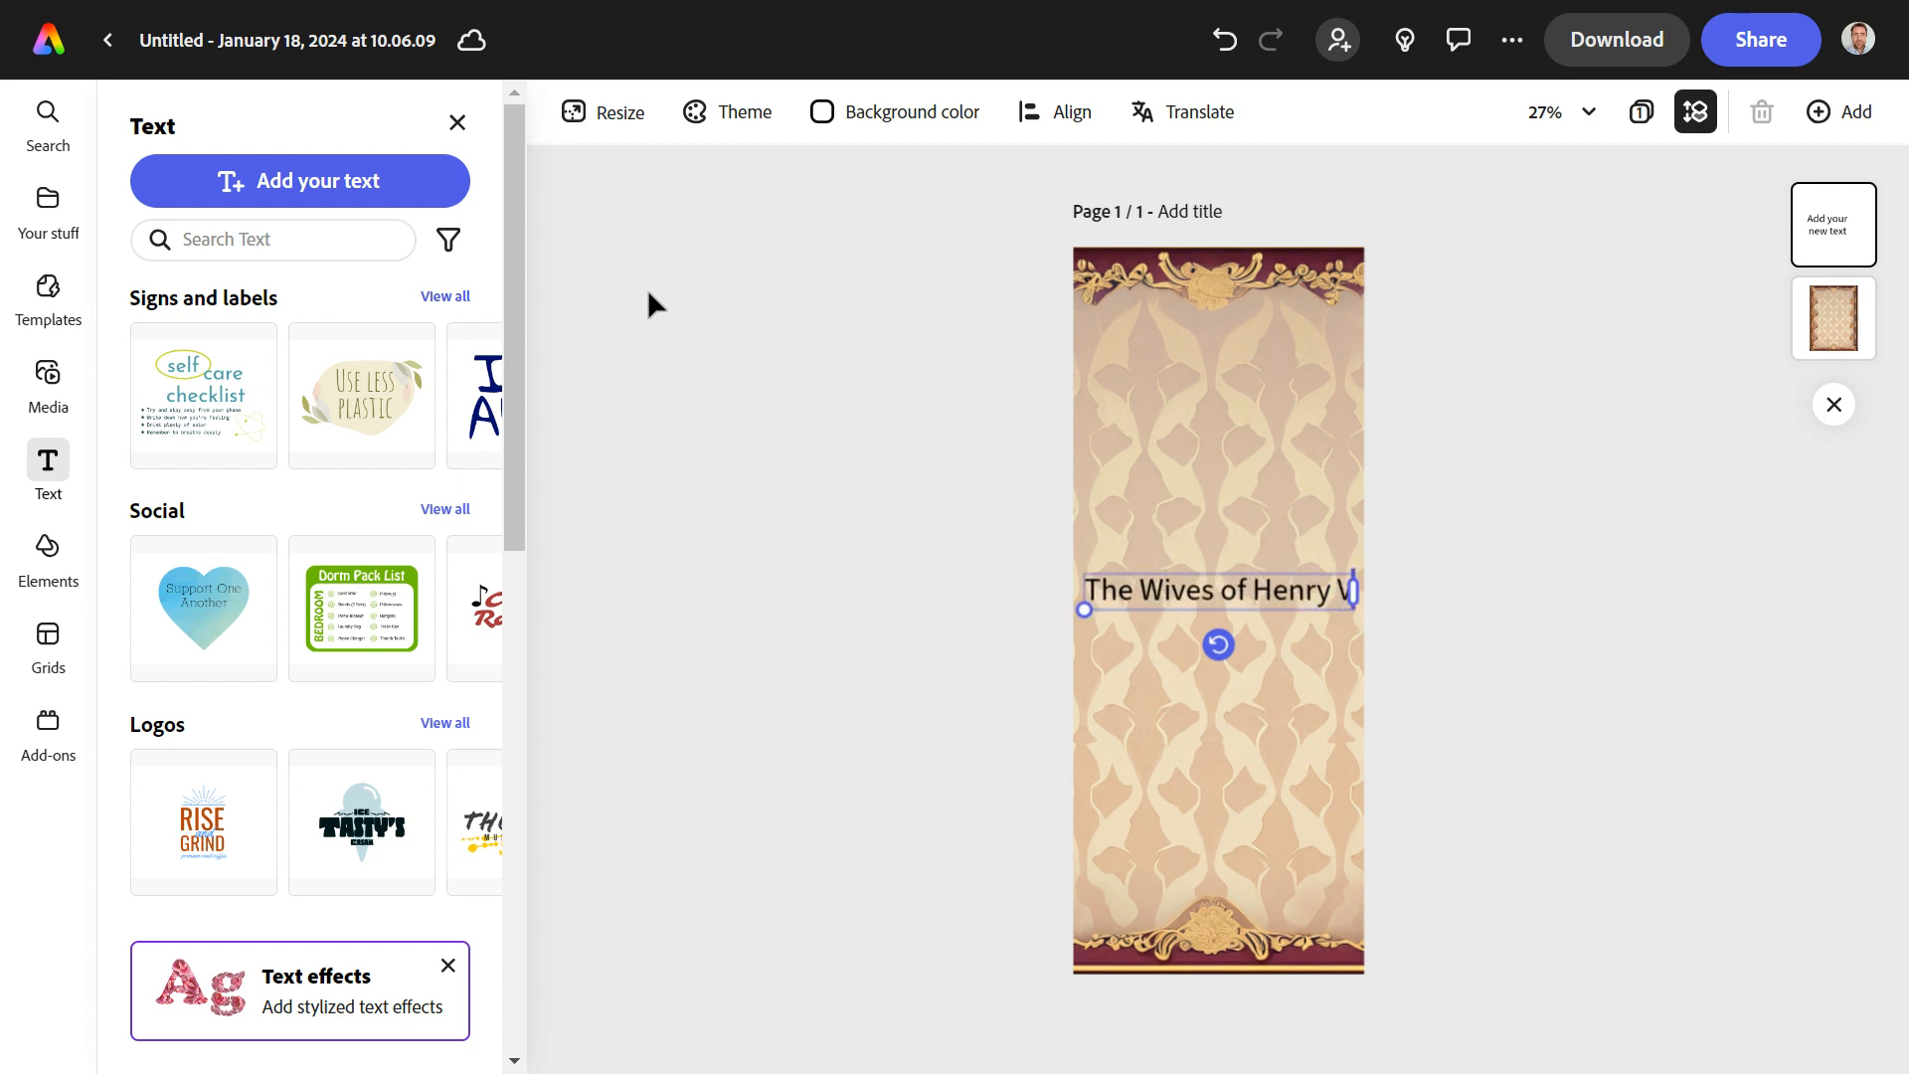
pyautogui.write('III')
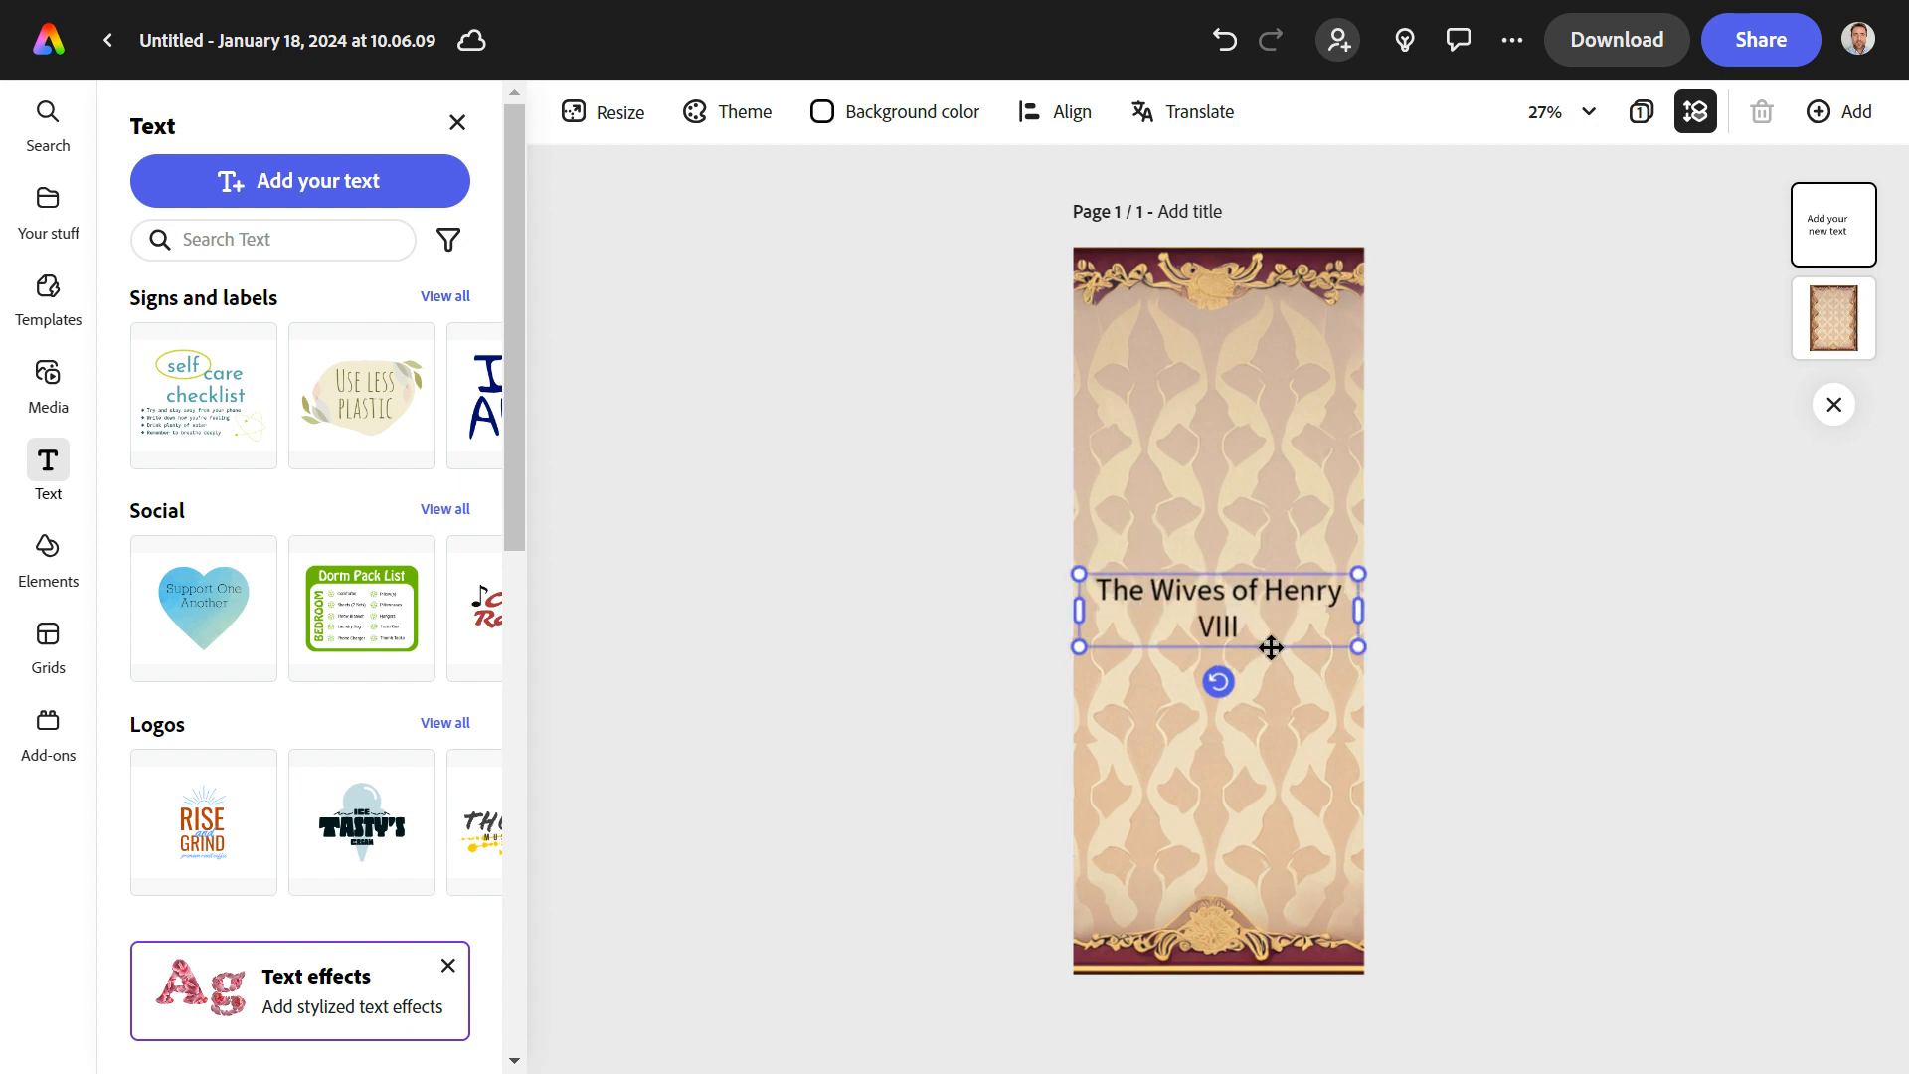
pyautogui.moveTo(1271, 647); pyautogui.dragTo(1281, 372)
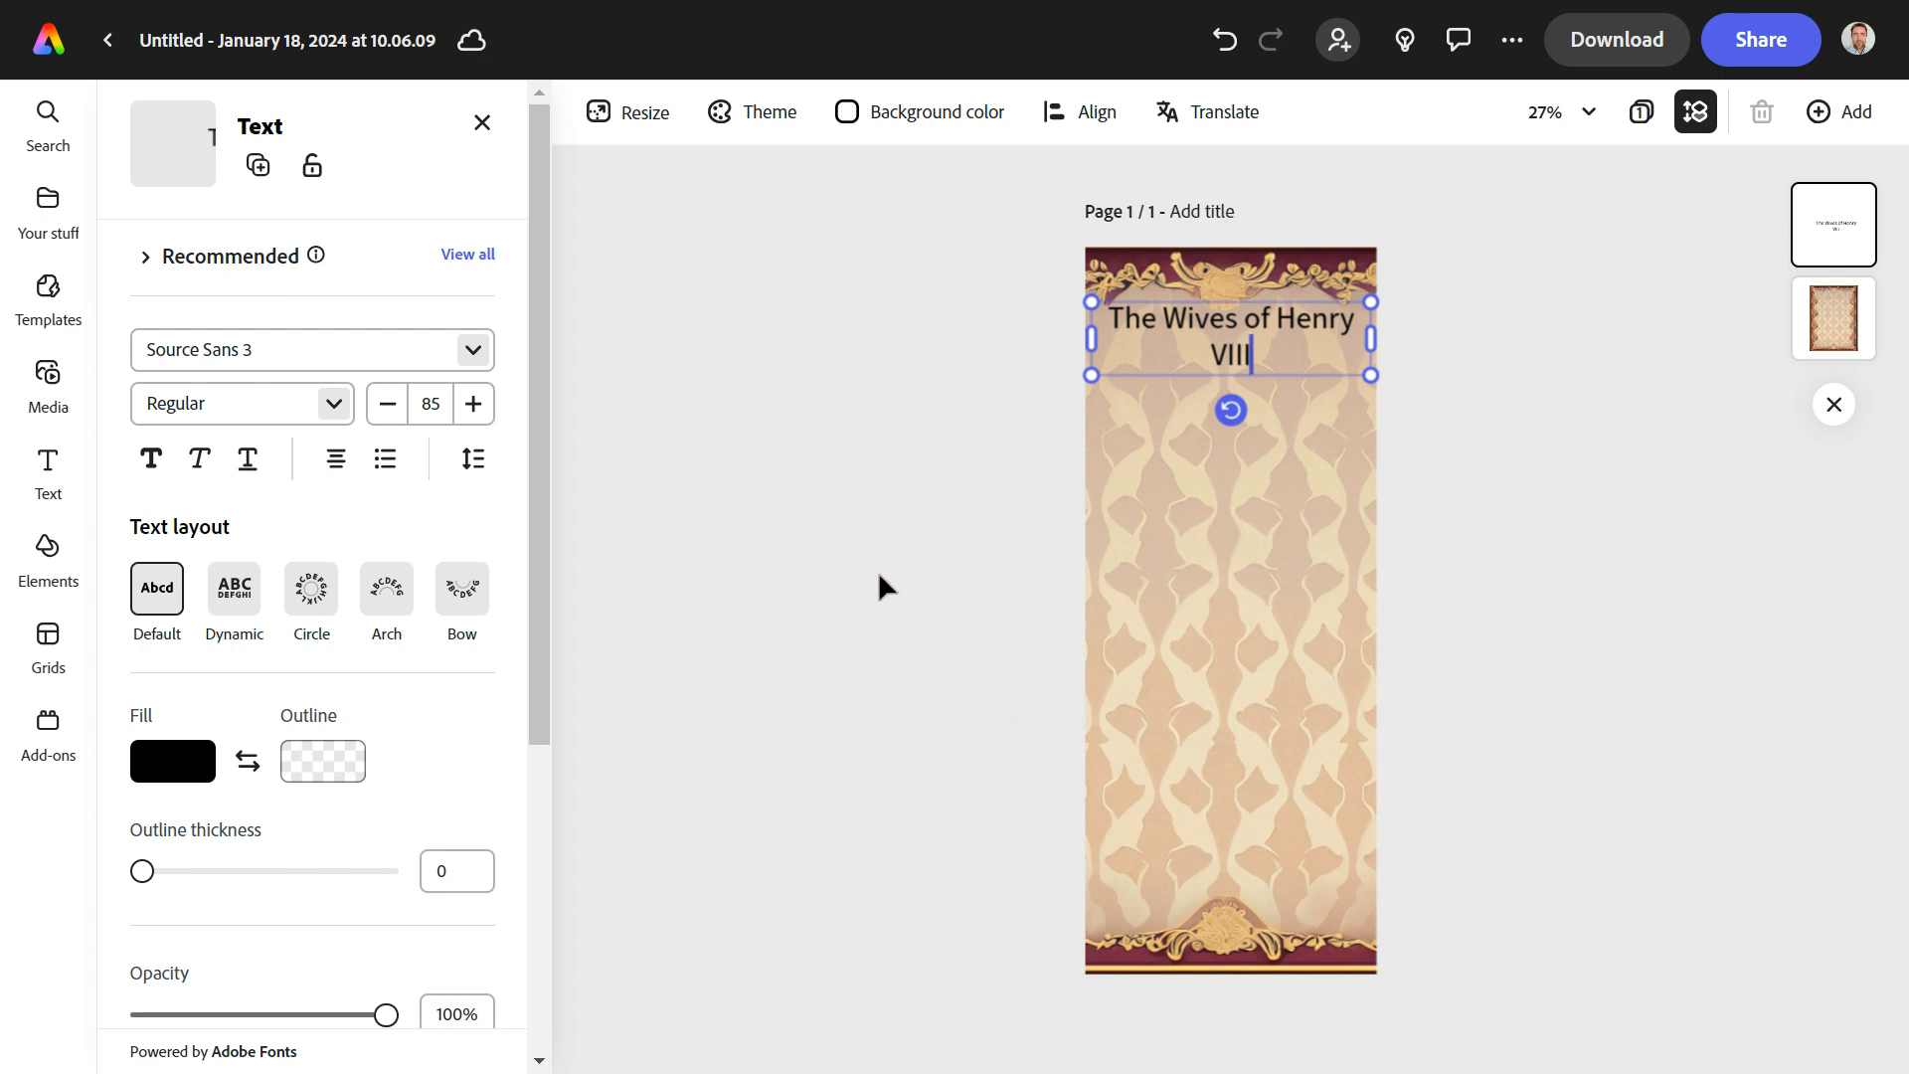
# Search the infographic templates for "wives of henry the VIII" and look through the designs for inspiration.
pyautogui.click(51, 297)
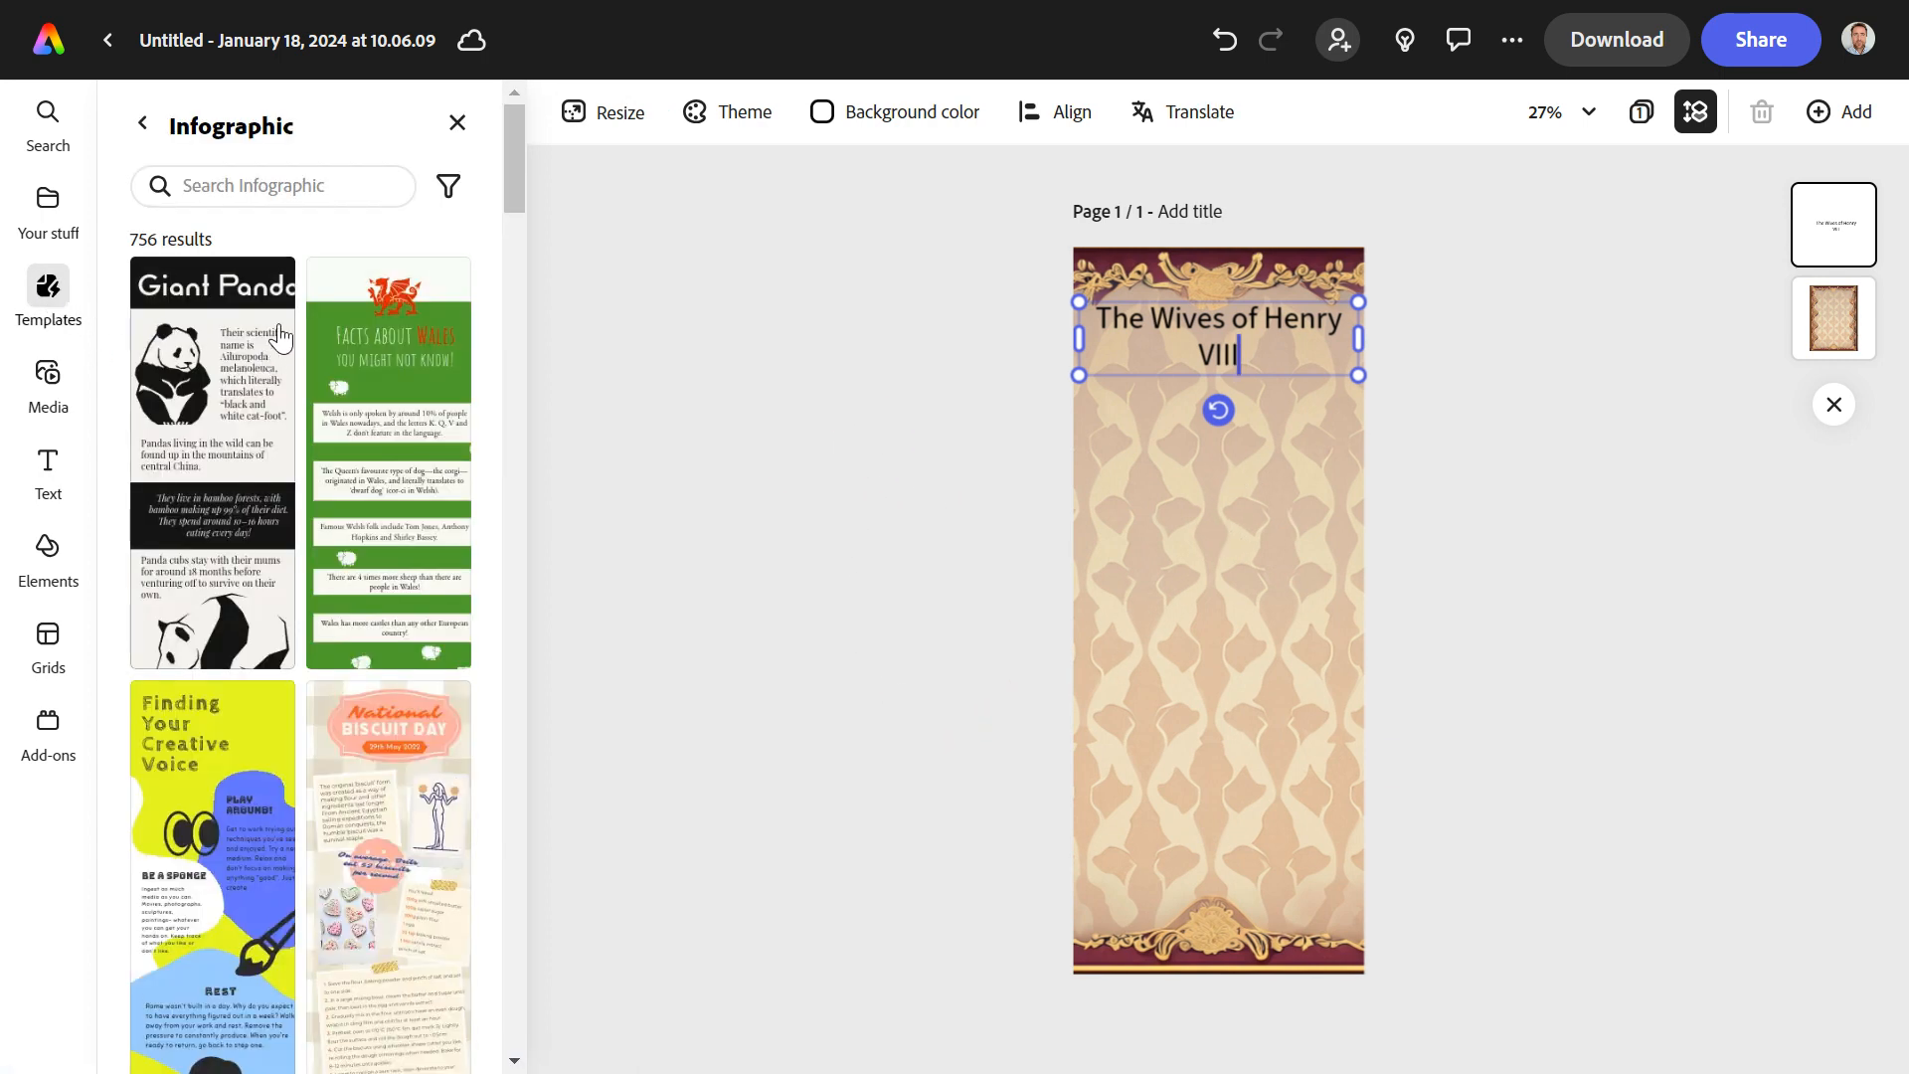
pyautogui.click(290, 188)
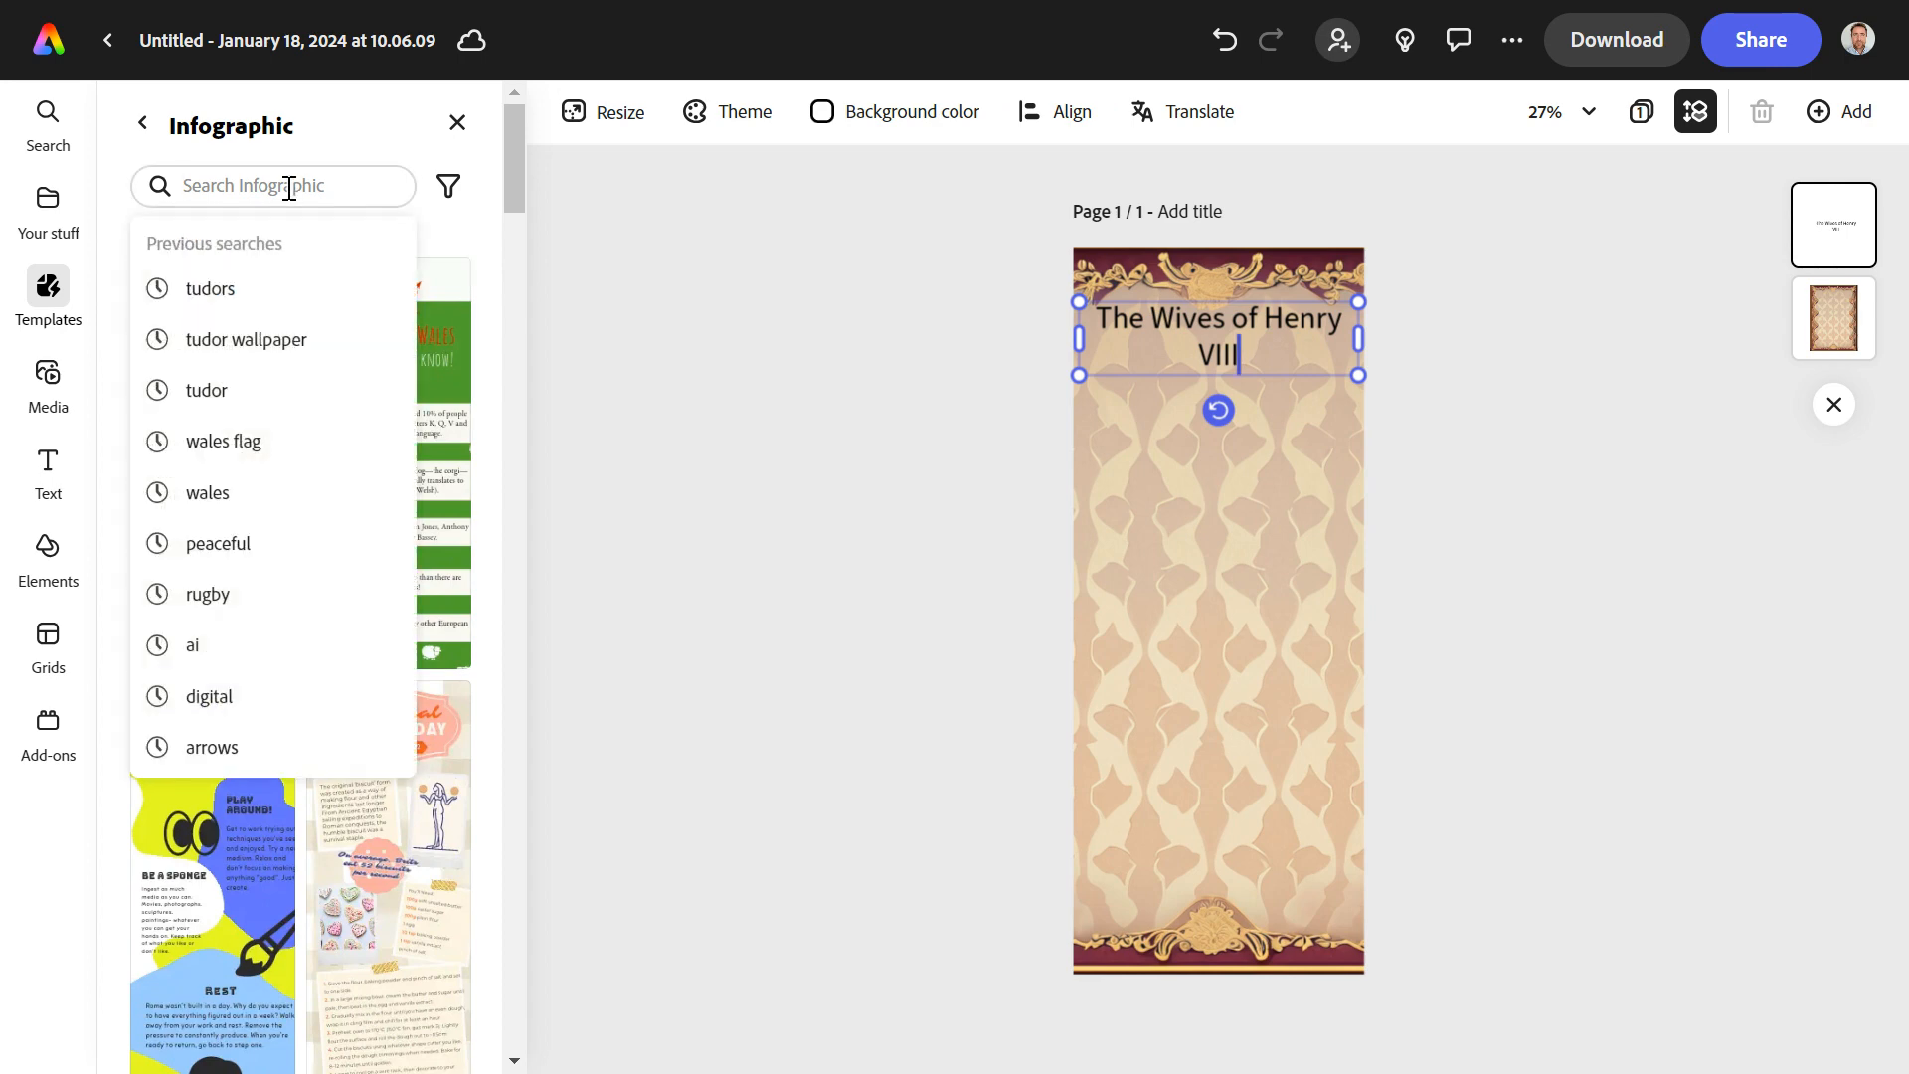
pyautogui.write('wives ')
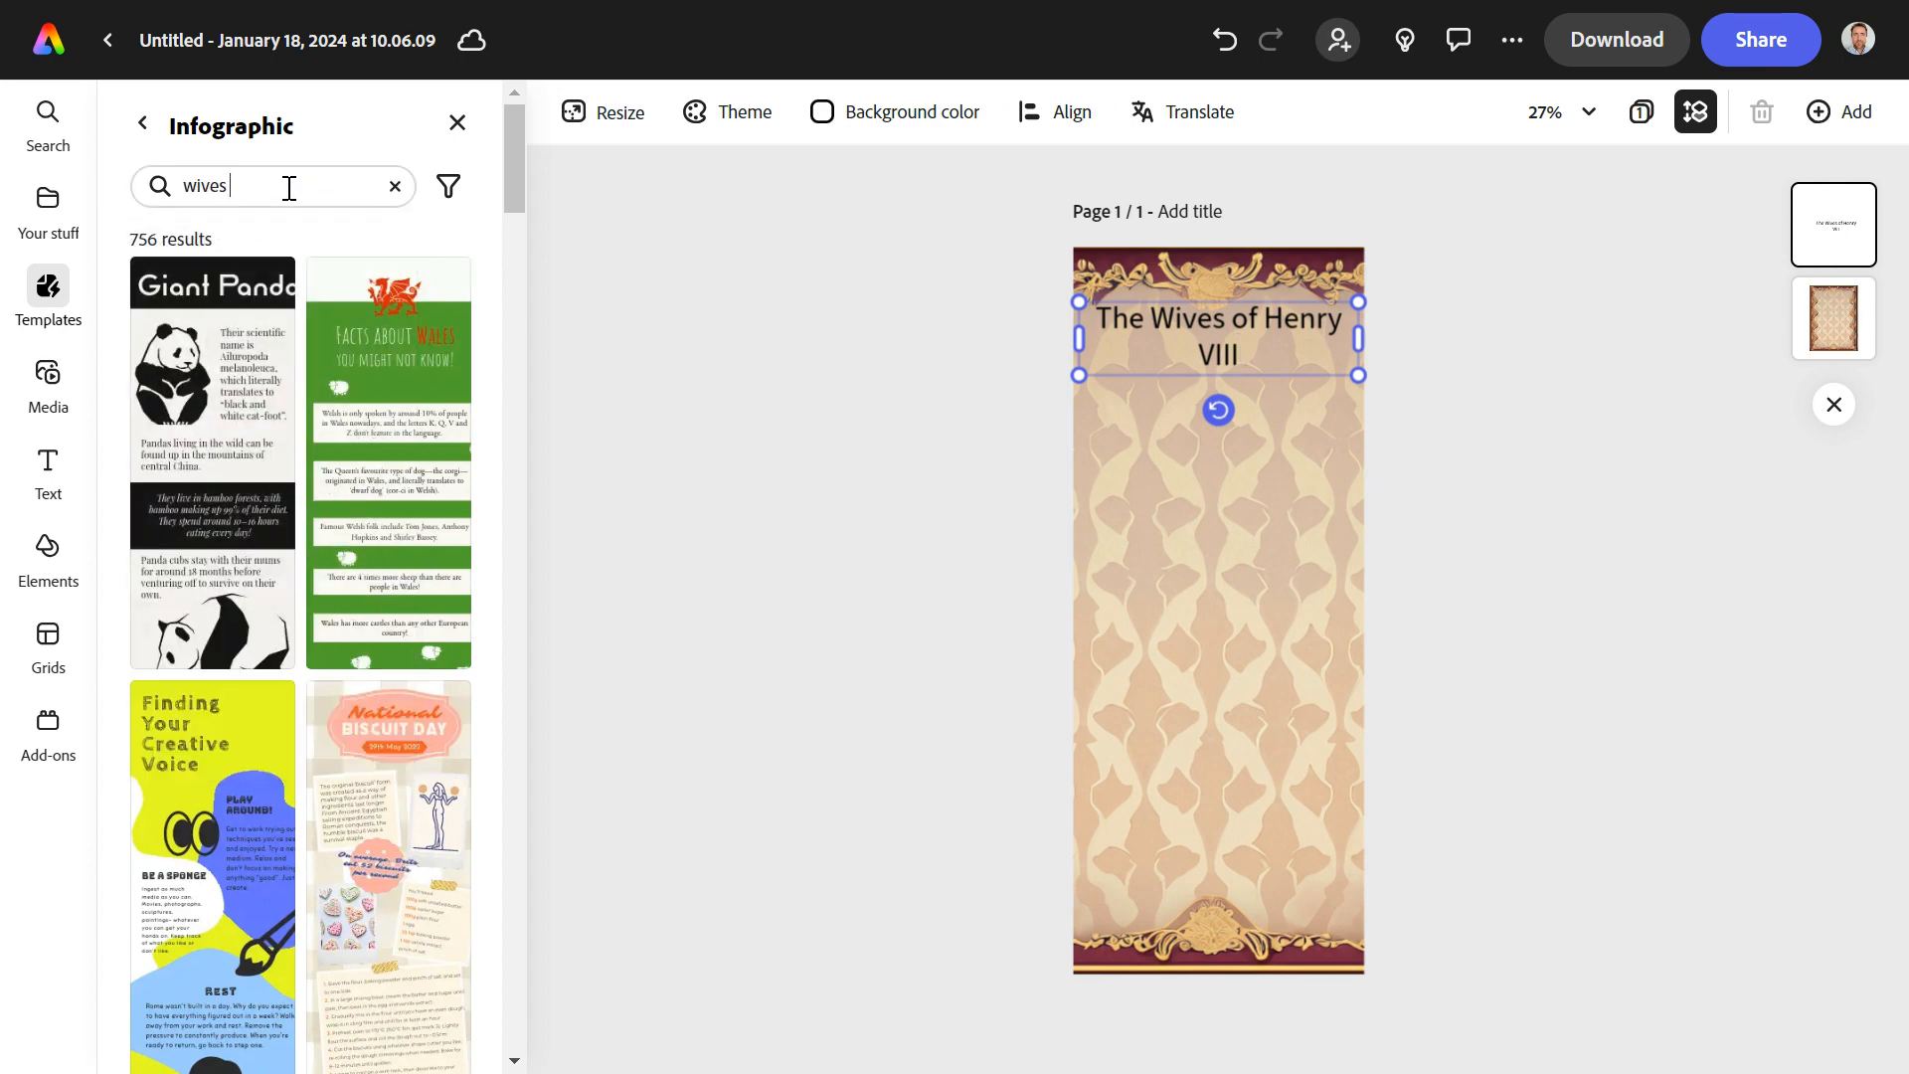
pyautogui.write('of henry the VIII')
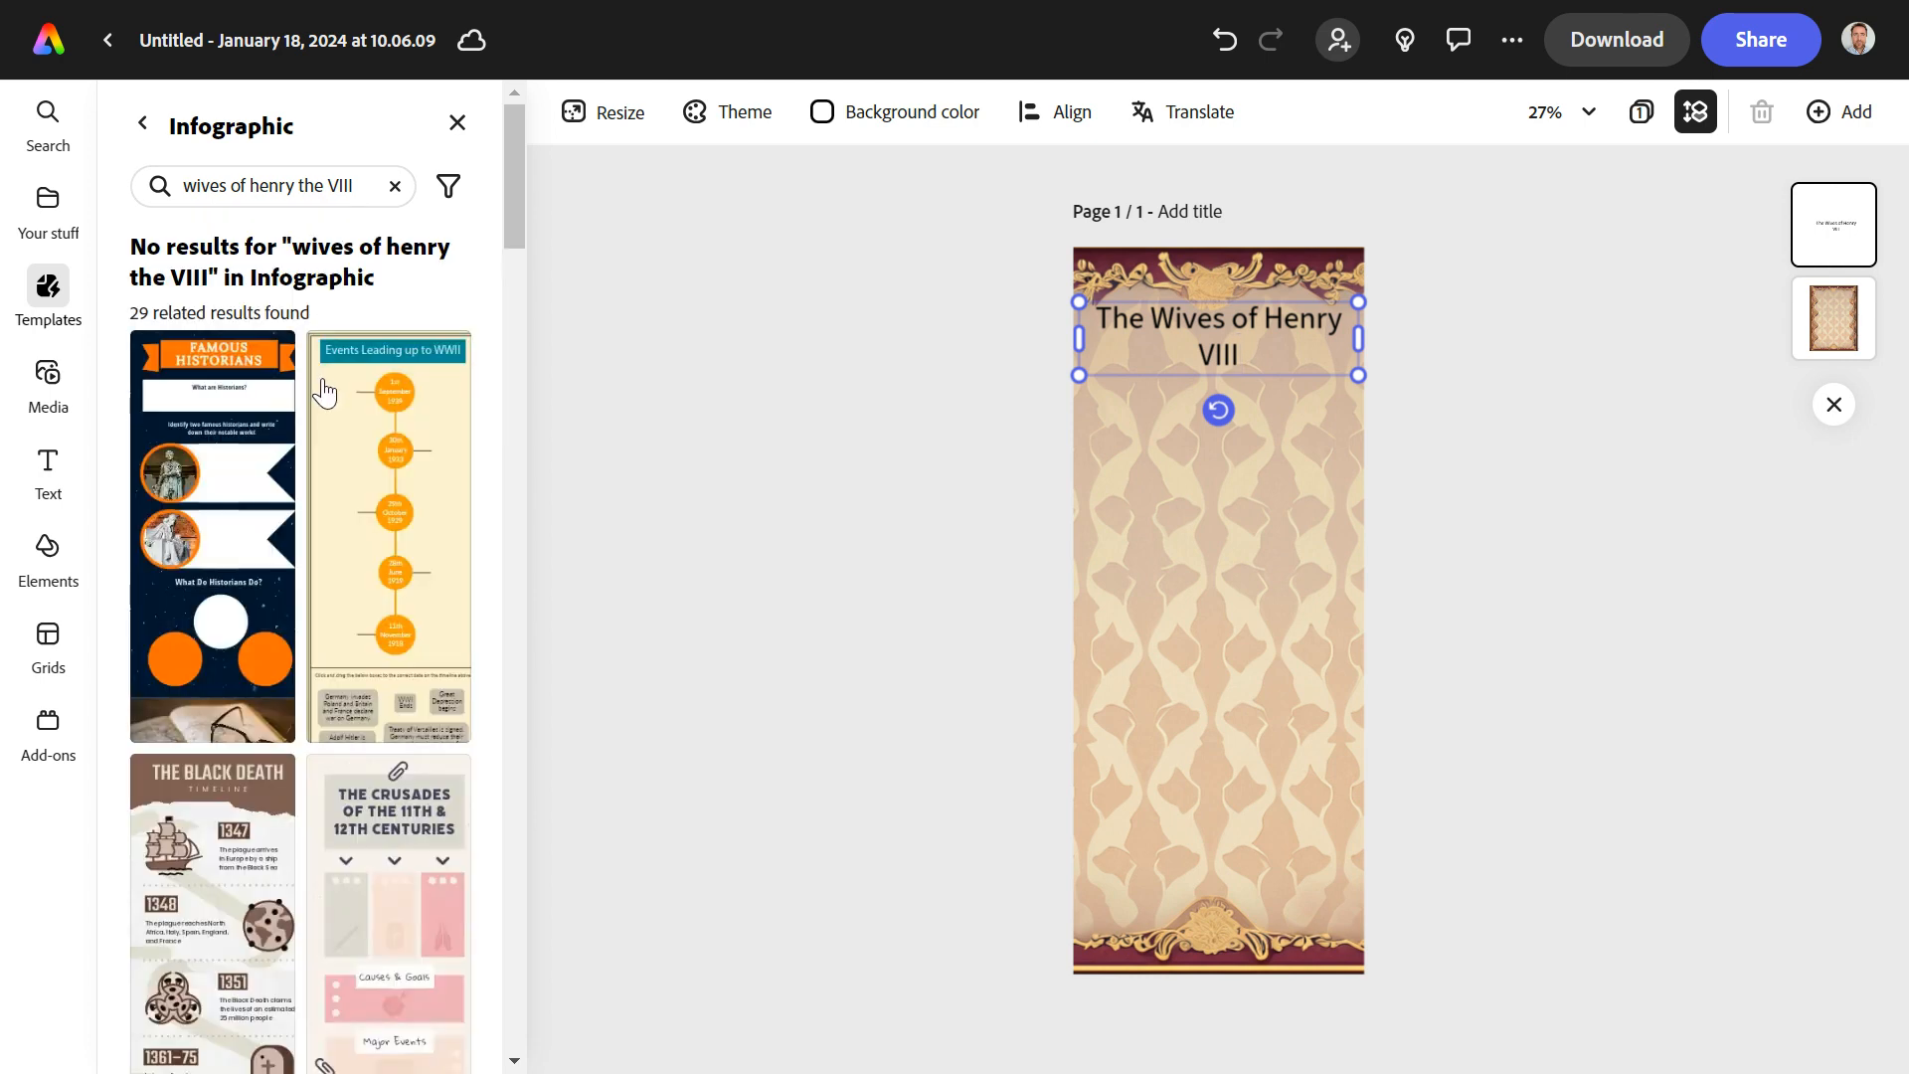
pyautogui.scroll(-1, 226, 461)
pyautogui.scroll(-3, 227, 461)
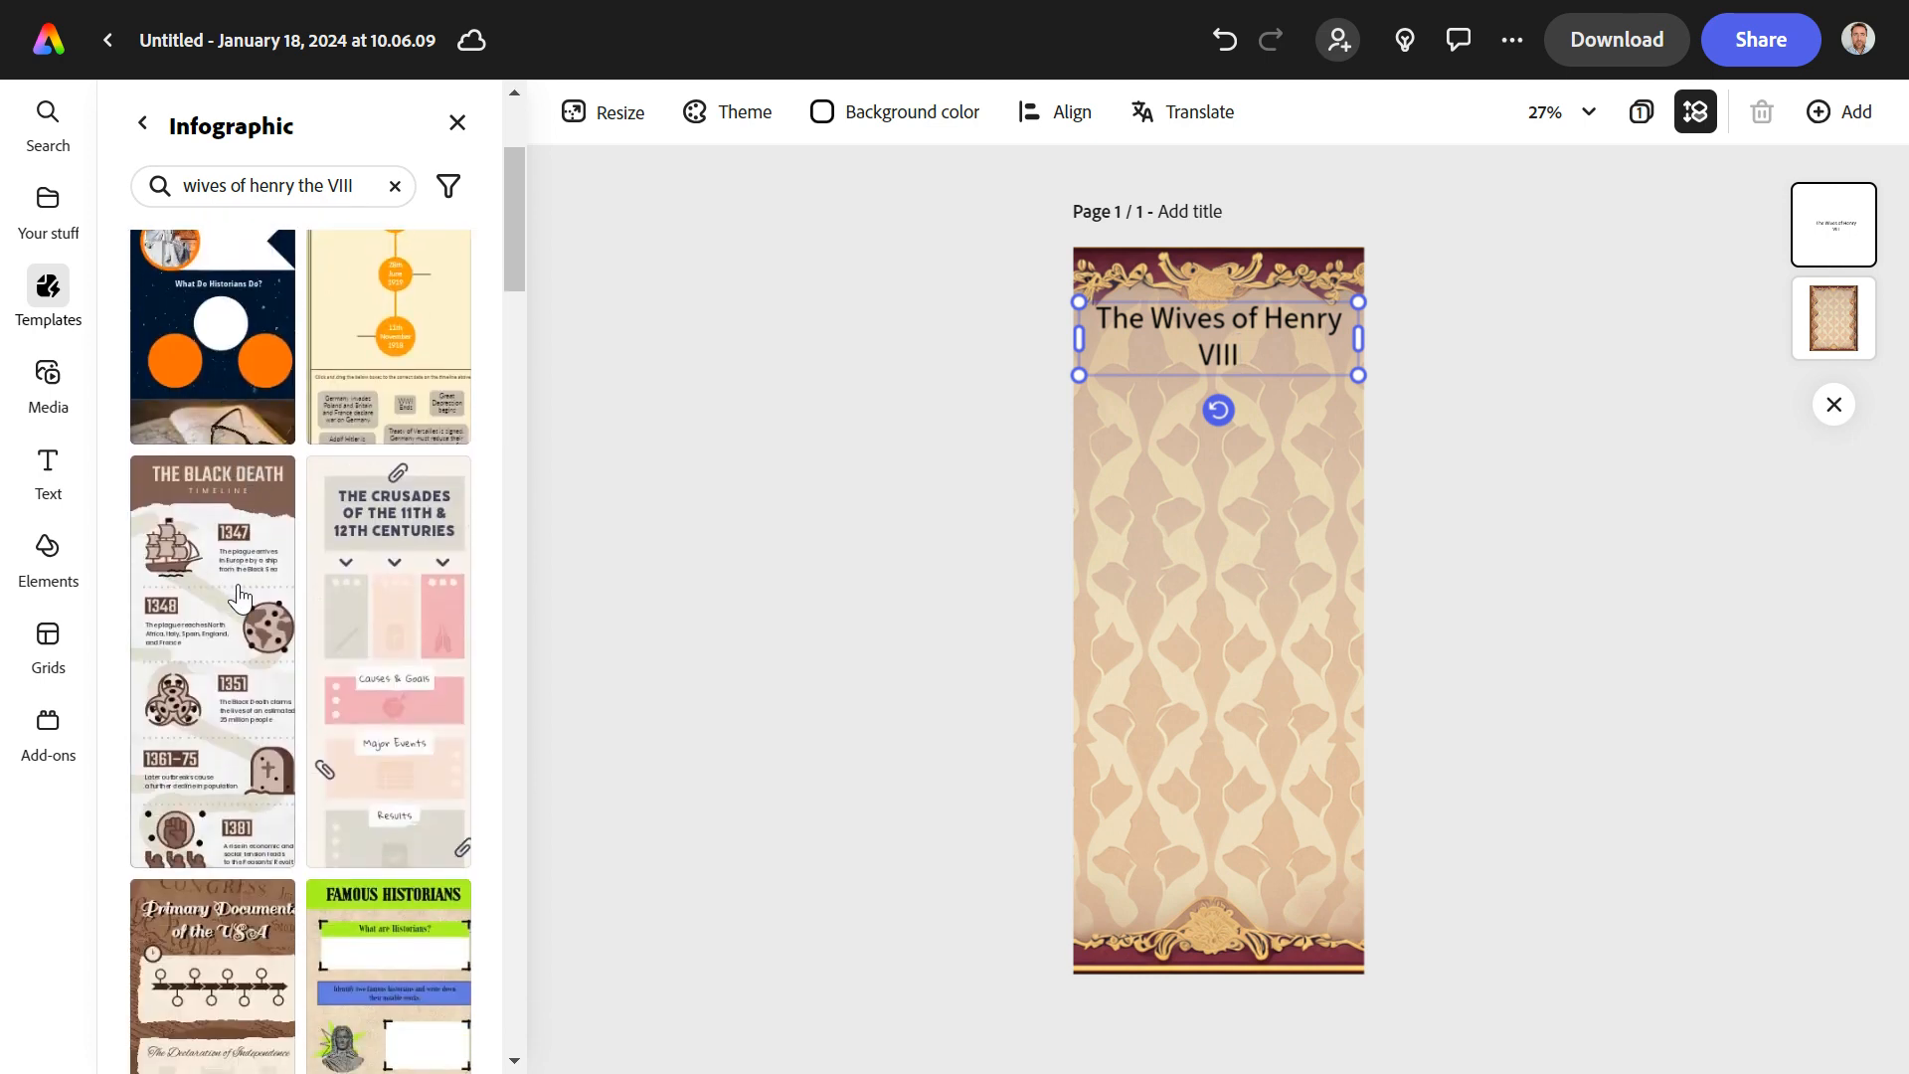
pyautogui.scroll(-4, 228, 597)
pyautogui.scroll(-4, 238, 597)
pyautogui.scroll(-6, 239, 596)
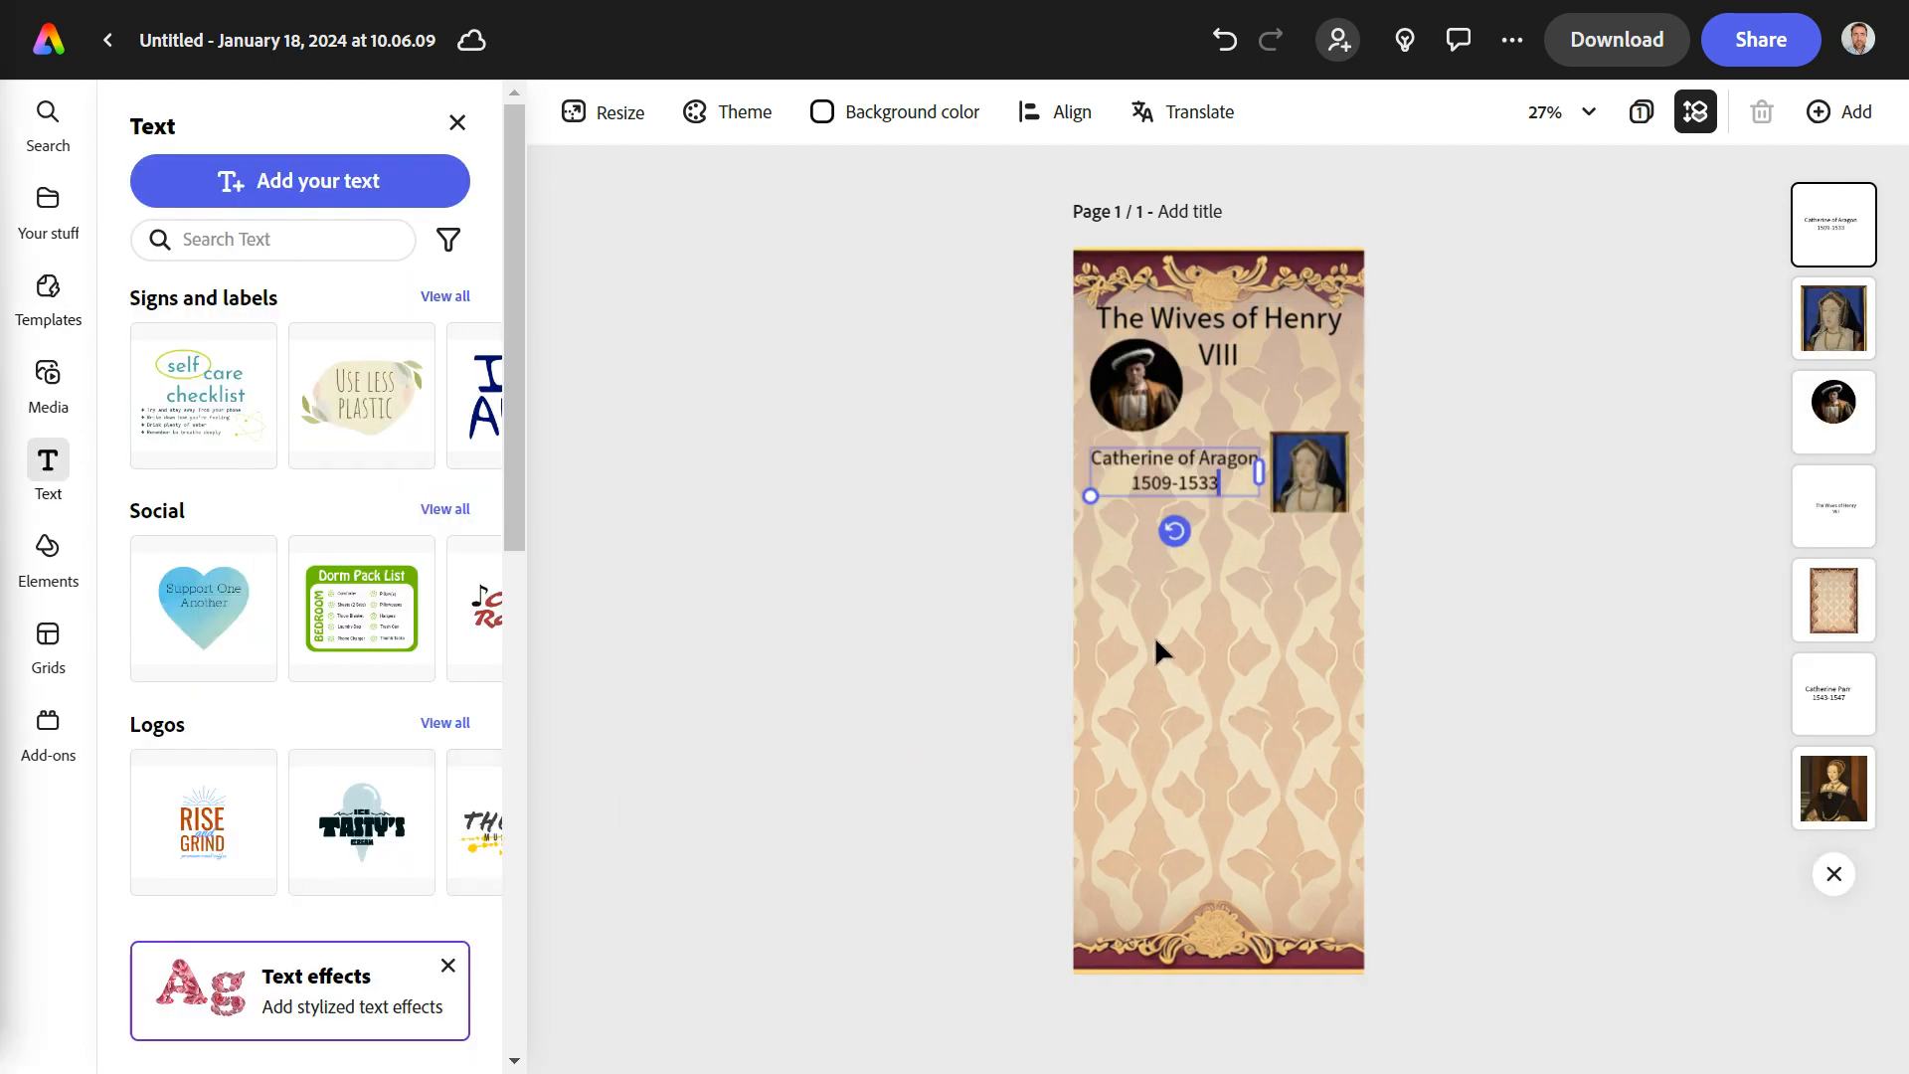
# Paste the copied portrait of the dark-haired woman and place it, slightly enlarged, below the Catherine of Aragon caption.
pyautogui.press('Escape')
pyautogui.click(1191, 629)
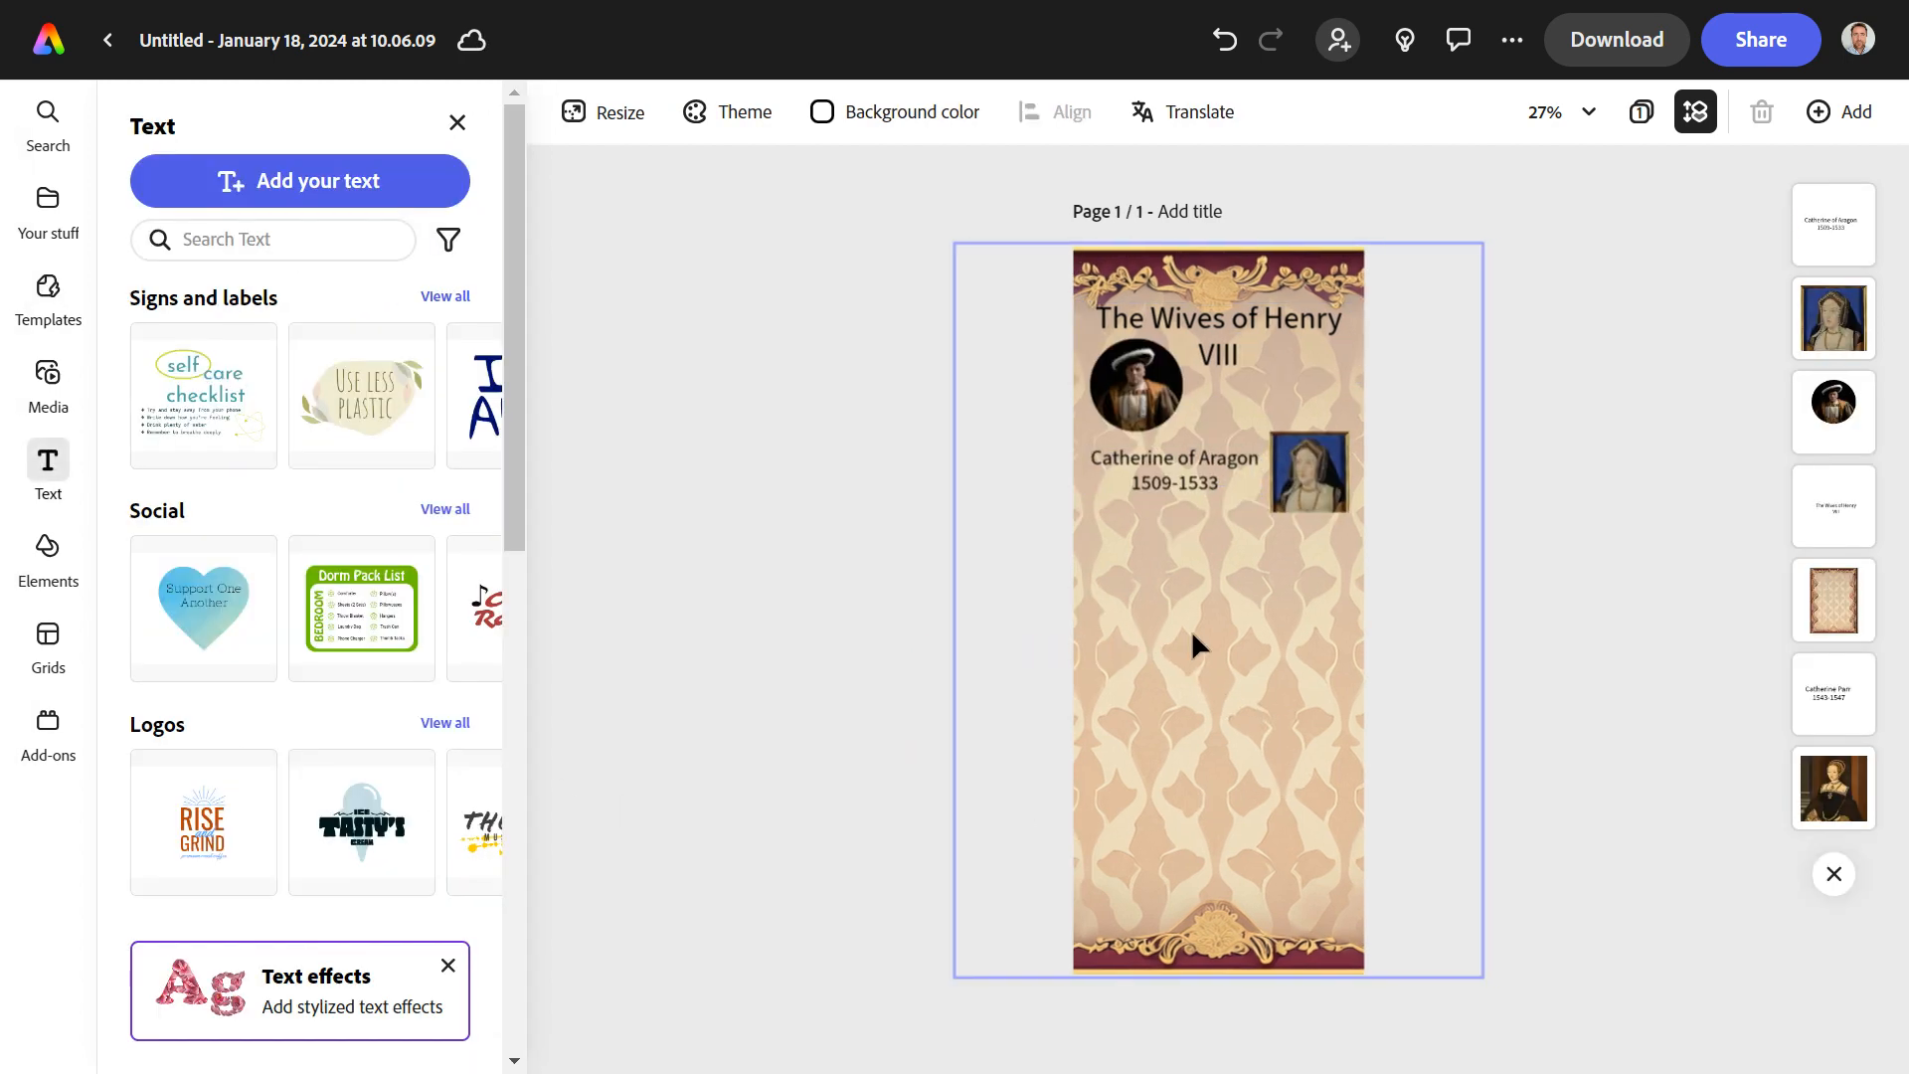
pyautogui.hotkey('ctrl', 'v')
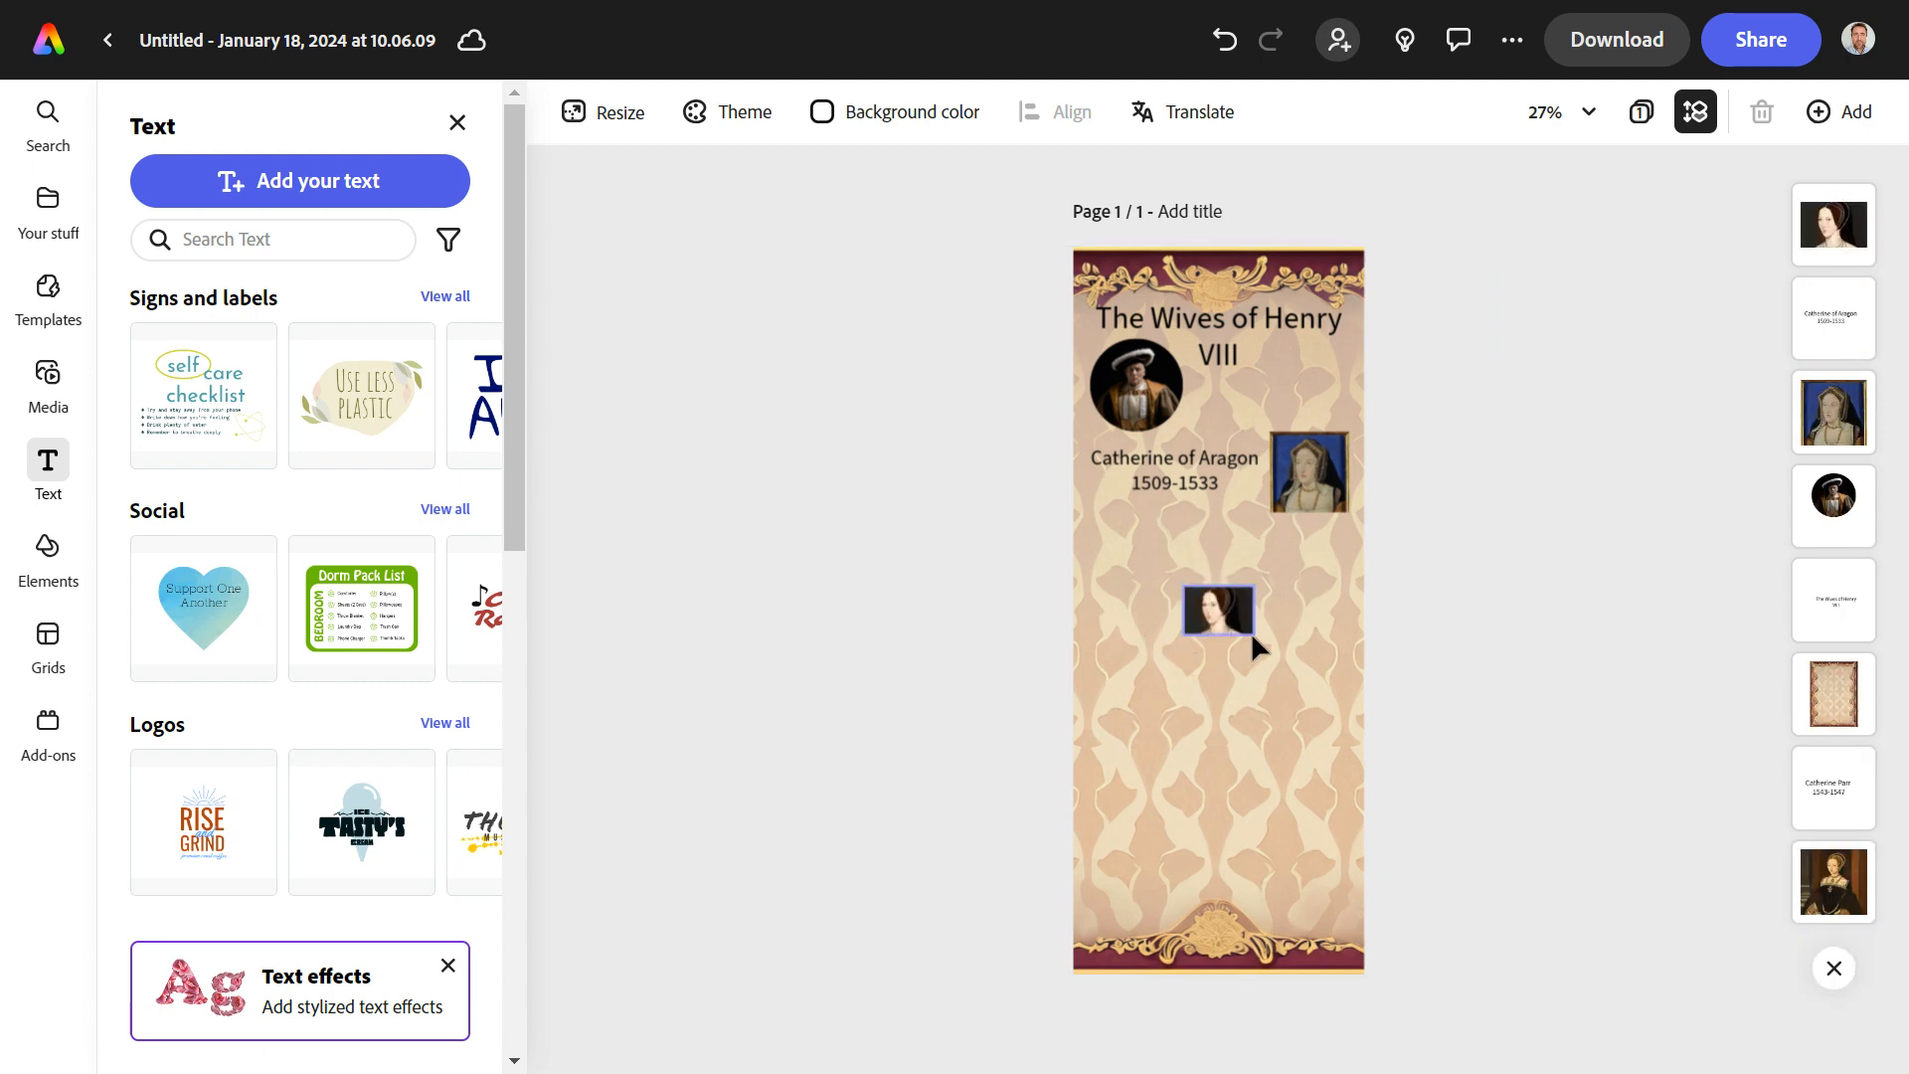
pyautogui.moveTo(1237, 621); pyautogui.dragTo(1197, 600)
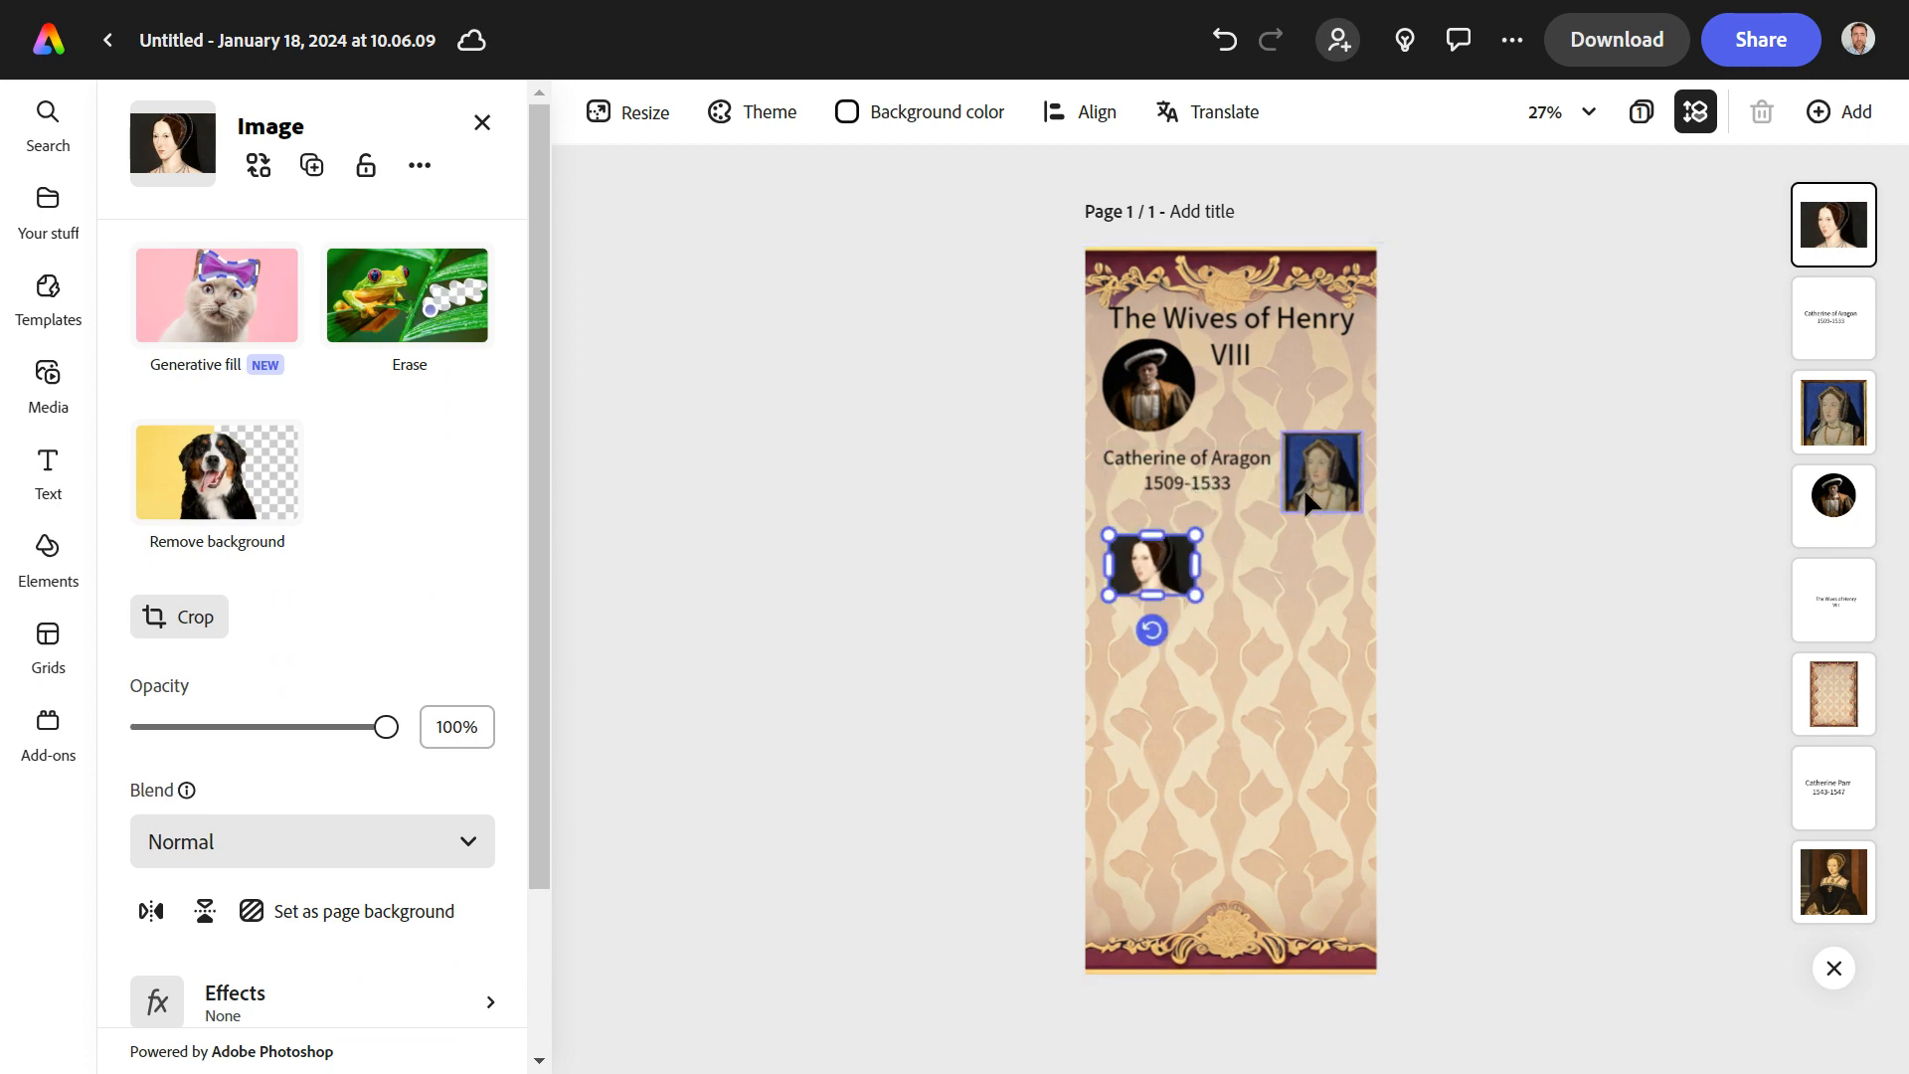
pyautogui.click(1175, 471)
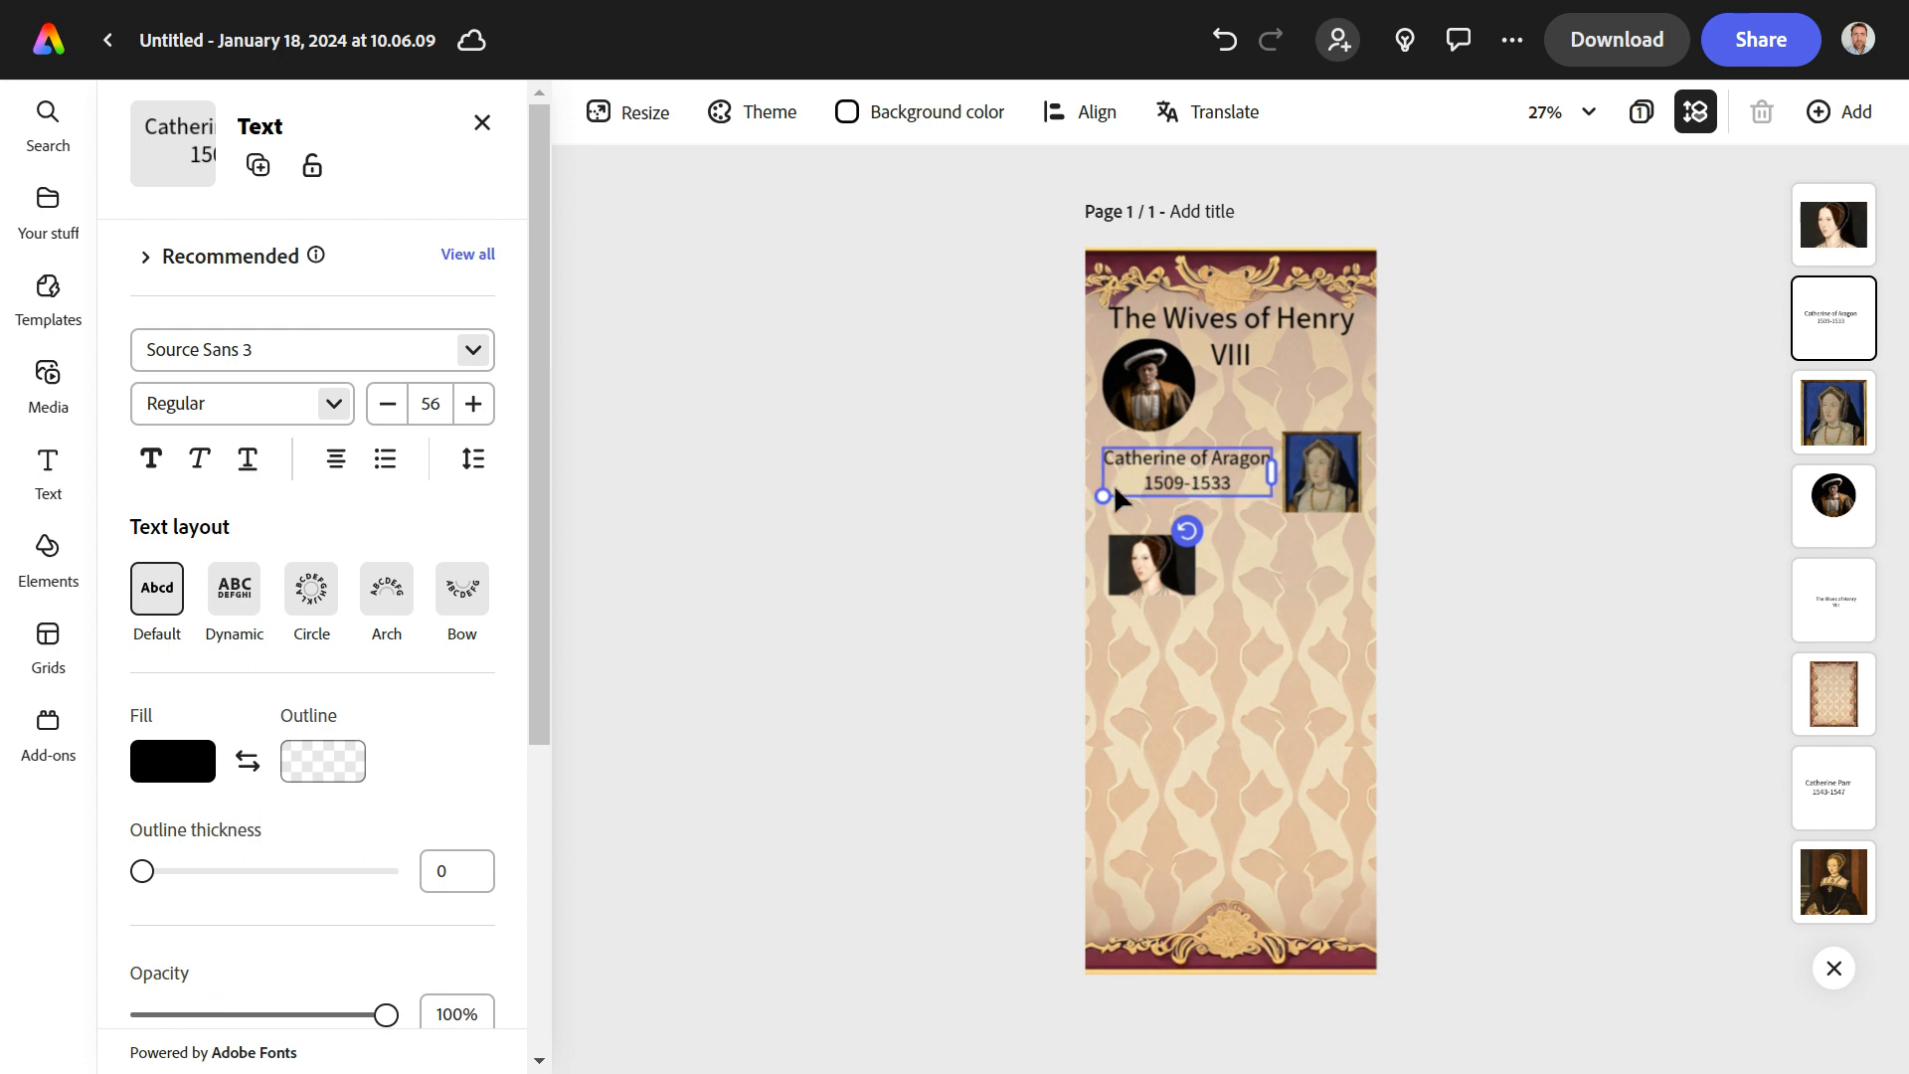
pyautogui.click(1174, 486)
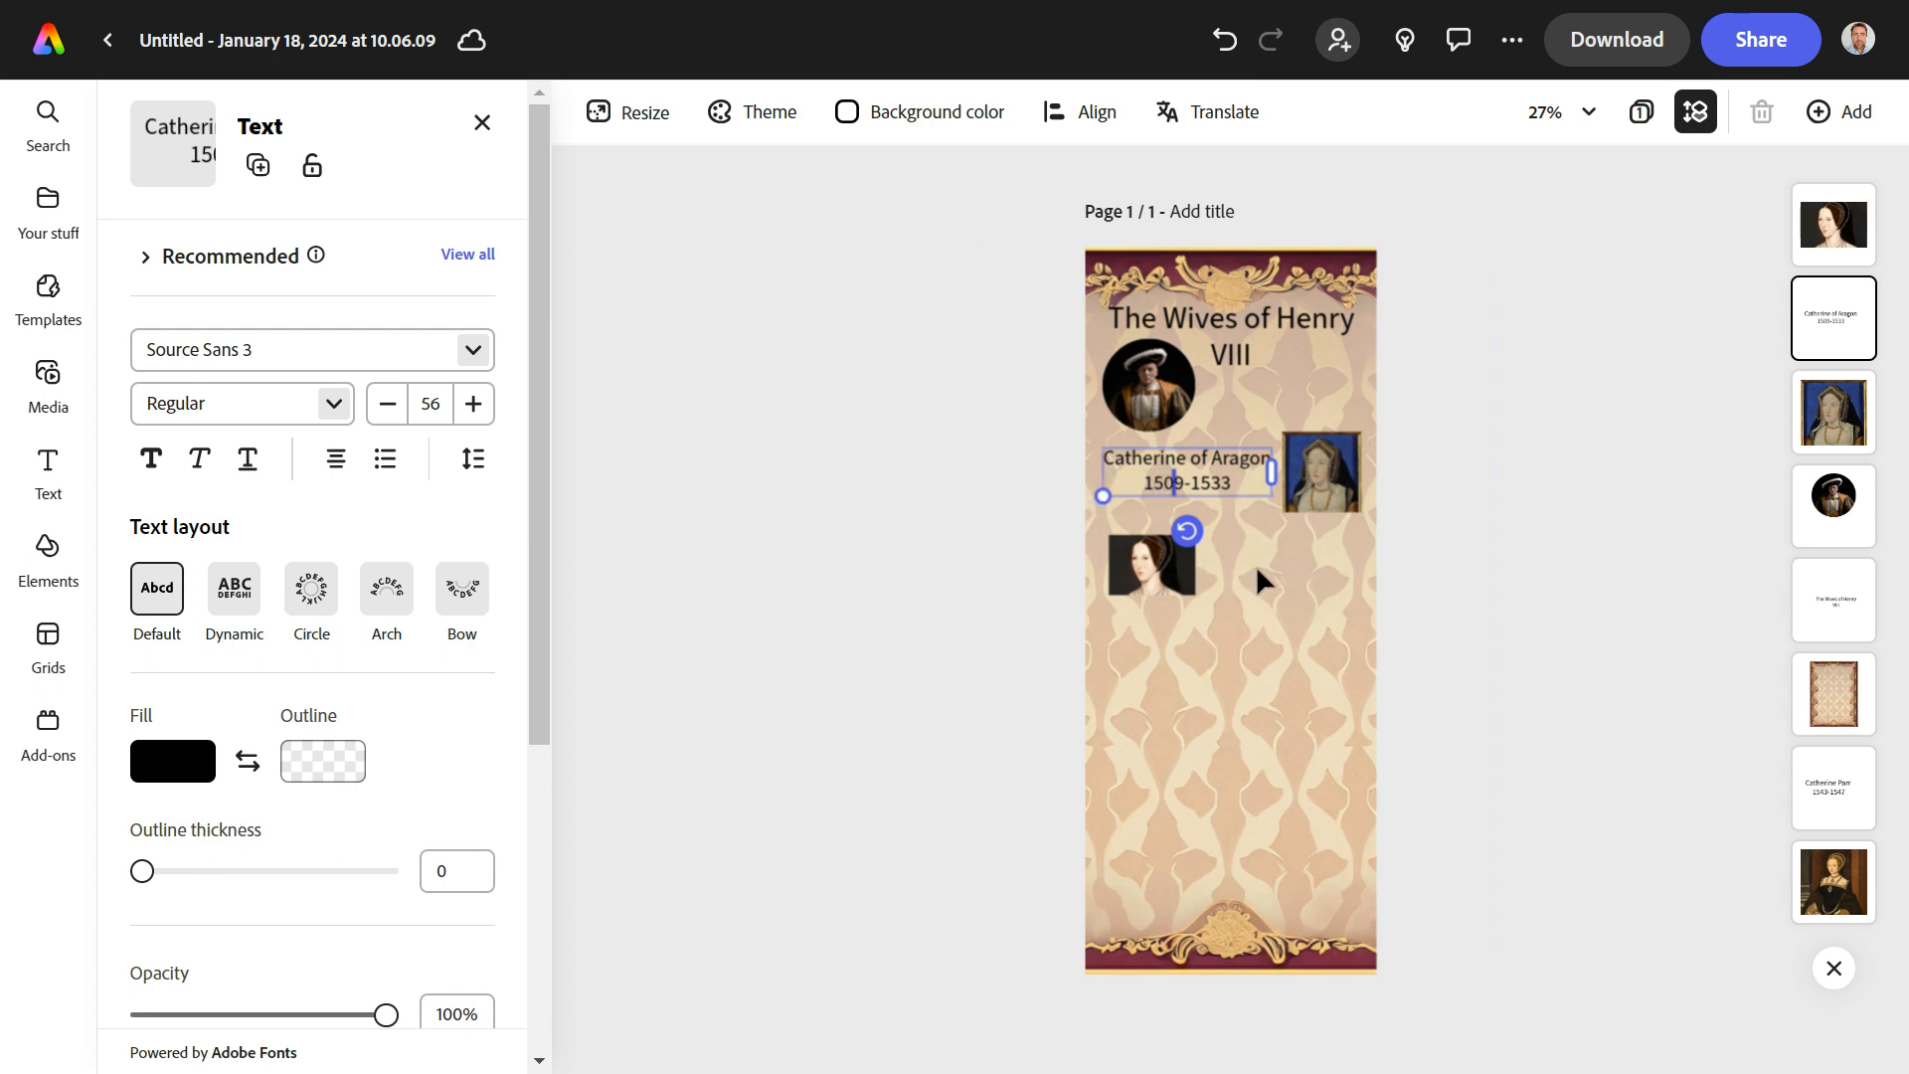
pyautogui.press('Escape')
pyautogui.click(1238, 557)
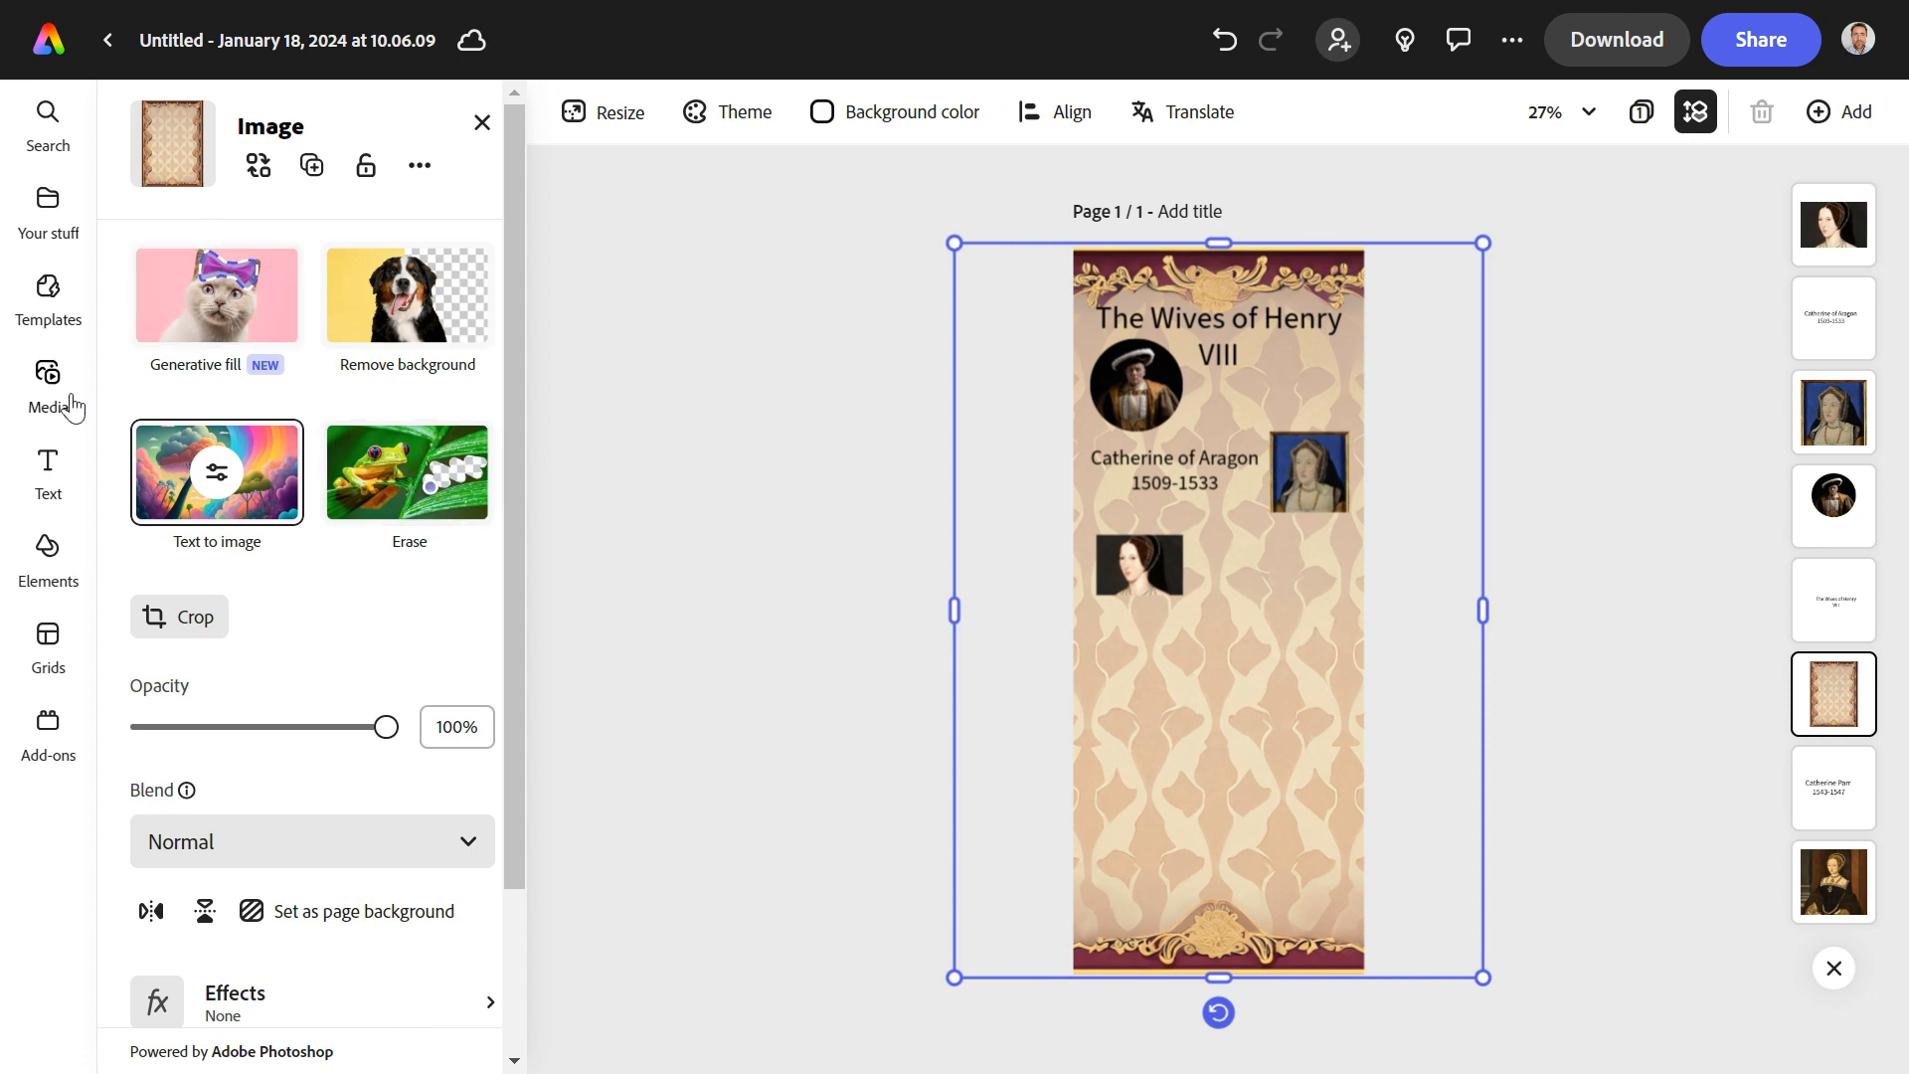
pyautogui.click(47, 473)
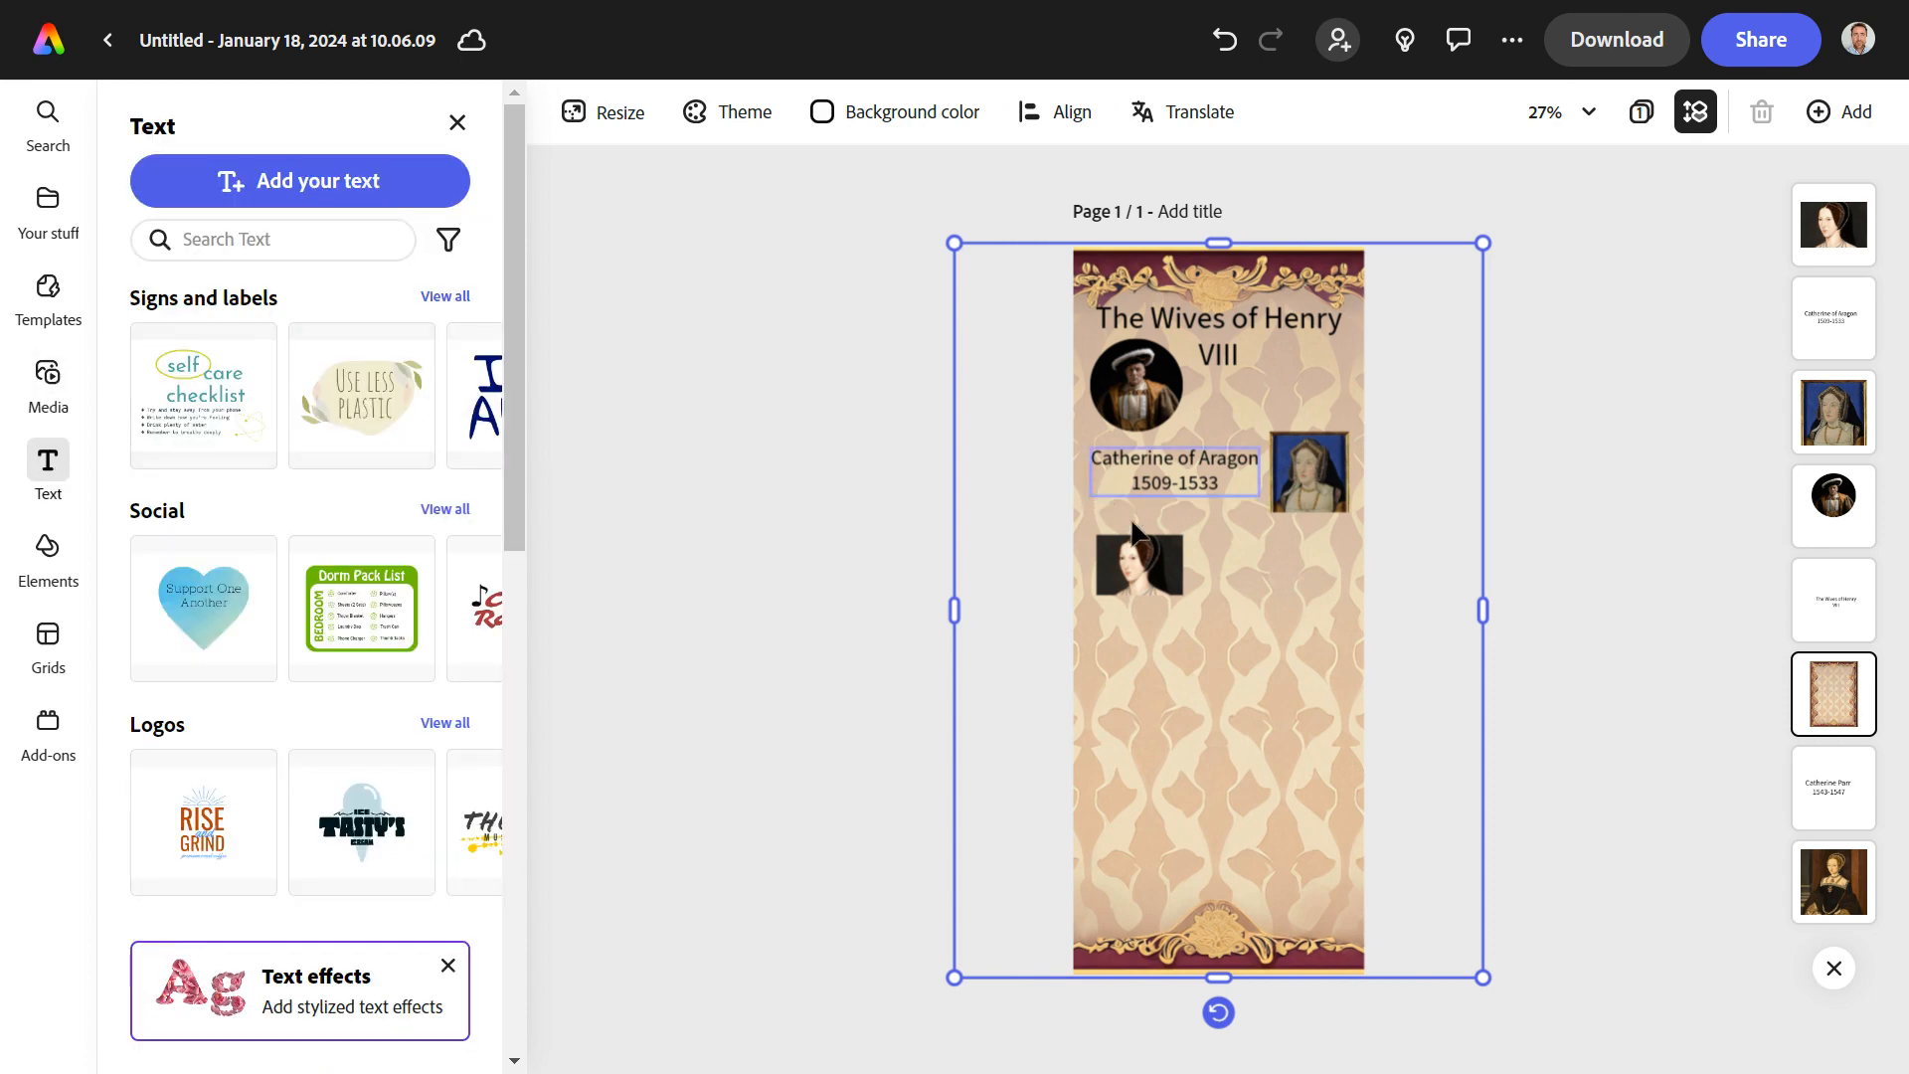
pyautogui.click(1201, 563)
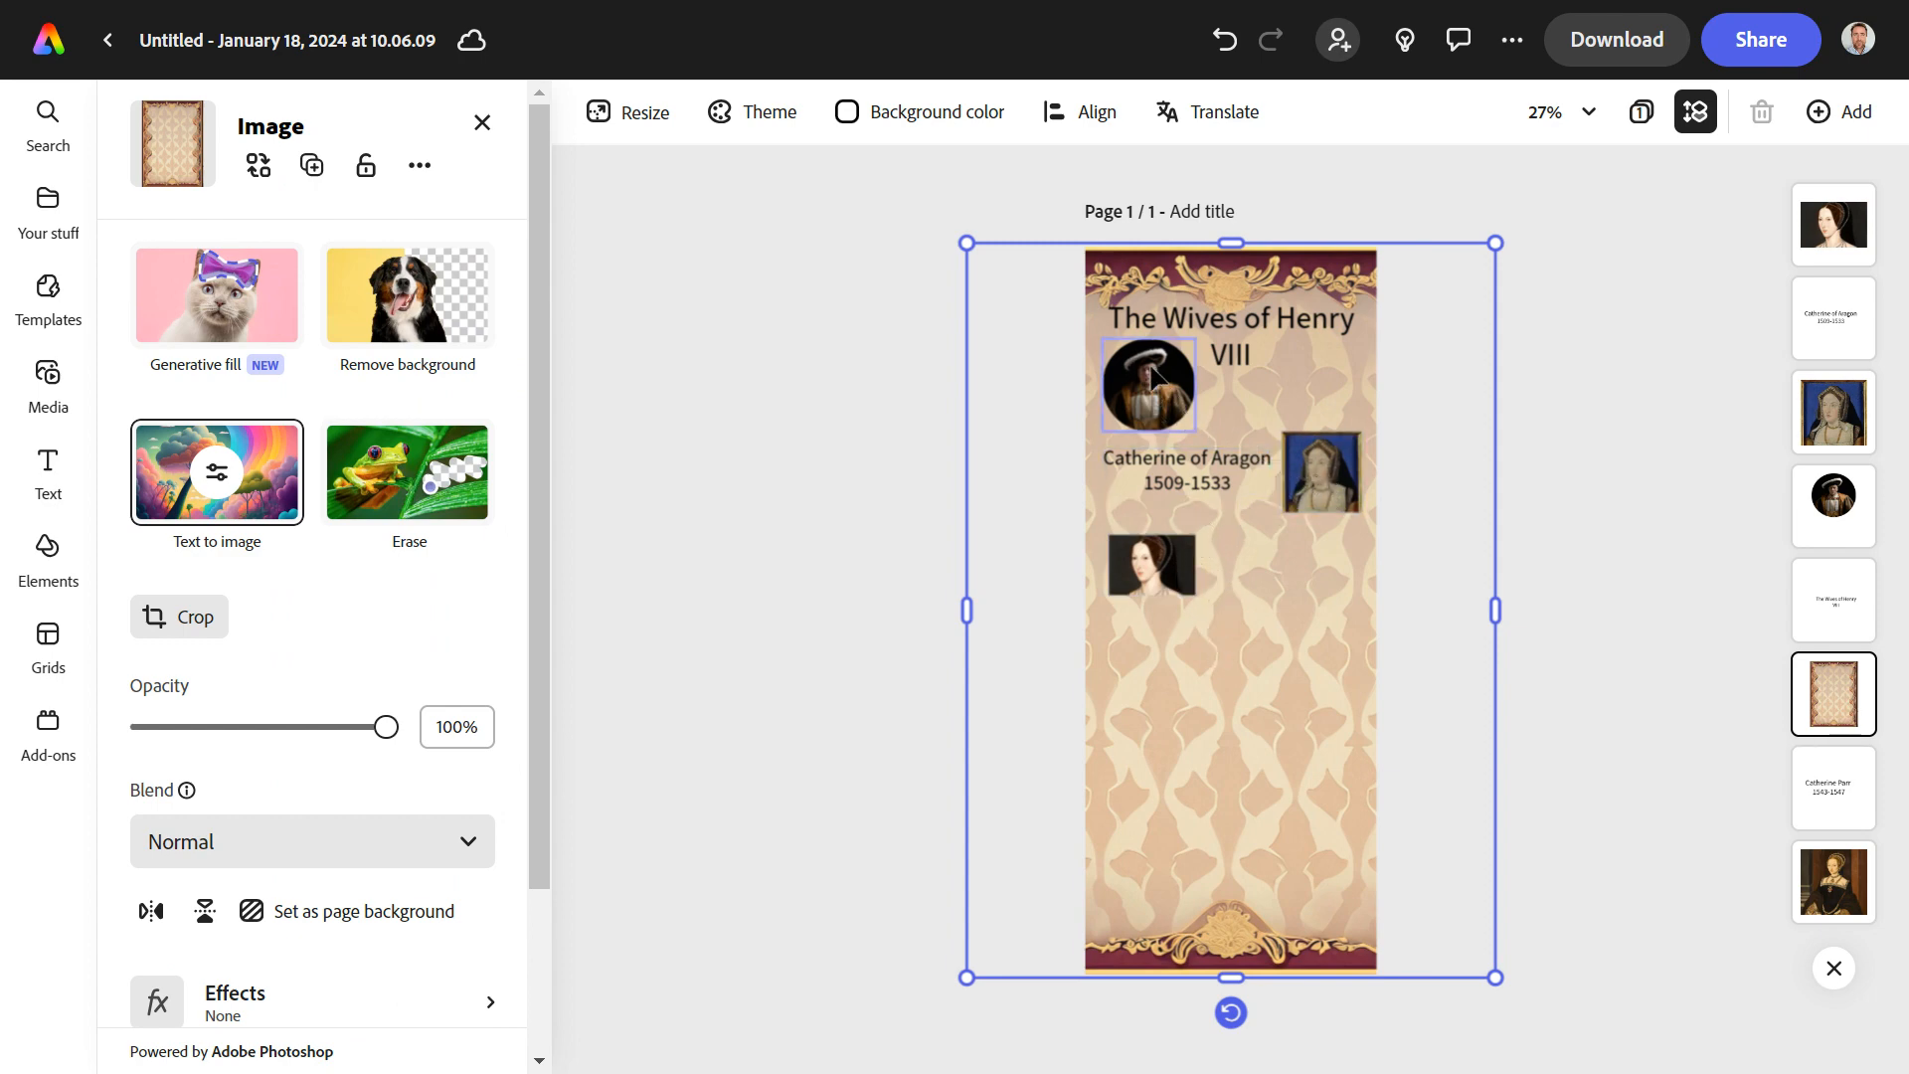
# Crop the portrait beside the Catherine of Aragon caption to a circle shape.
pyautogui.click(1326, 477)
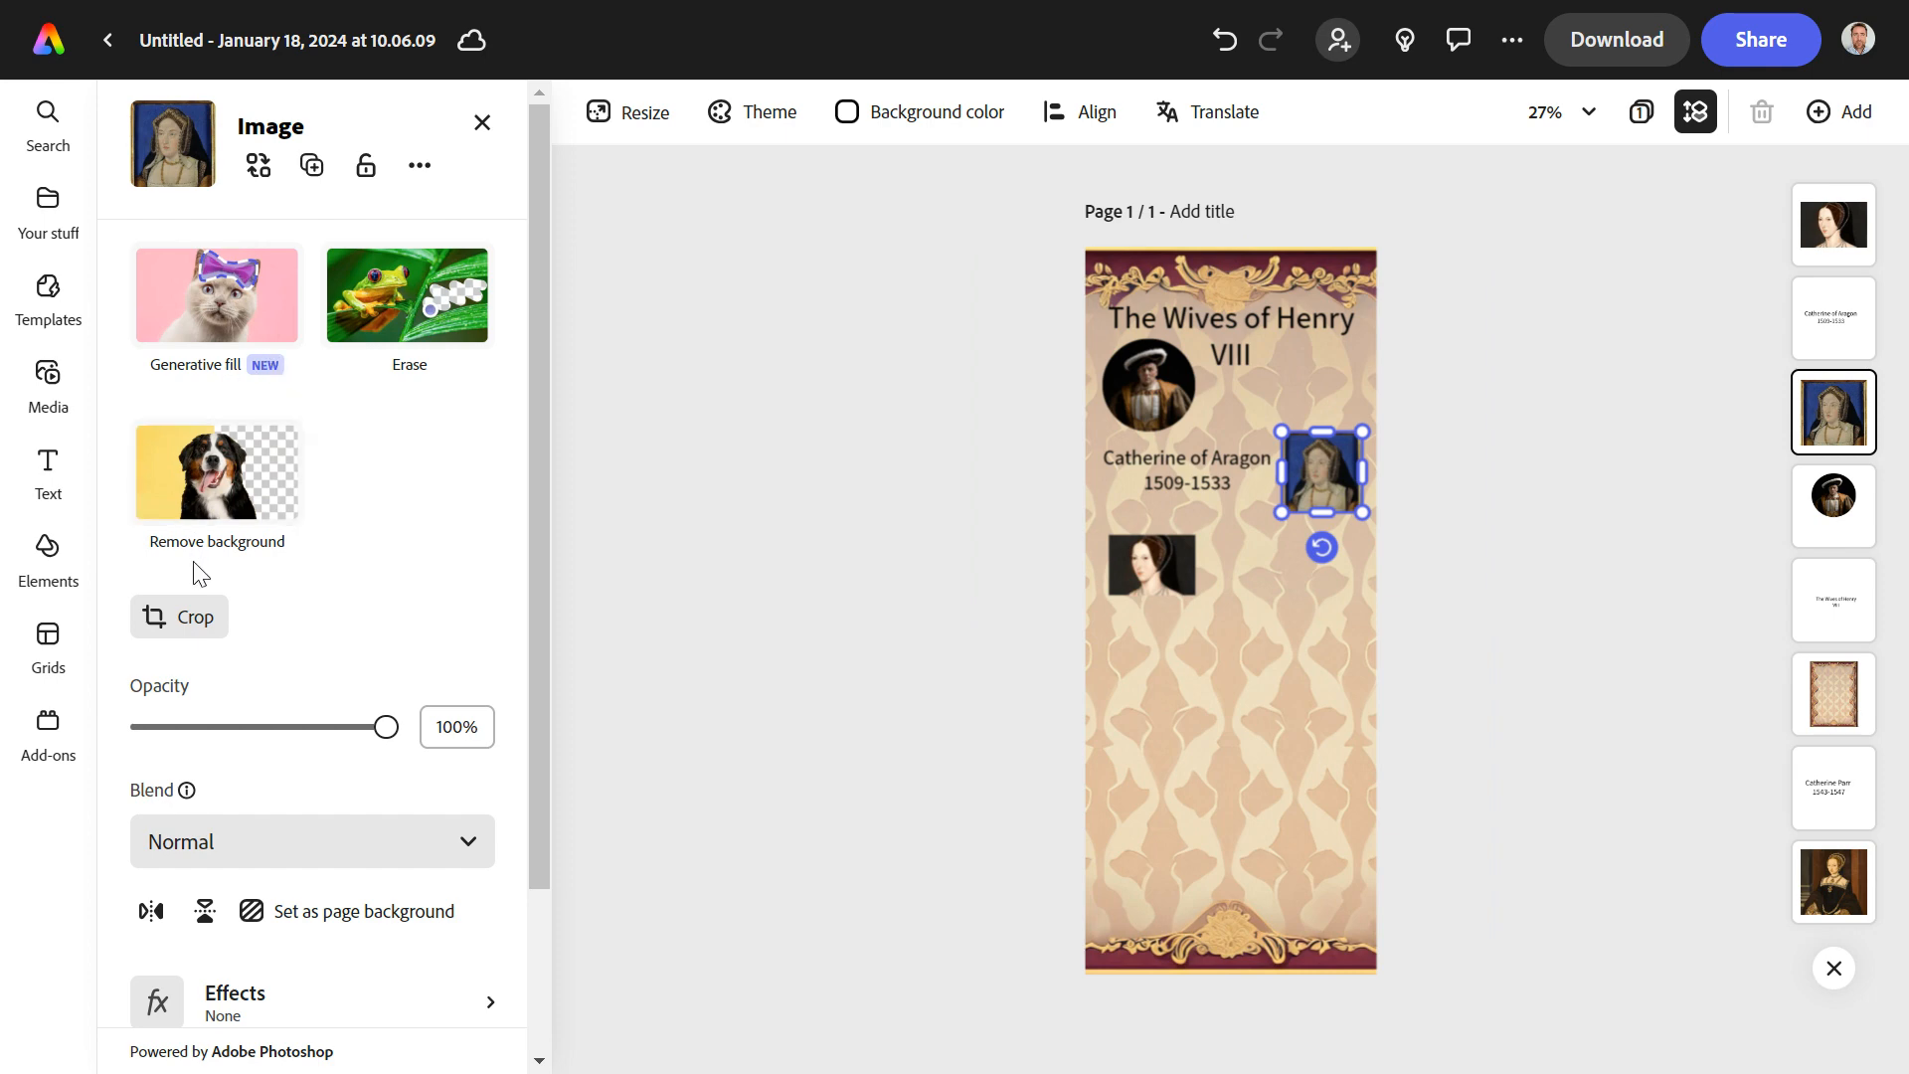
pyautogui.click(169, 618)
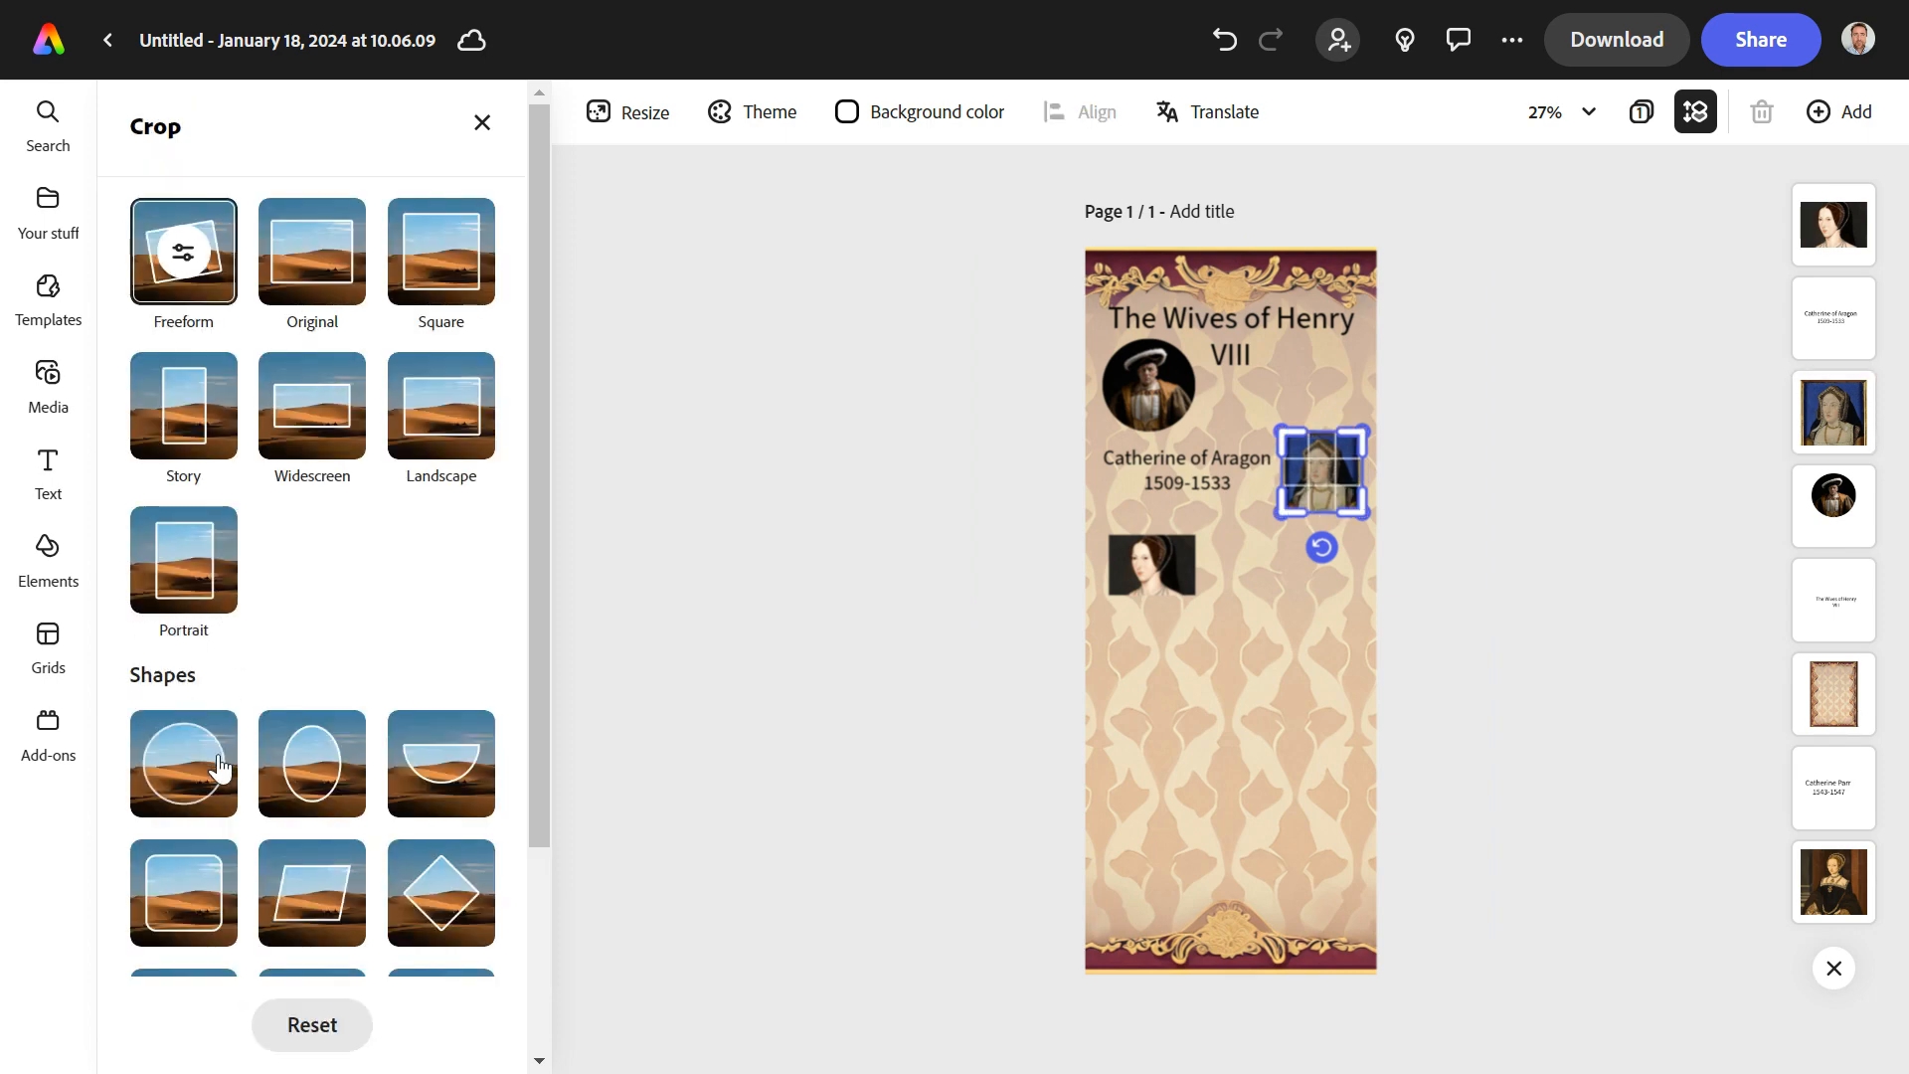
pyautogui.click(182, 762)
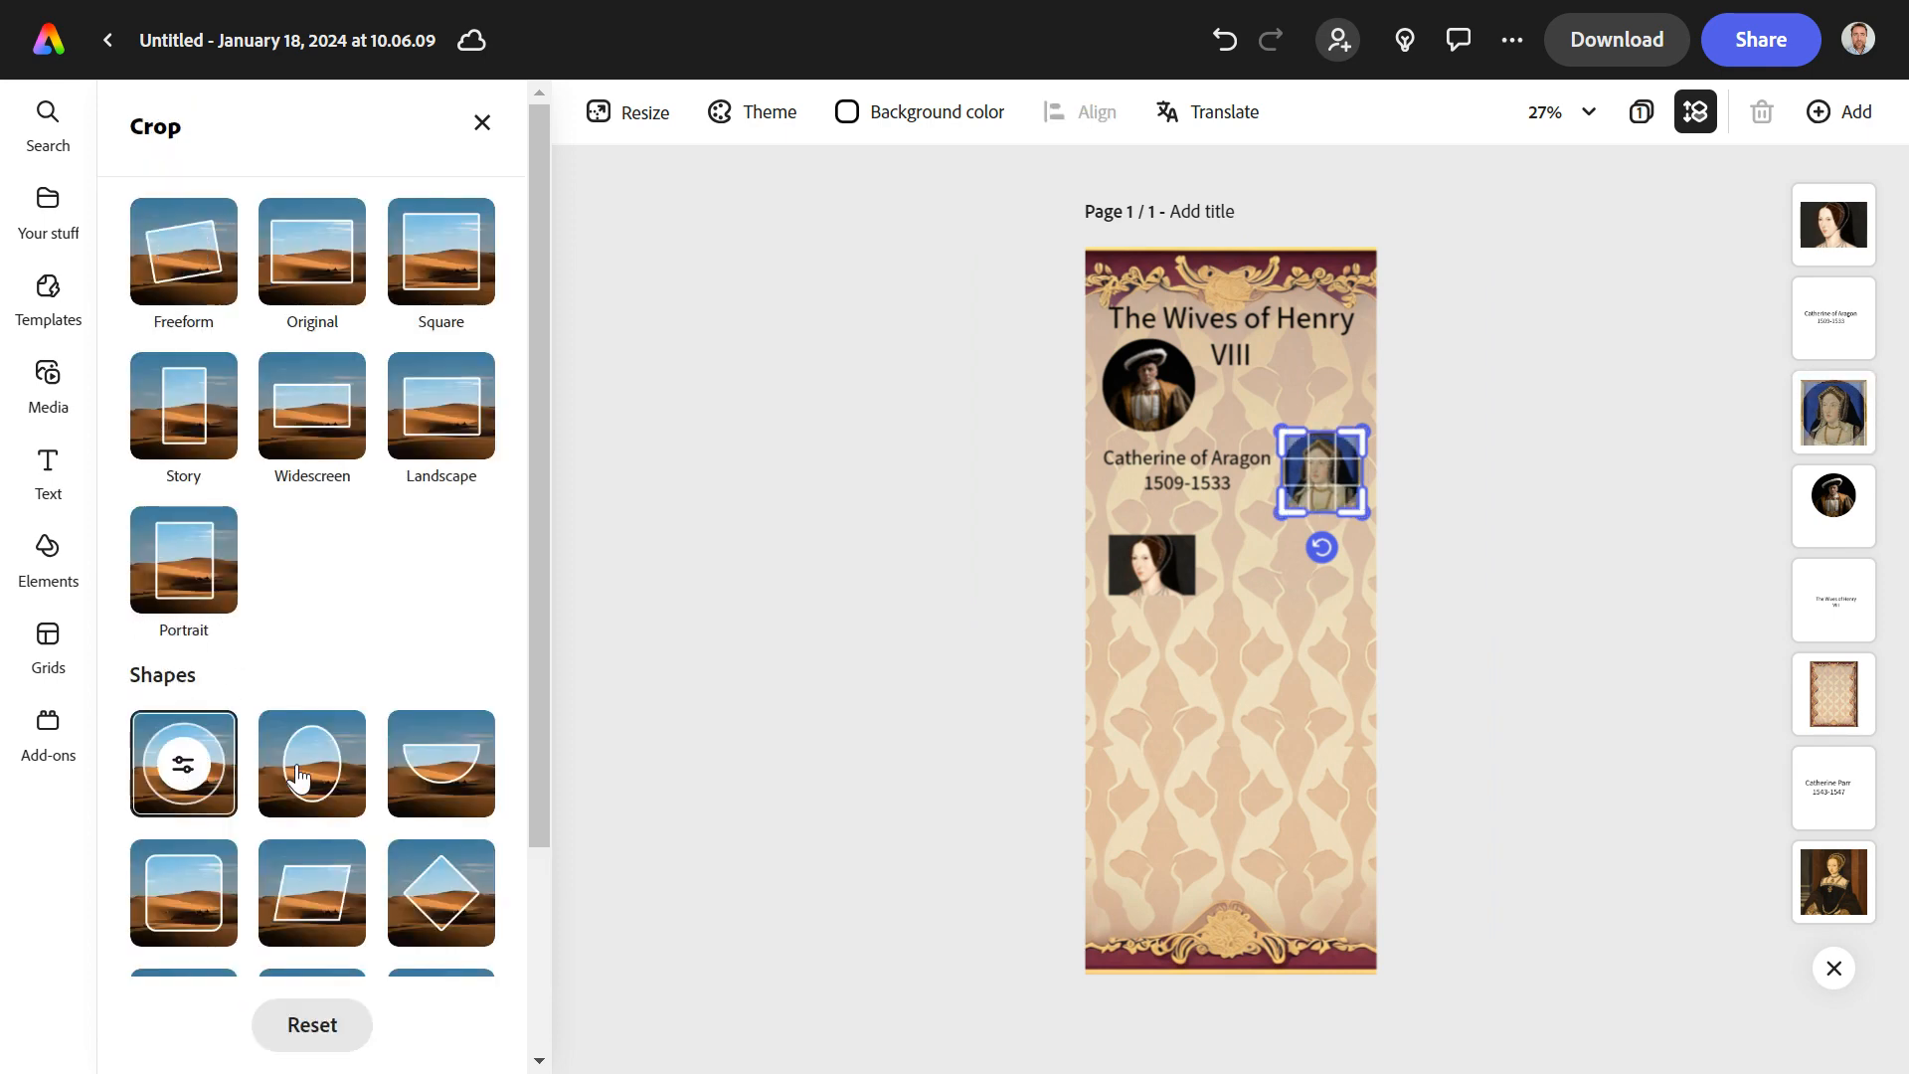
pyautogui.scroll(-2, 341, 773)
pyautogui.scroll(2, 341, 771)
# Crop the dark-haired woman's portrait to a circle shifted onto her face, and enlarge the cropped portrait slightly.
pyautogui.click(1178, 570)
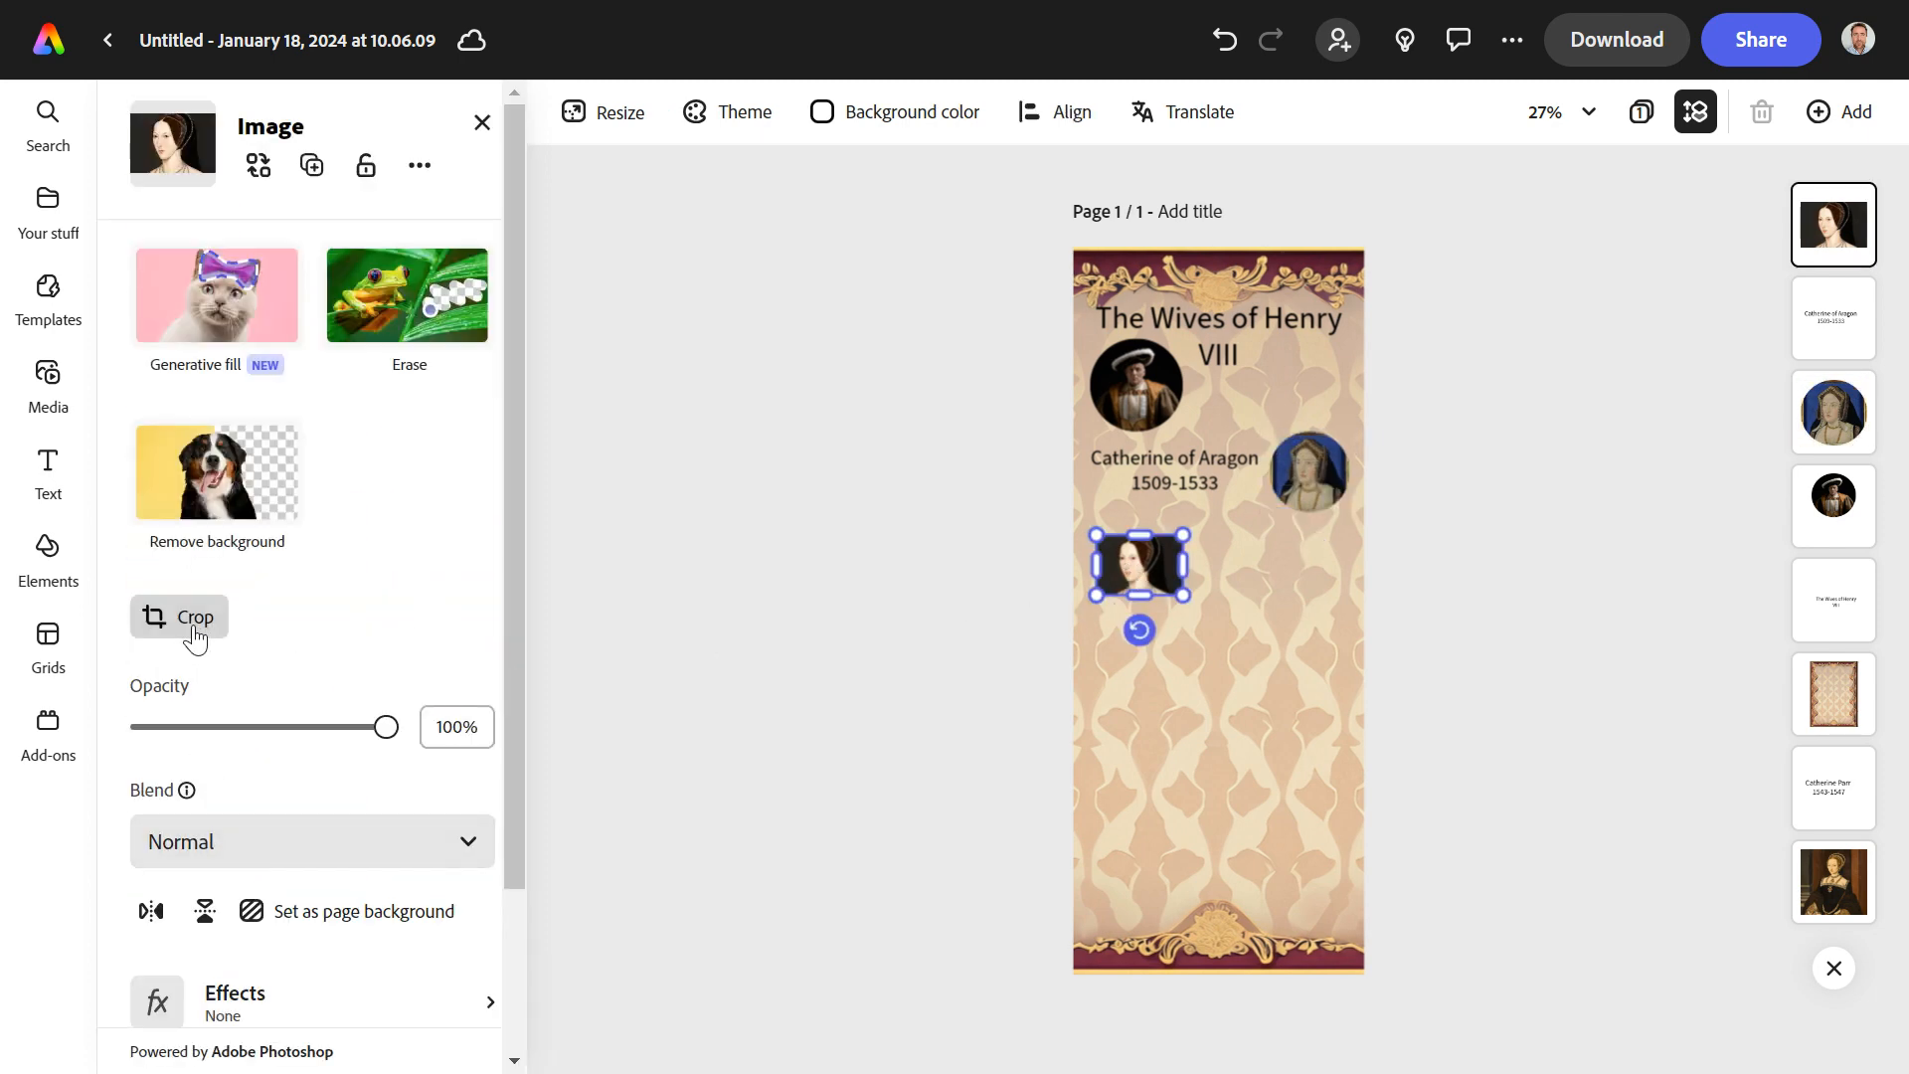
pyautogui.click(195, 618)
pyautogui.click(183, 767)
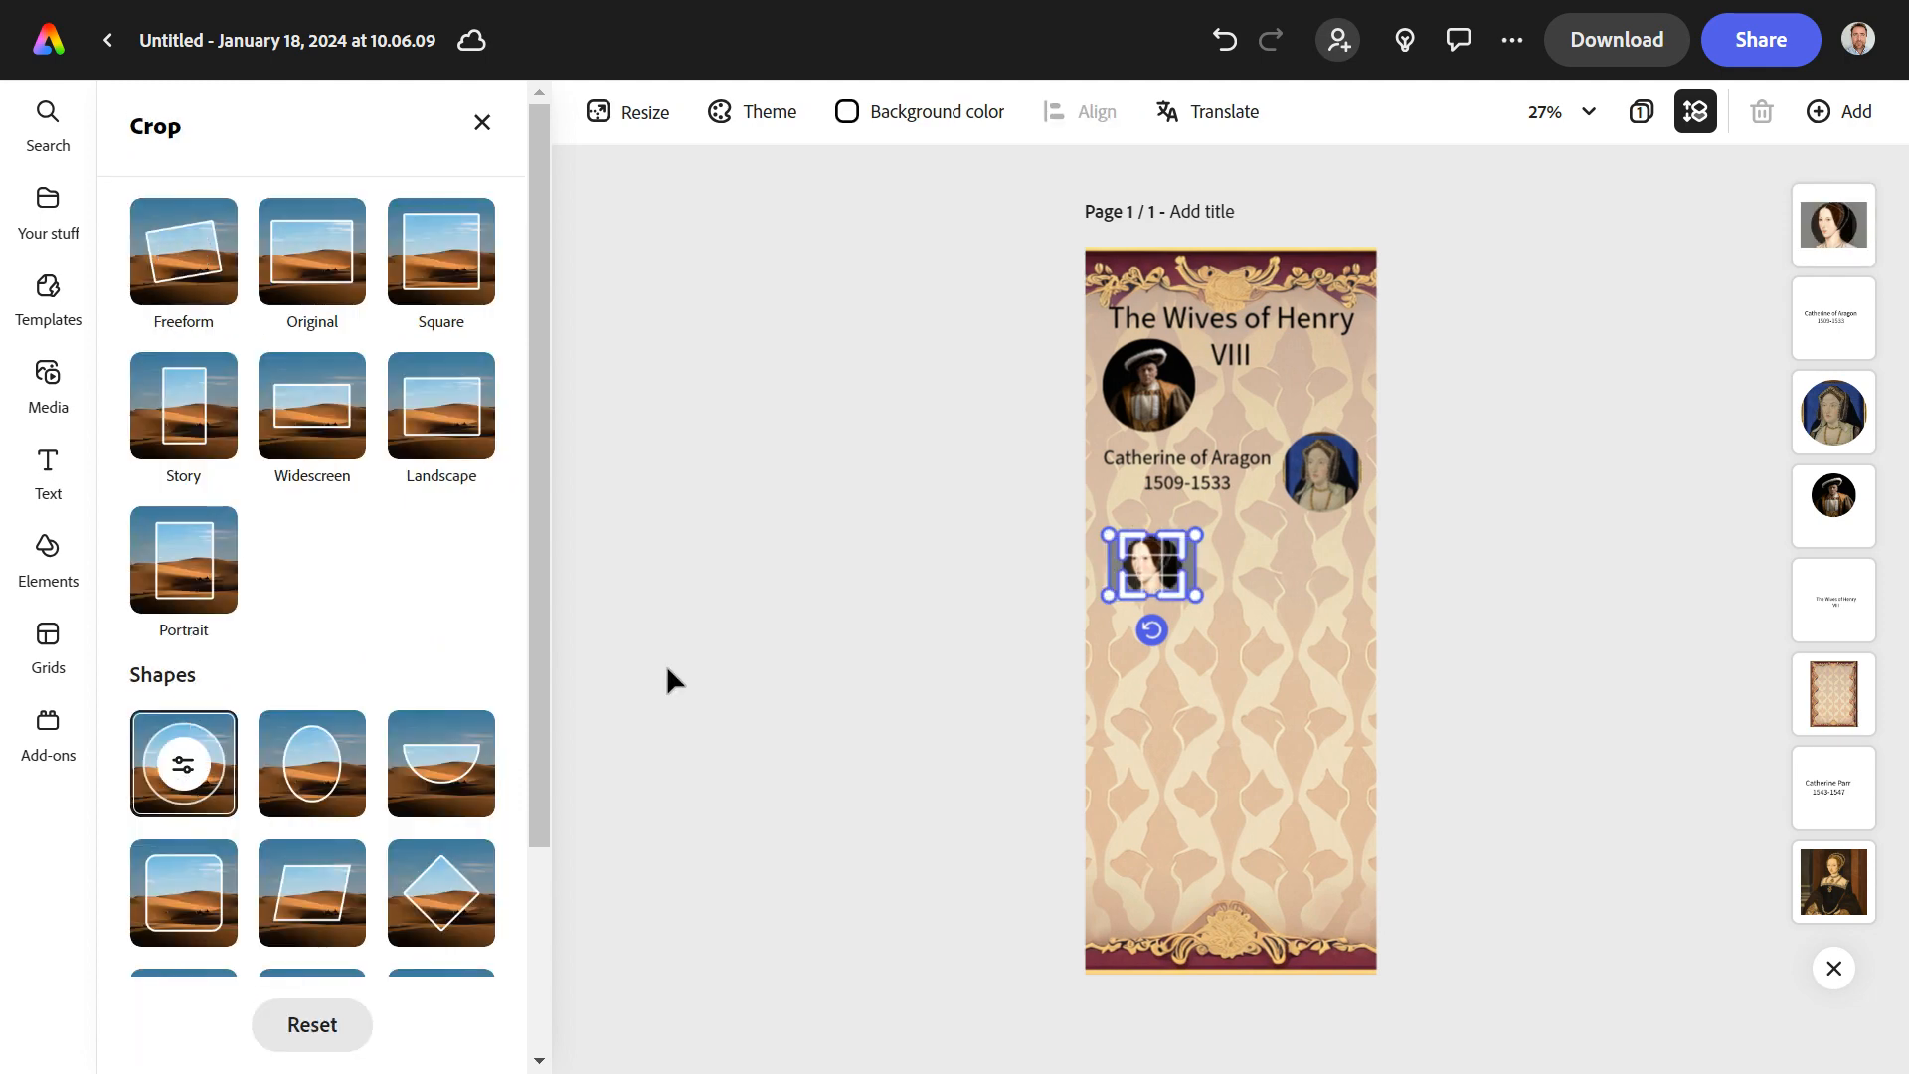
pyautogui.doubleClick(1150, 565)
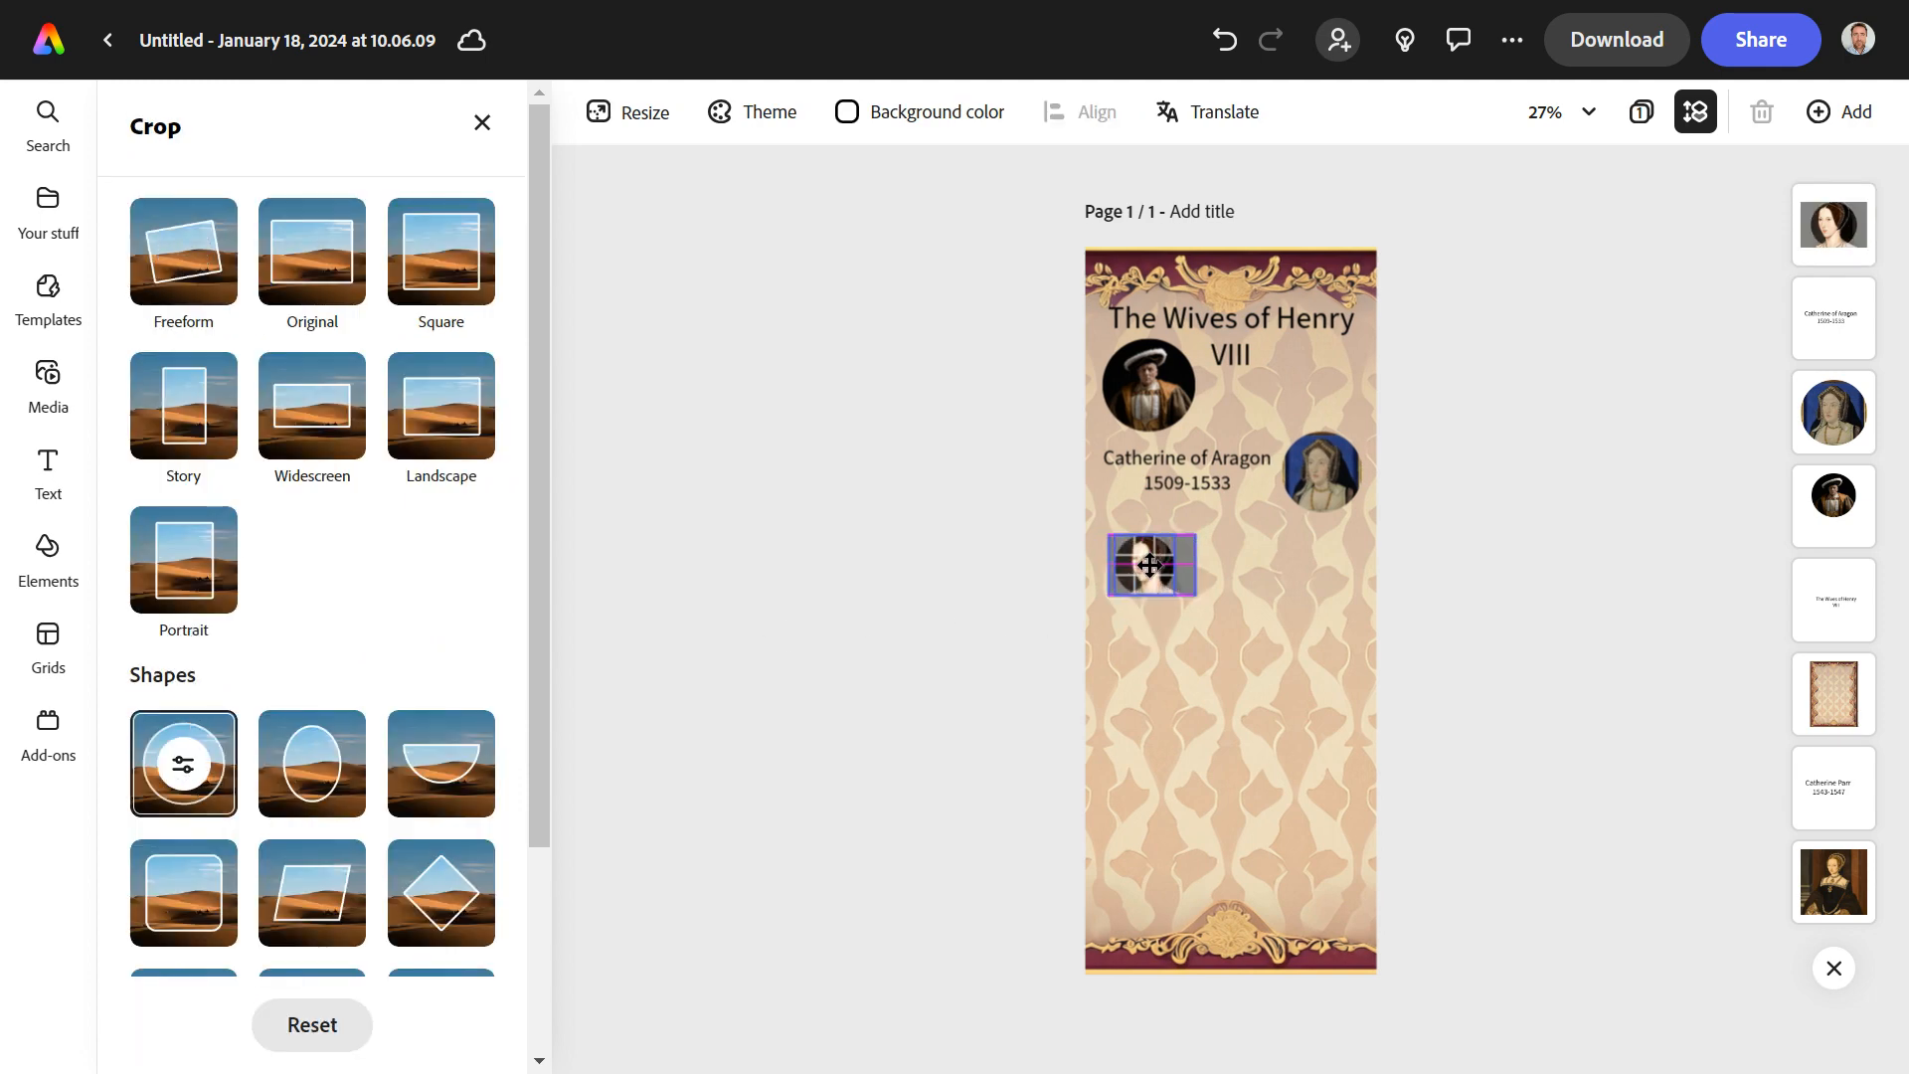
pyautogui.click(932, 599)
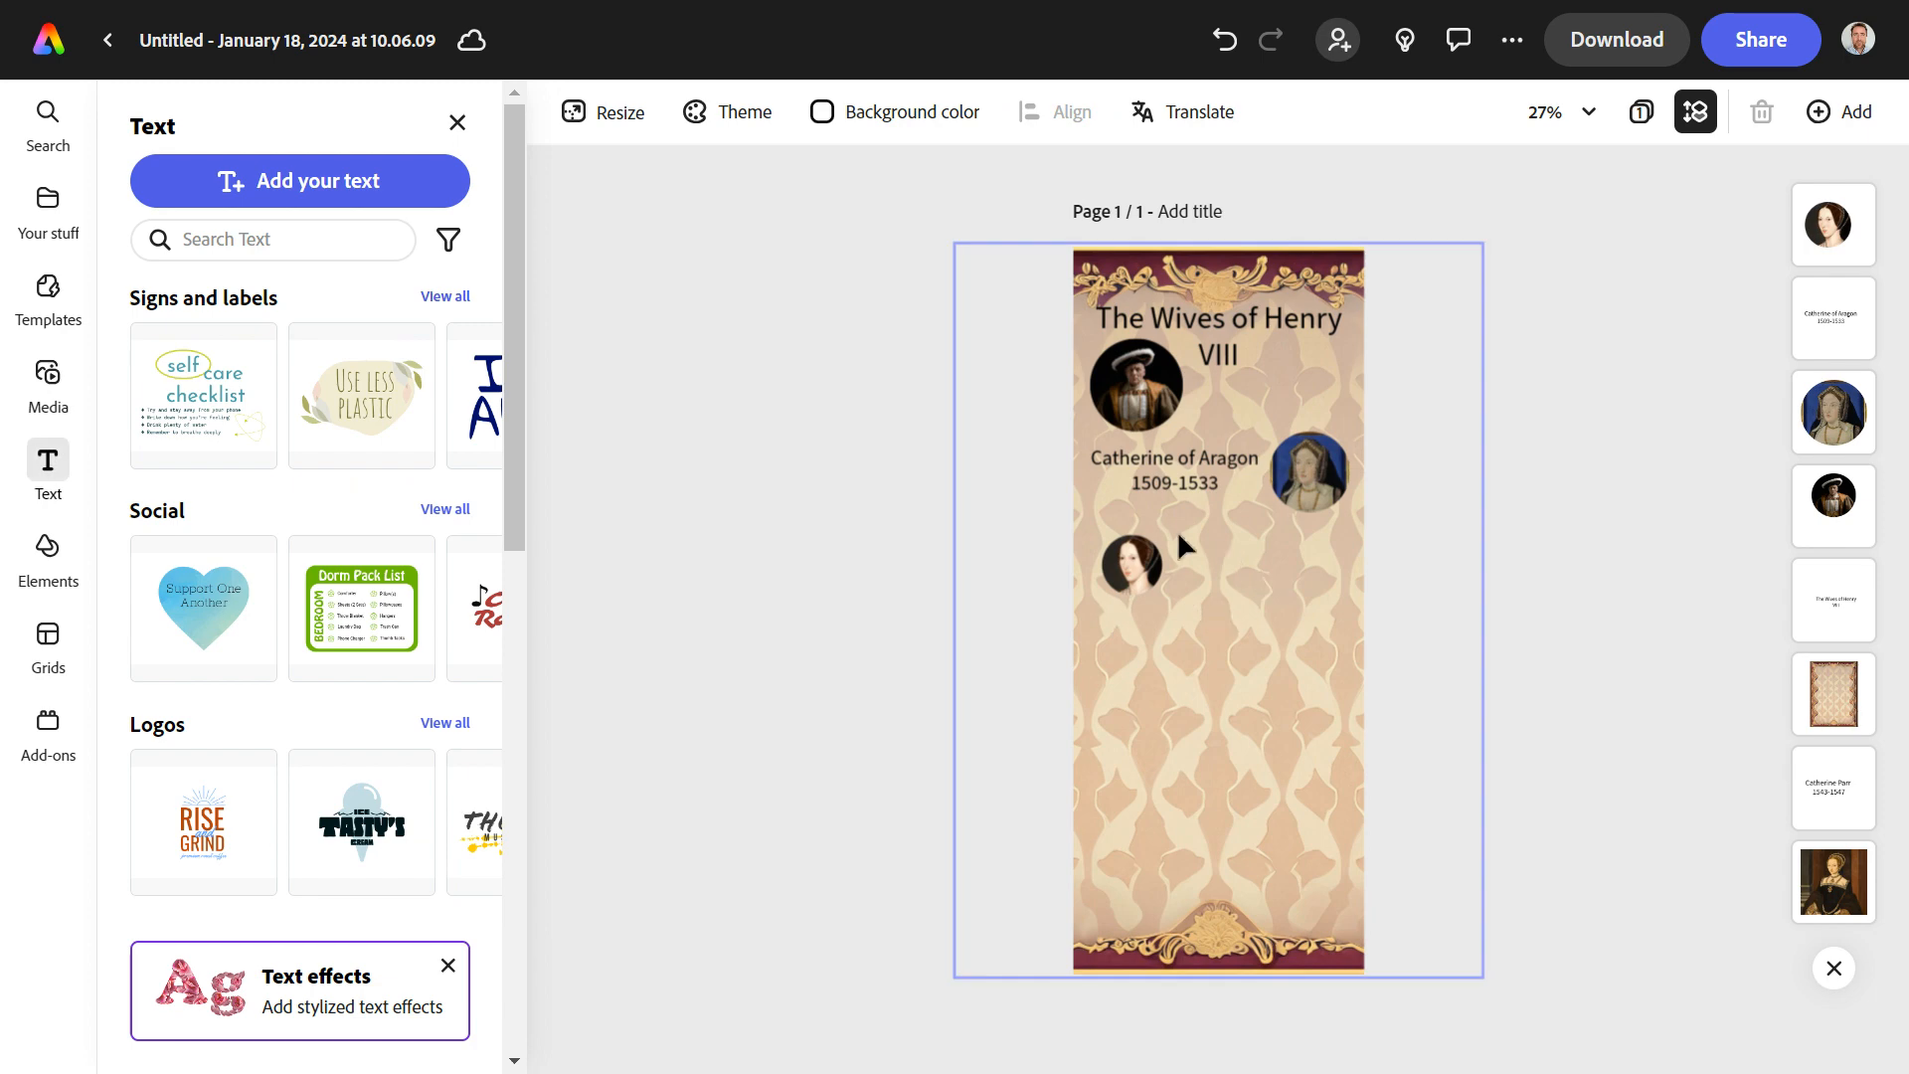
pyautogui.click(1151, 584)
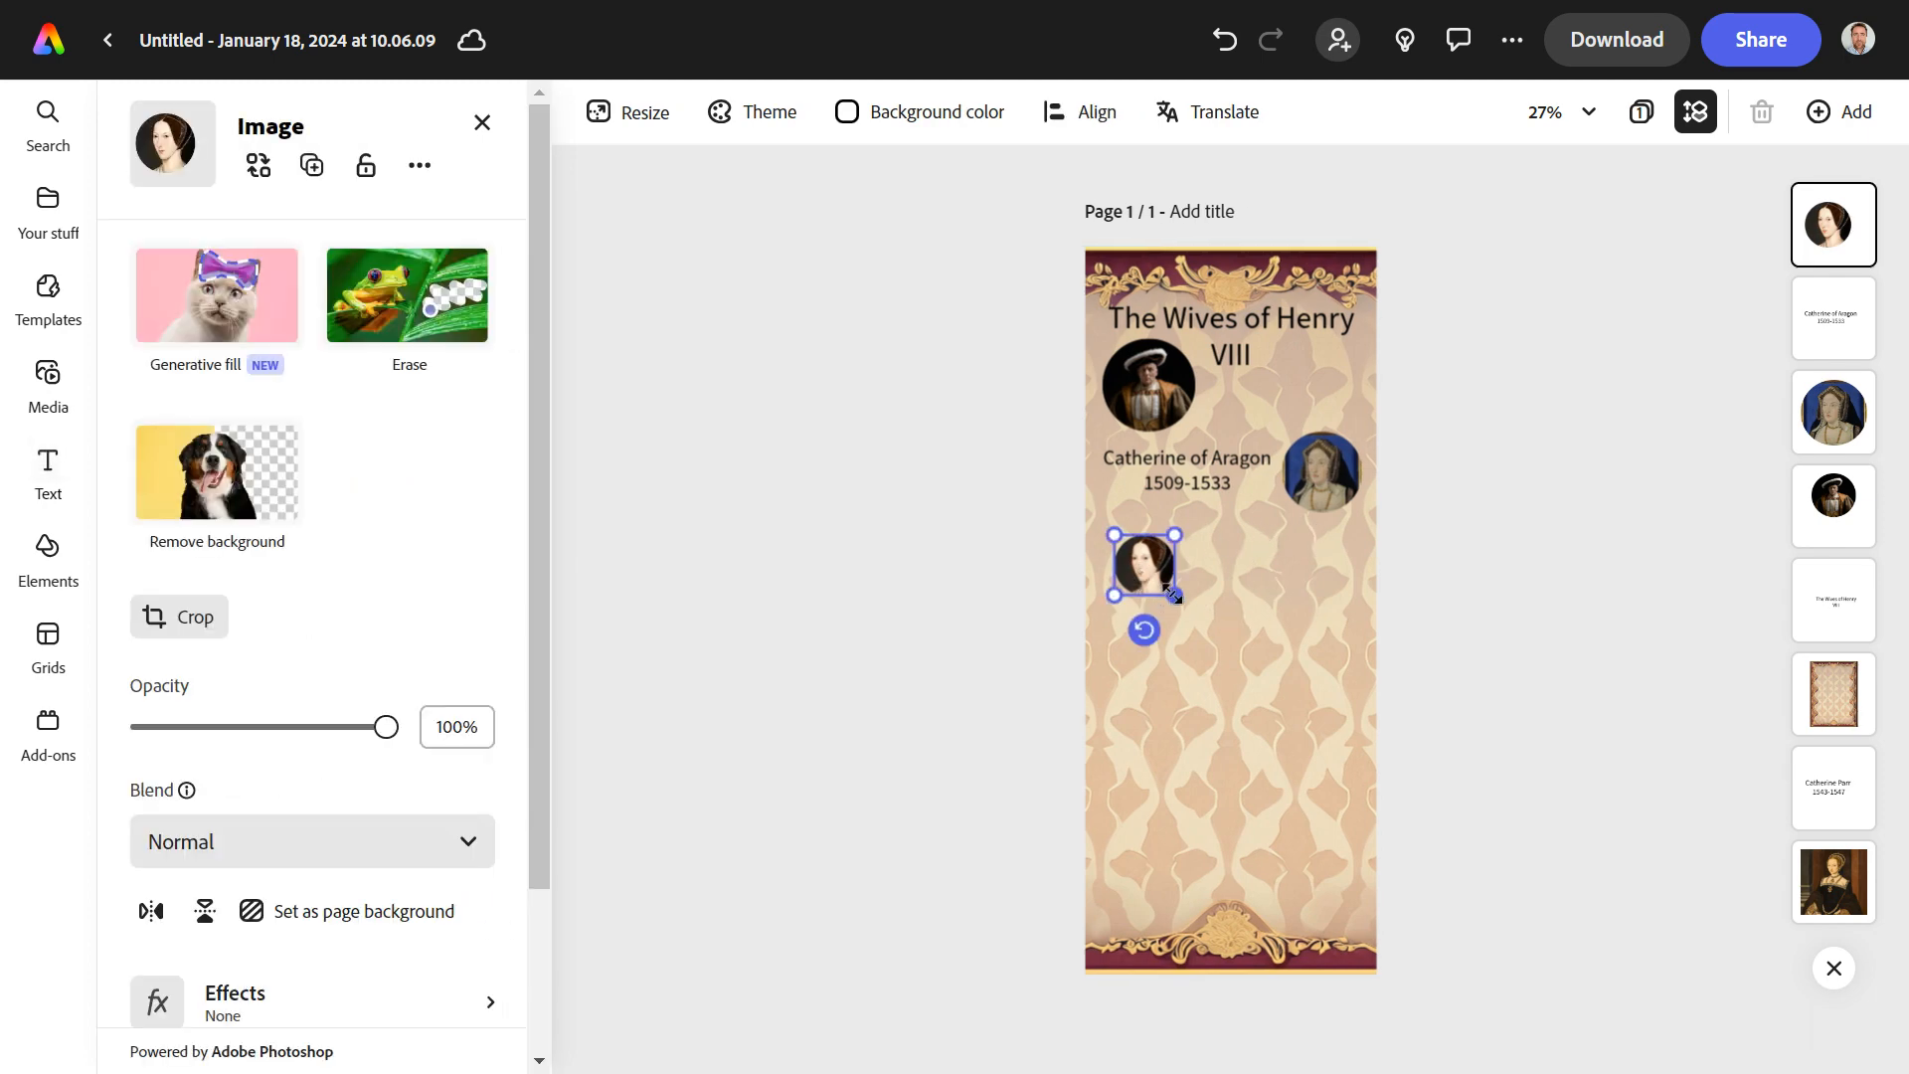
pyautogui.moveTo(1174, 595)
pyautogui.mouseDown()
pyautogui.moveTo(1204, 625)
pyautogui.moveTo(1190, 601)
pyautogui.mouseUp()
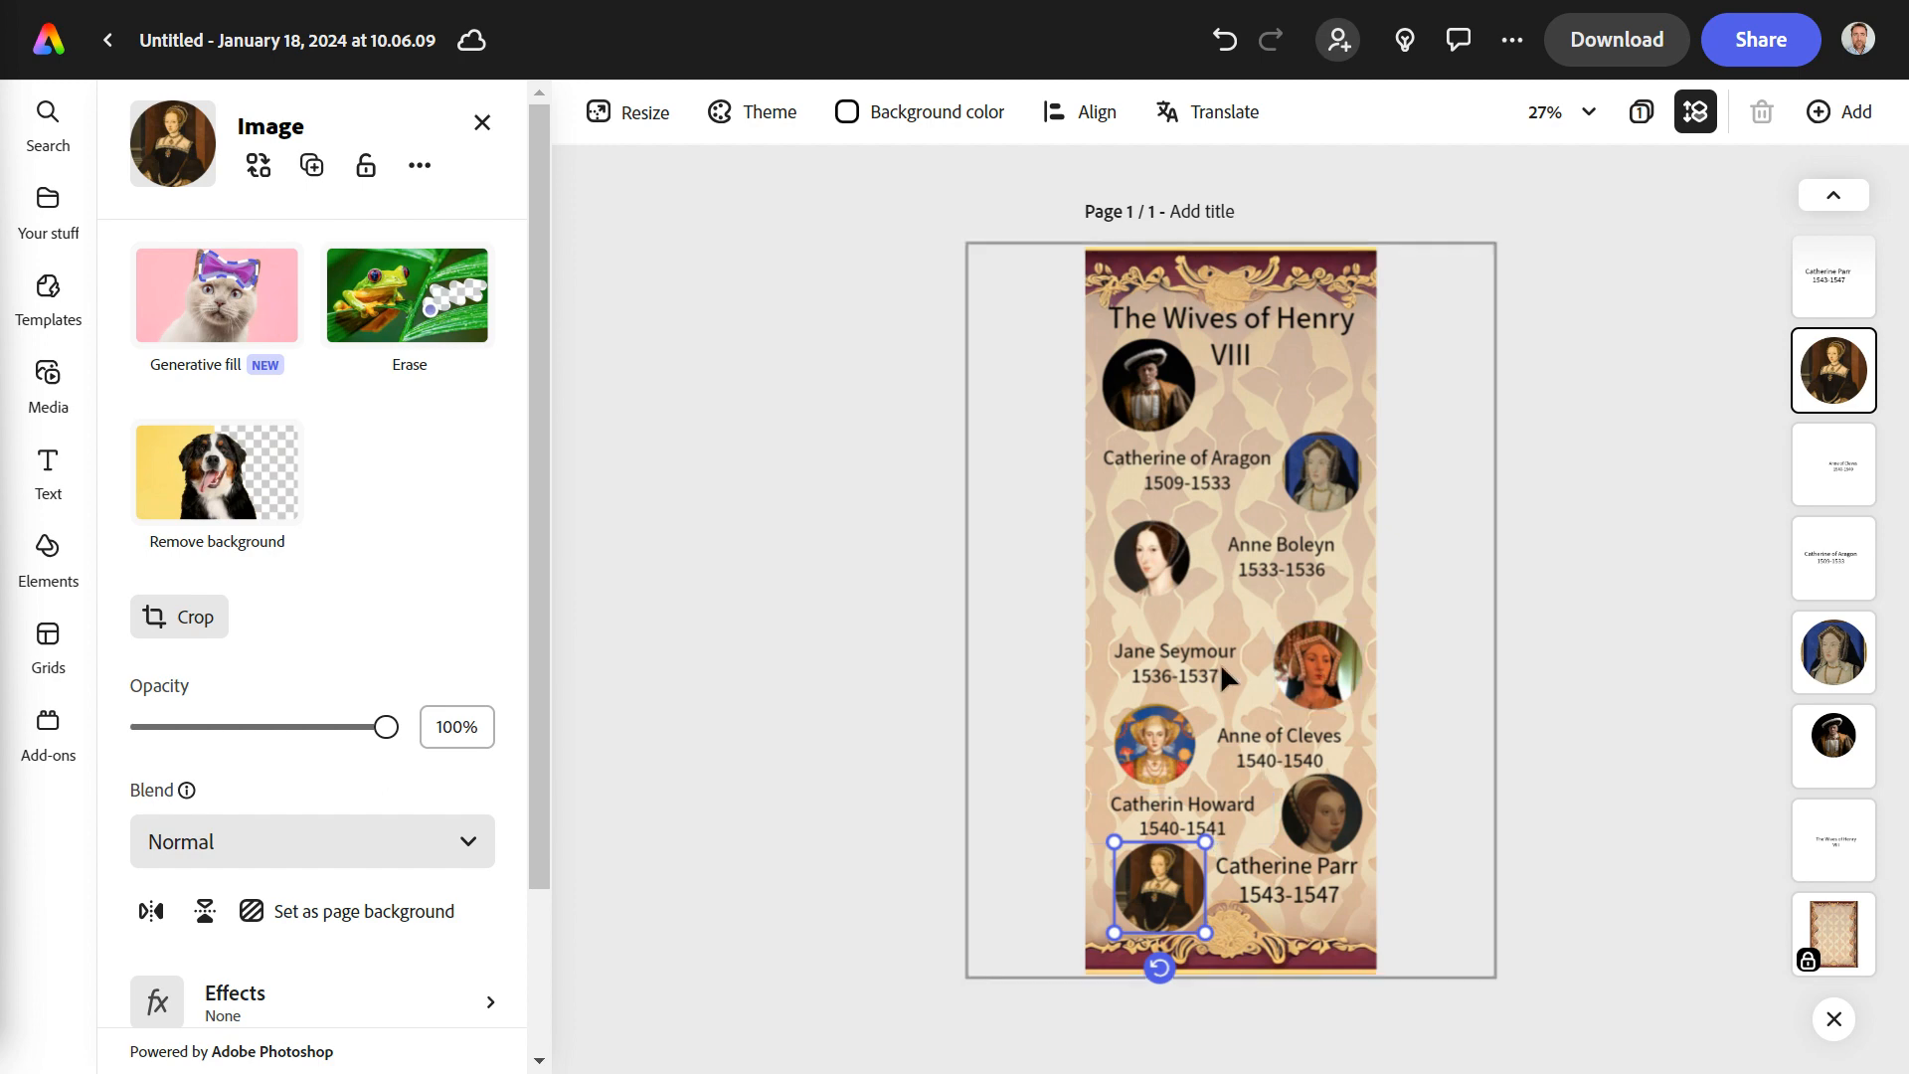
# Try area-selecting the Catherine of Aragon caption and portrait with the wallpaper background unlocked, and lock the wallpaper again.
pyautogui.click(1374, 407)
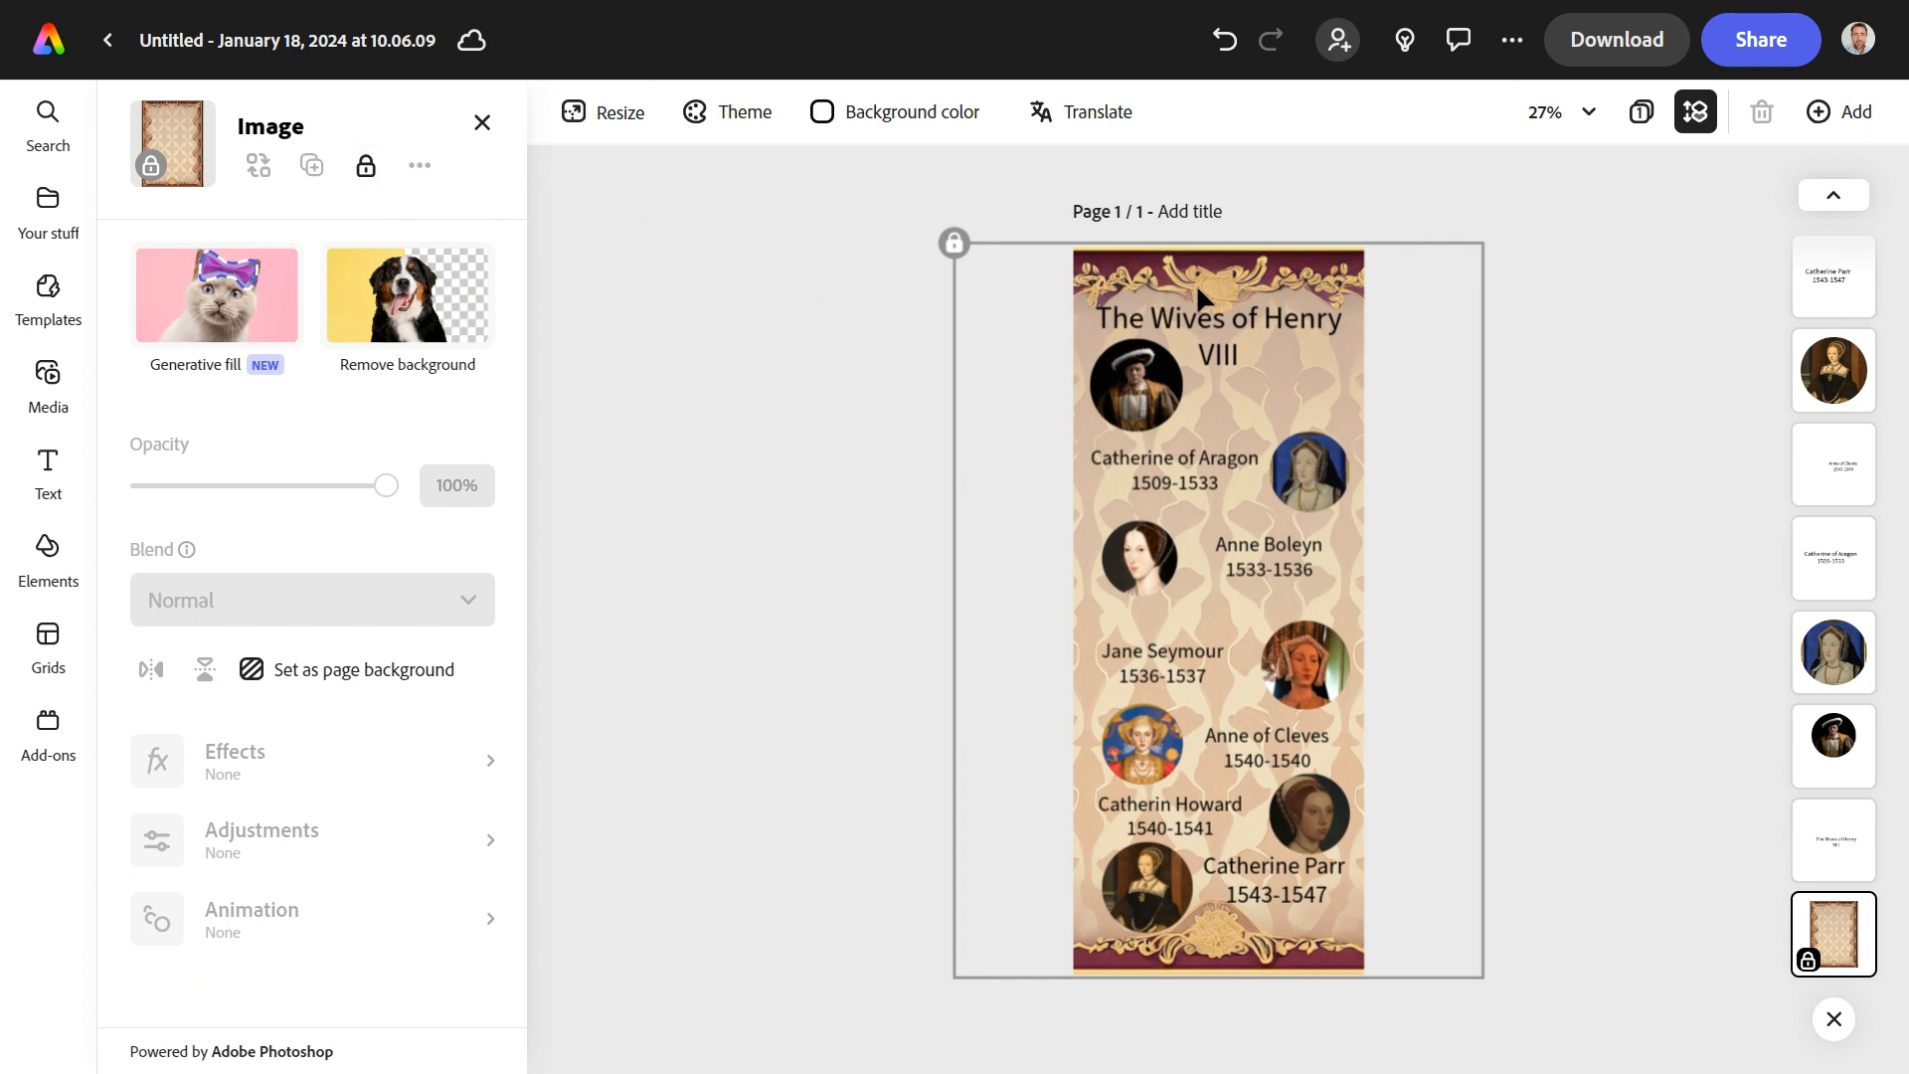
pyautogui.click(366, 165)
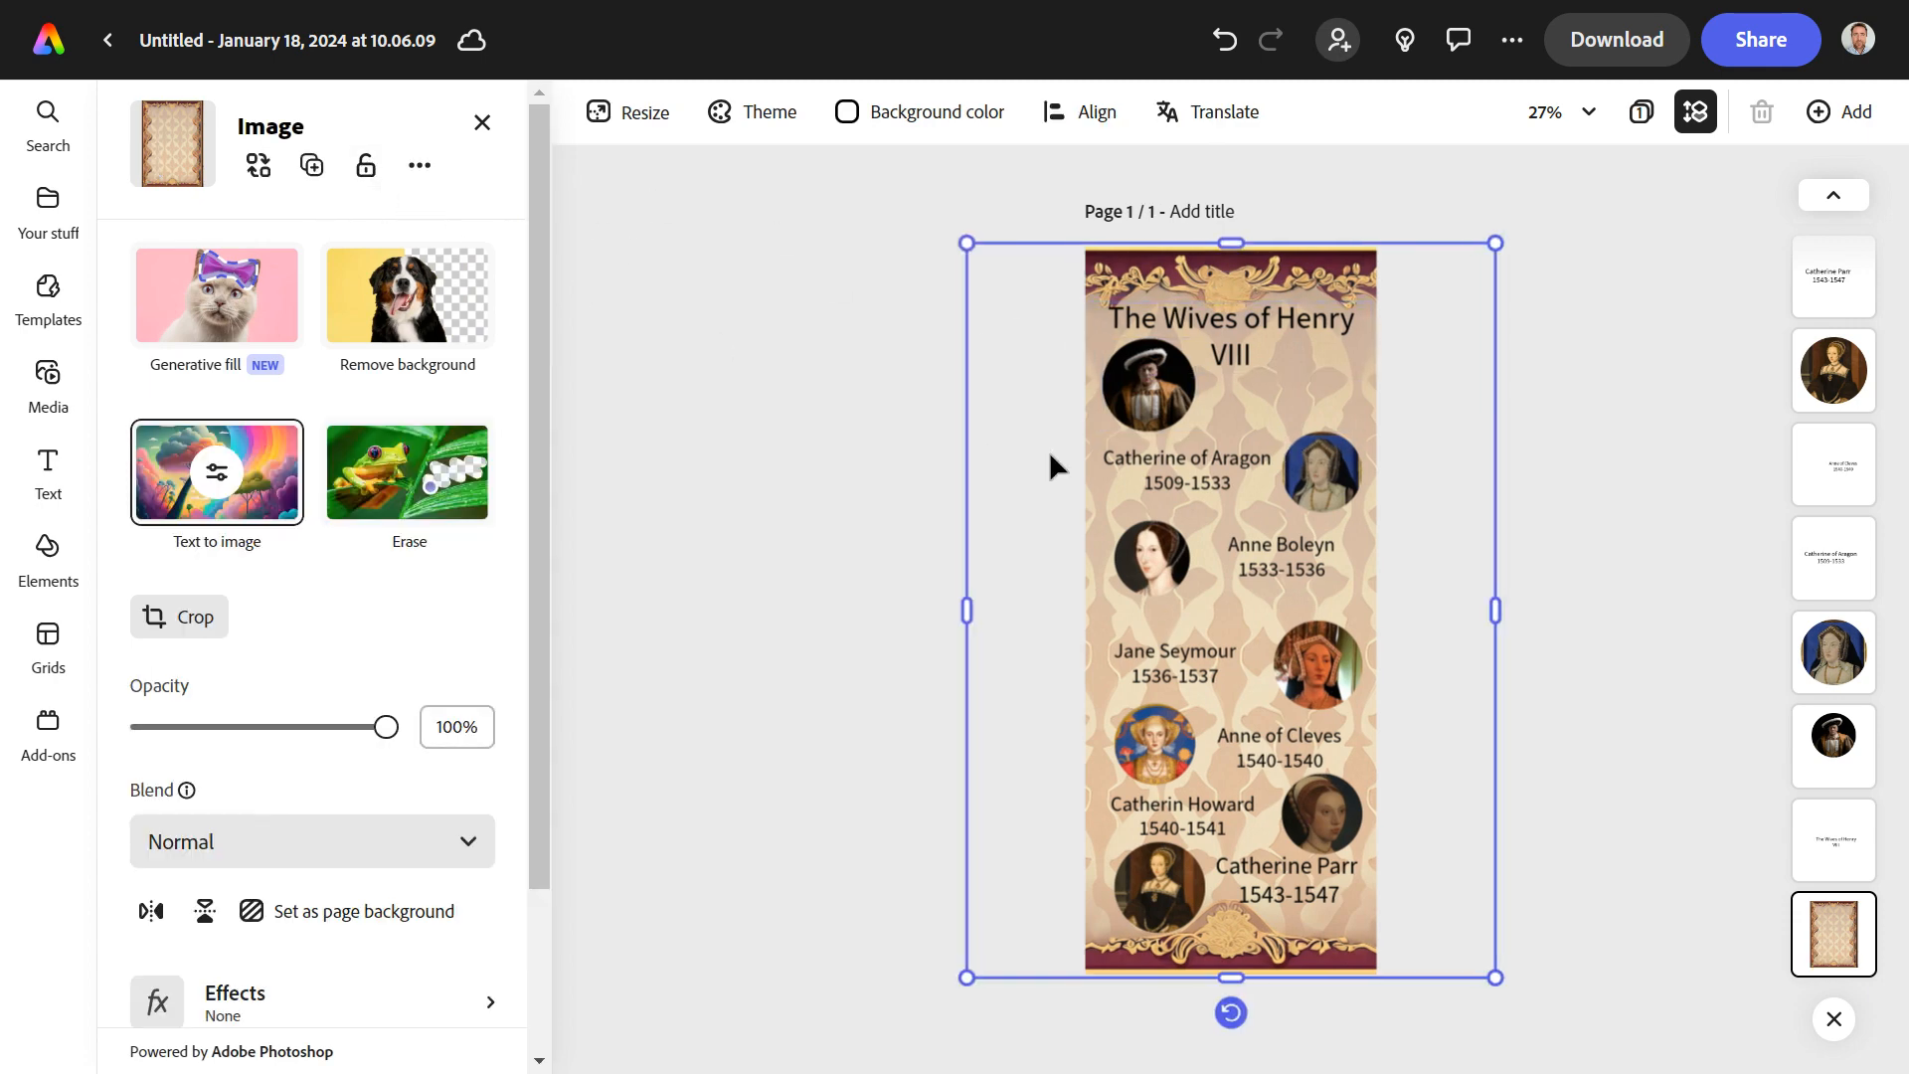
pyautogui.click(857, 383)
pyautogui.moveTo(1014, 469); pyautogui.dragTo(1352, 475)
pyautogui.click(916, 380)
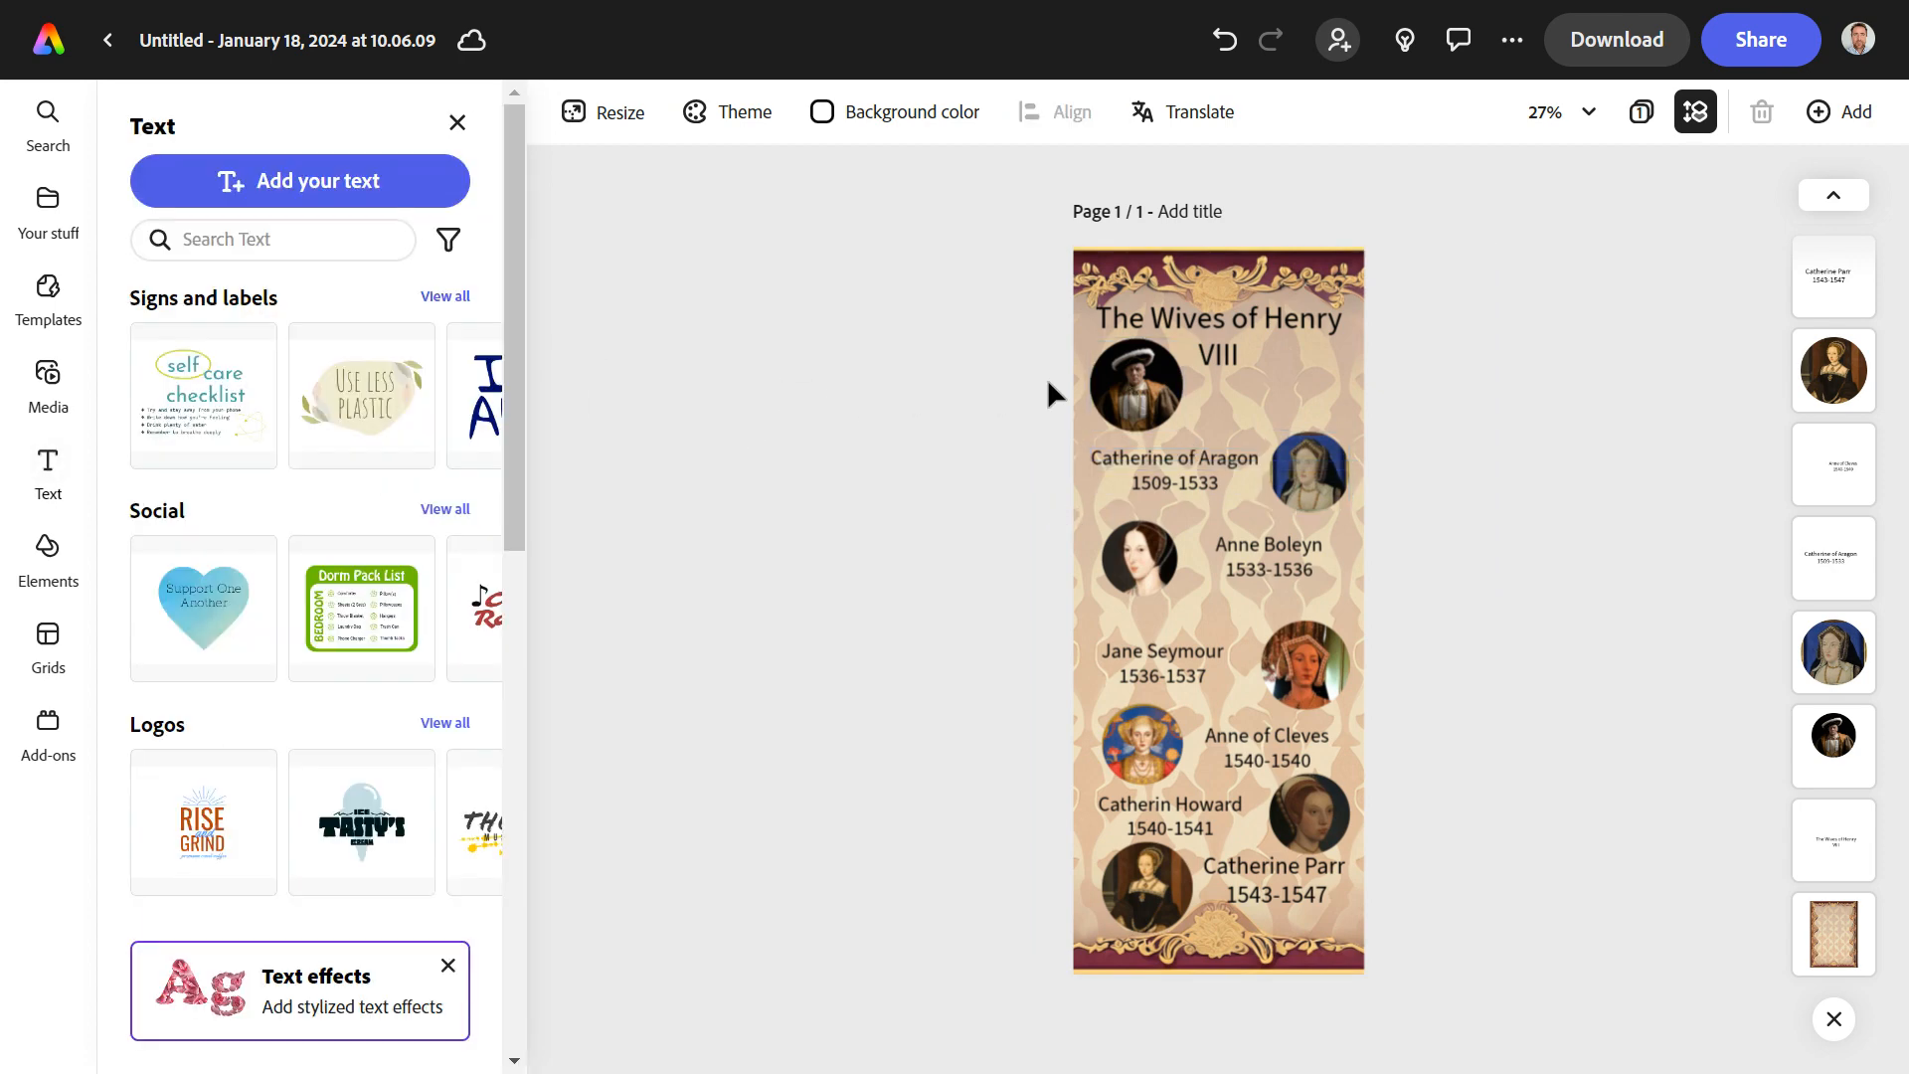
pyautogui.click(1351, 398)
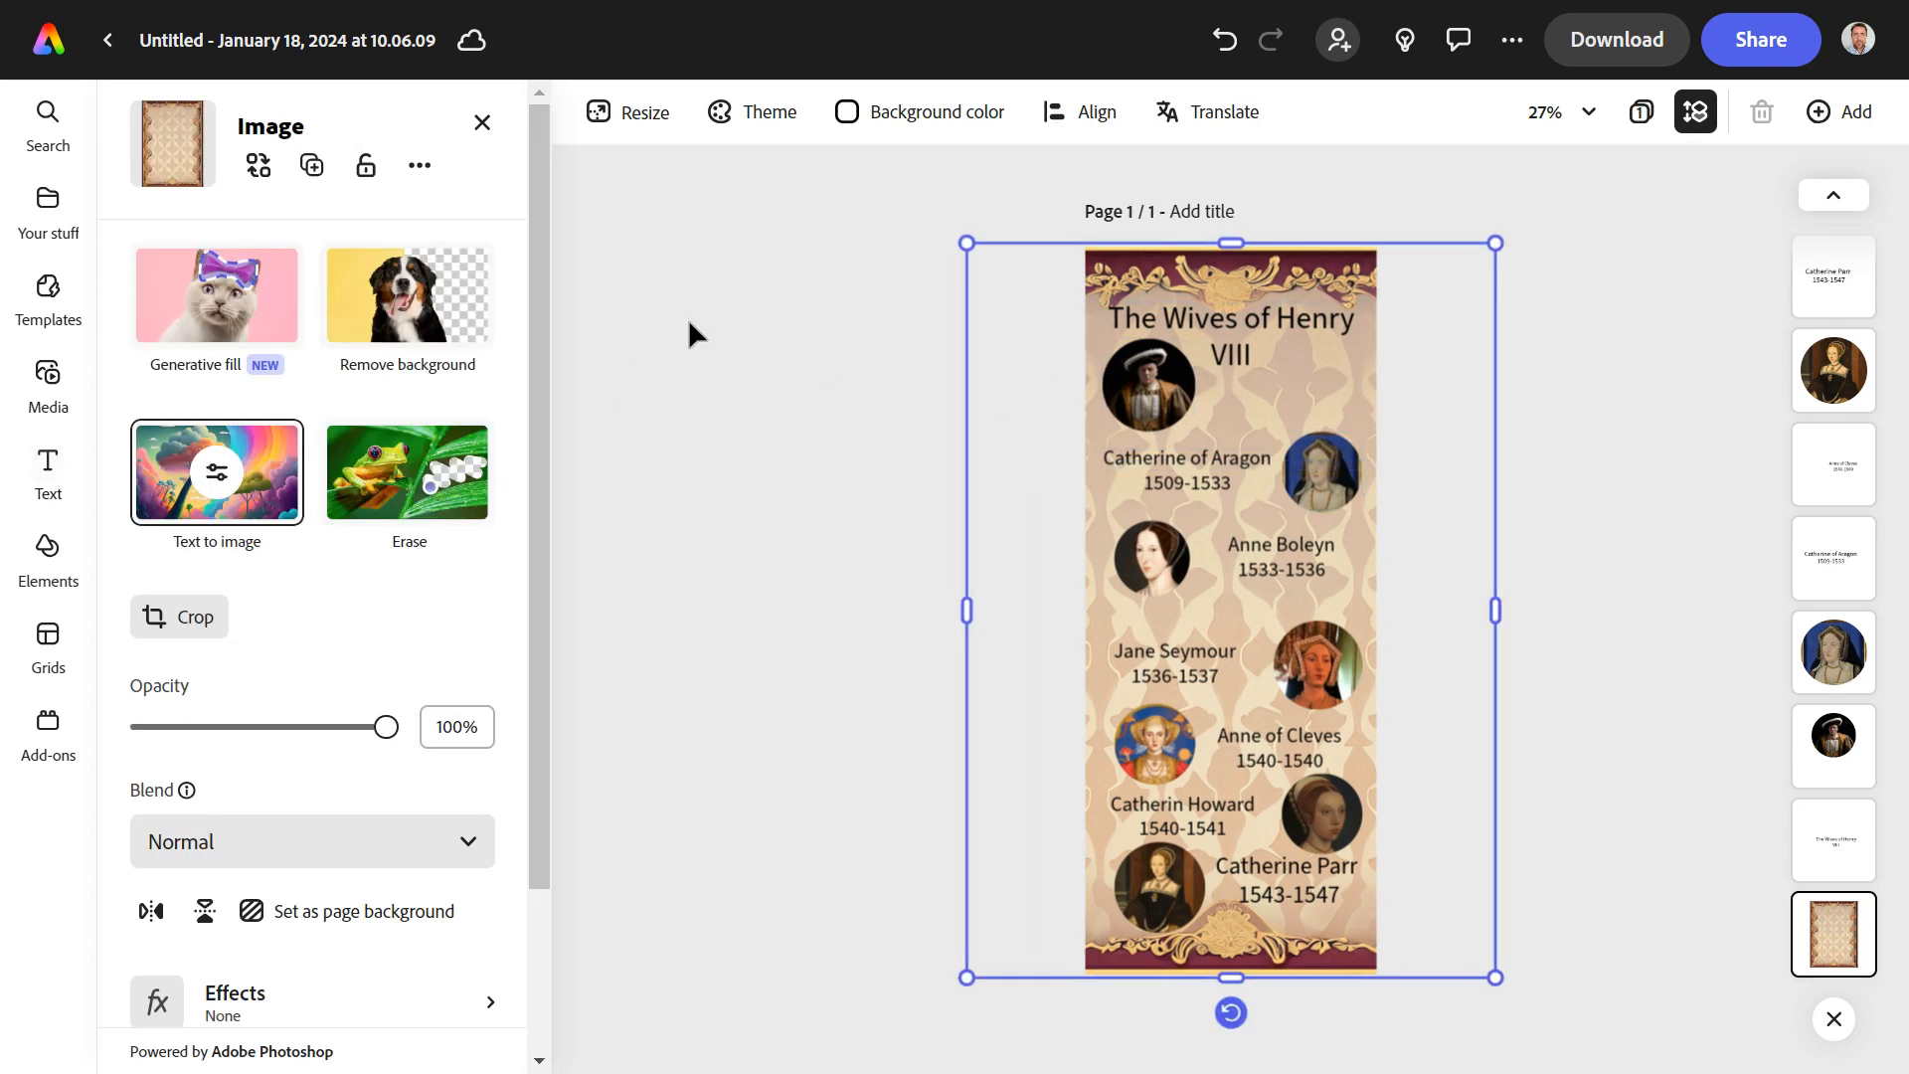
pyautogui.click(365, 169)
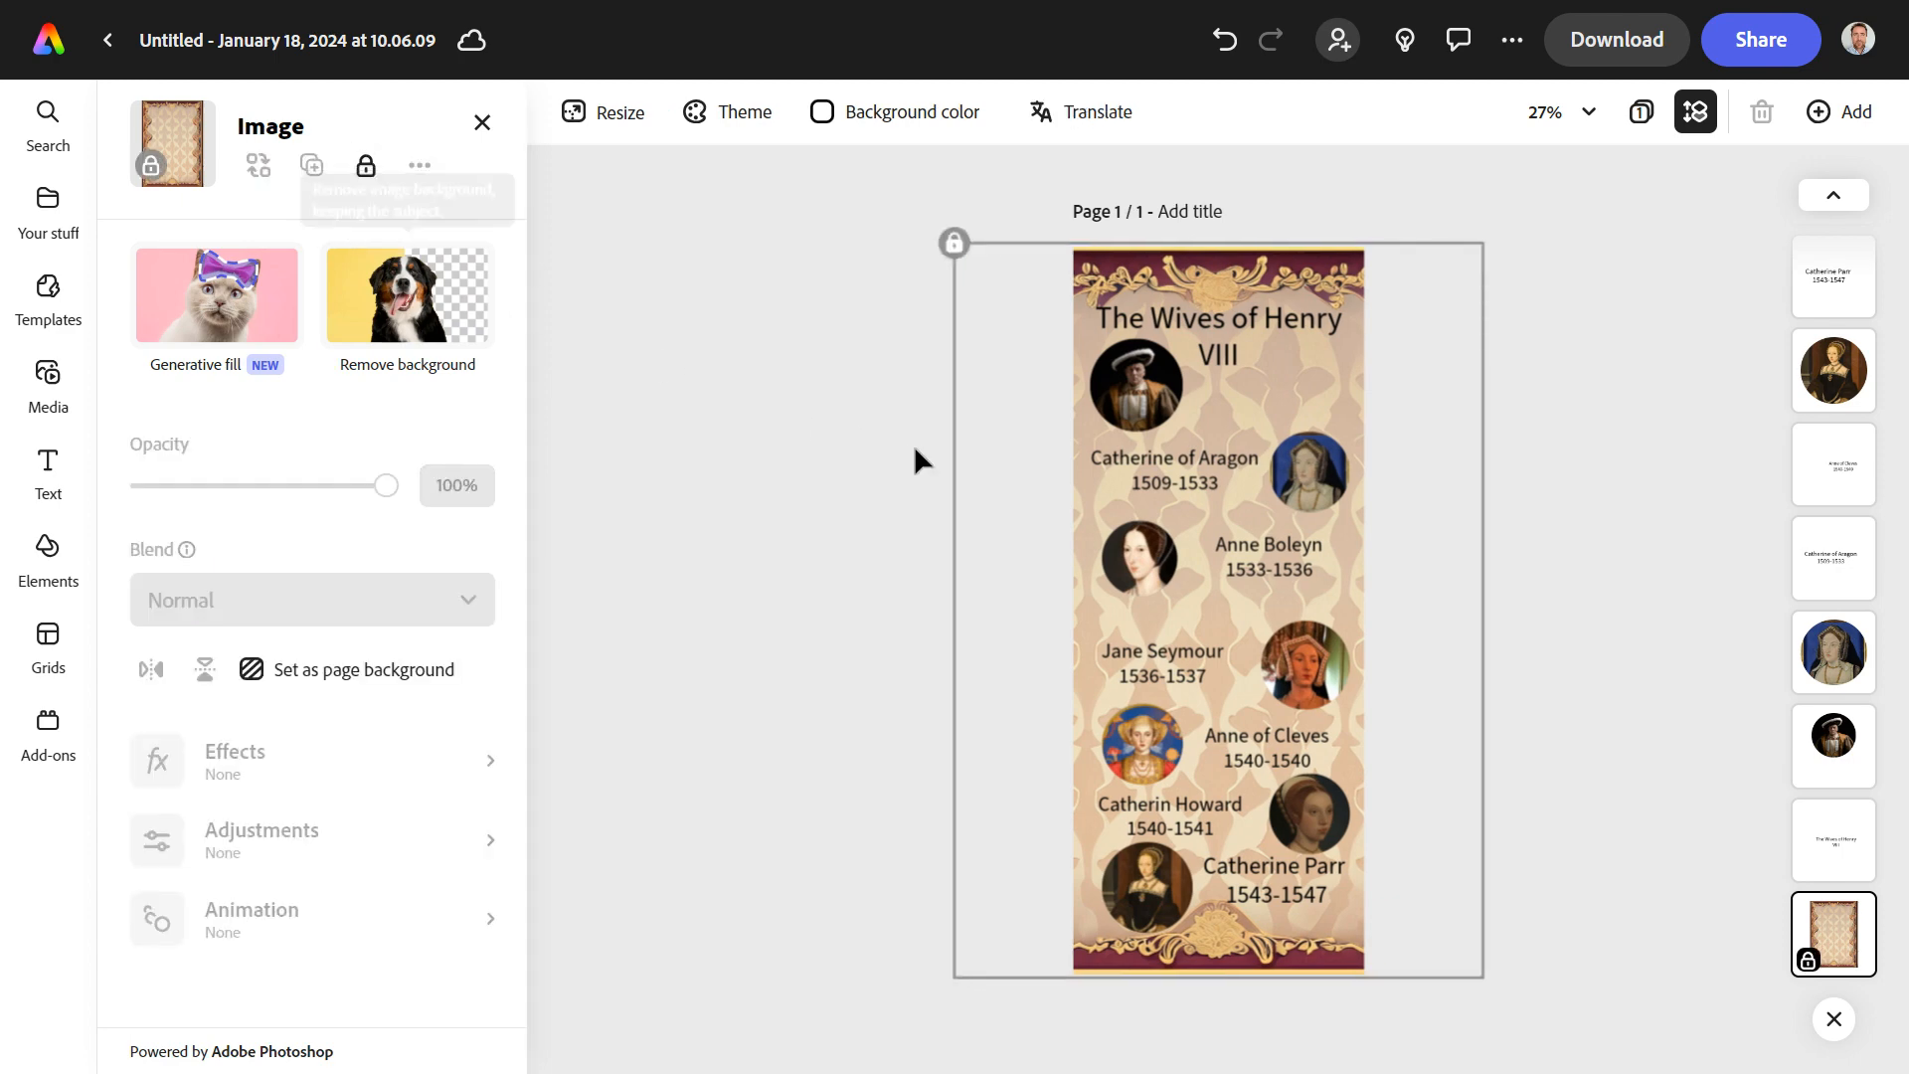
# Move the Catherine of Aragon, Anne Boleyn and Jane Seymour rows upward, keeping each portrait together with its caption.
pyautogui.moveTo(1000, 463); pyautogui.dragTo(1302, 483)
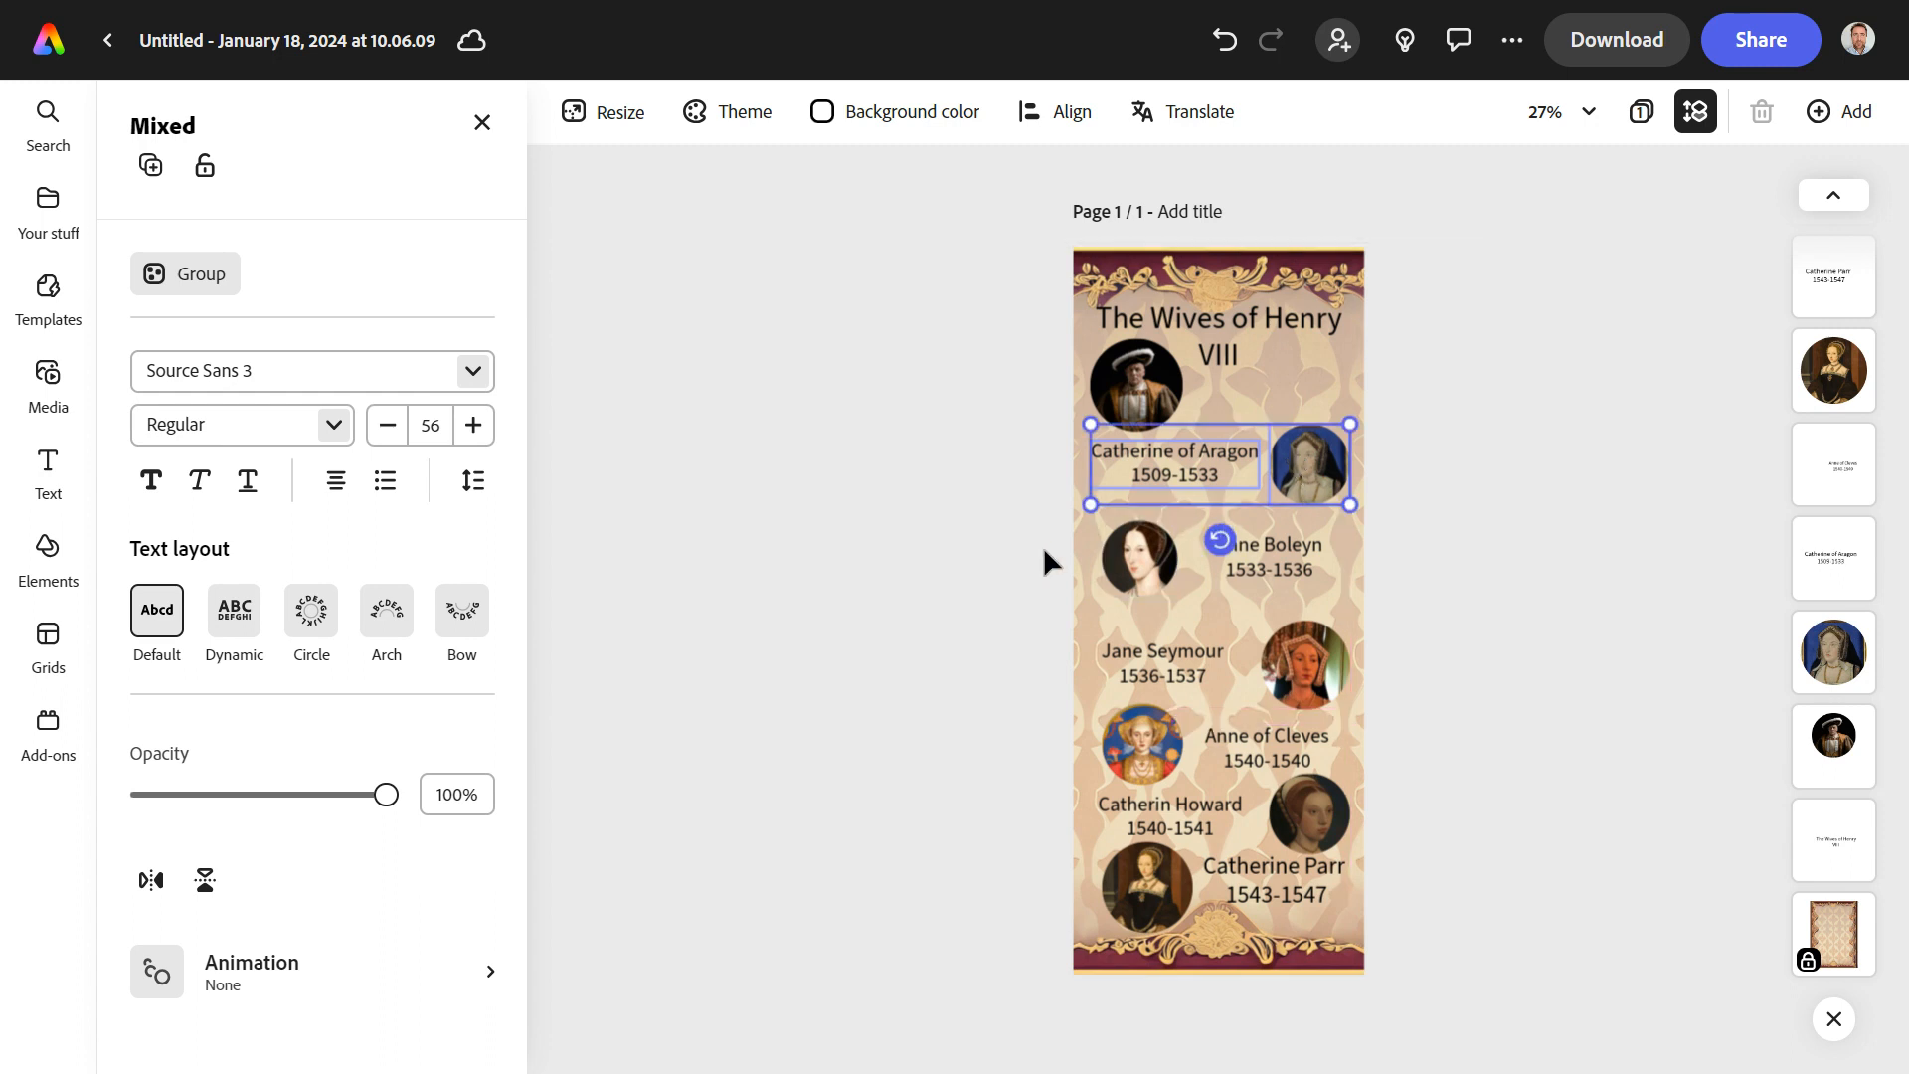
pyautogui.moveTo(1042, 549); pyautogui.dragTo(1287, 545)
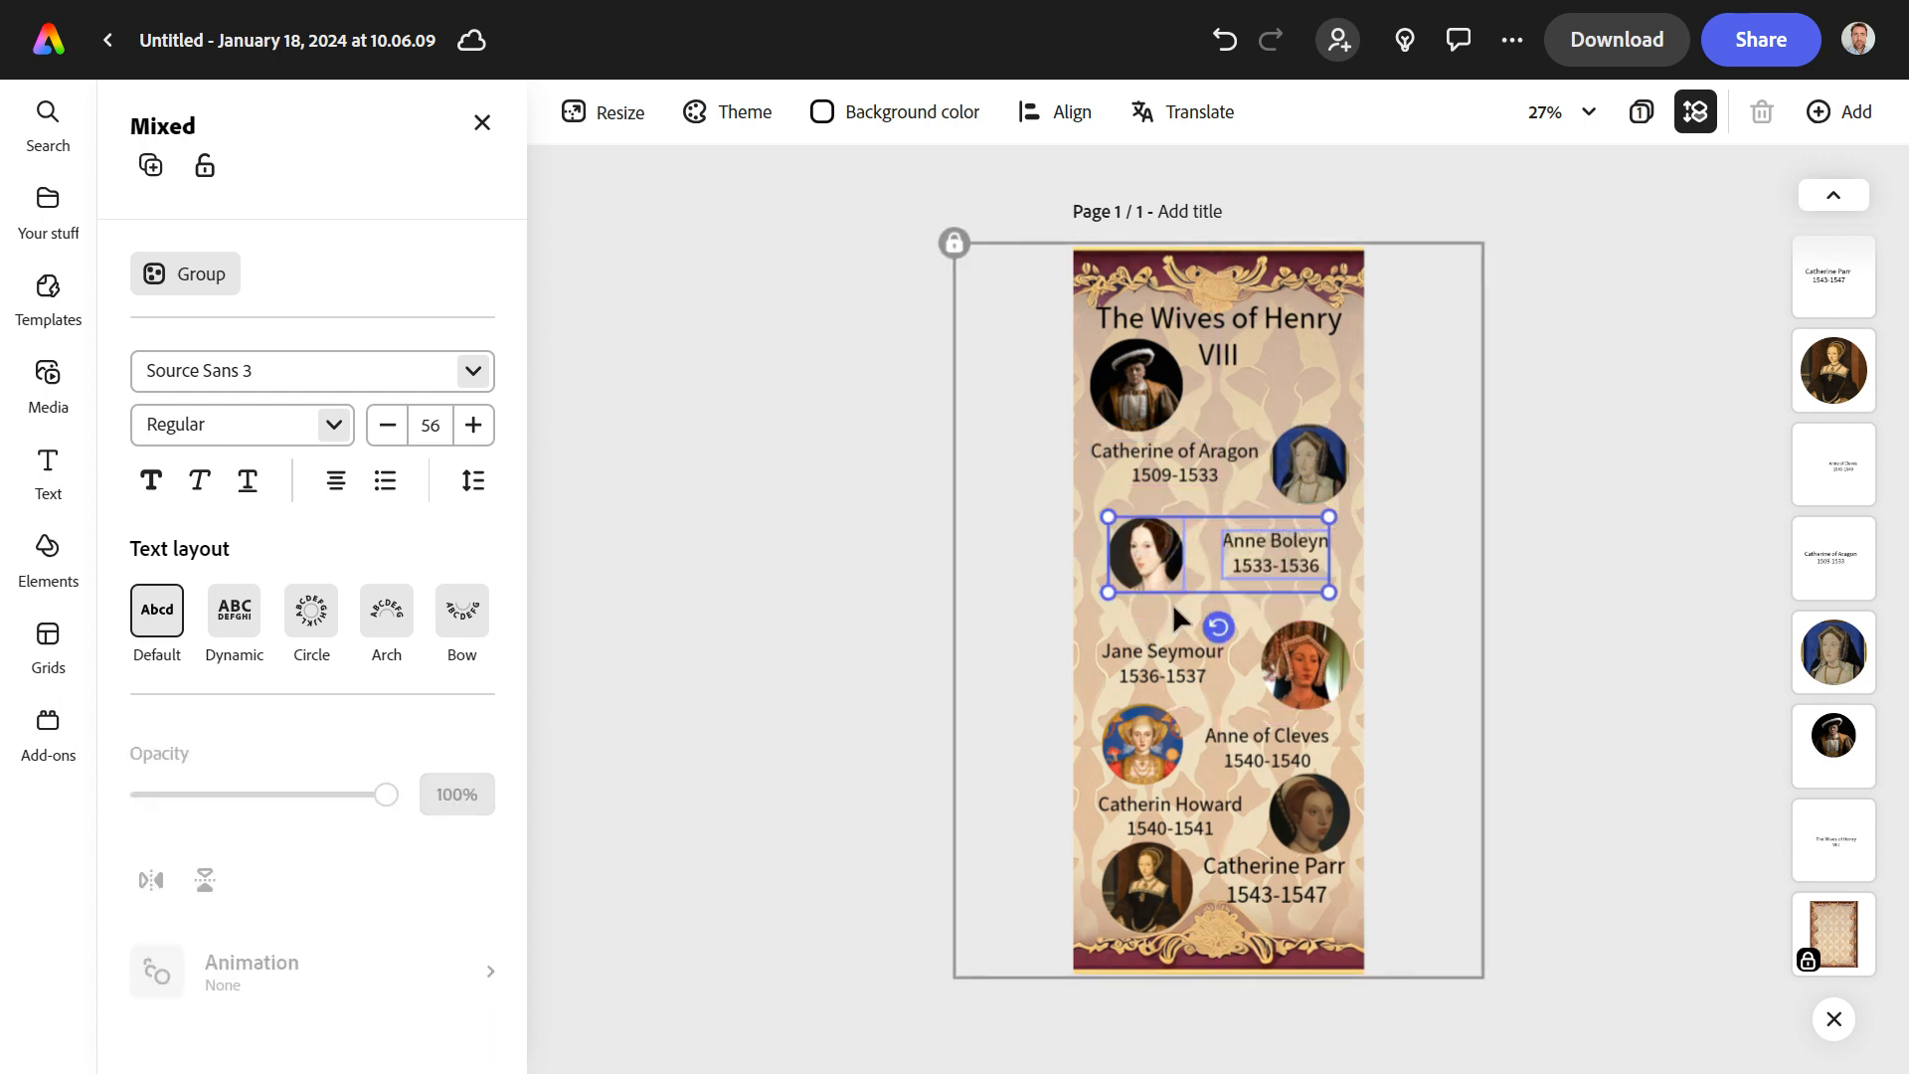
pyautogui.moveTo(1027, 653)
pyautogui.mouseDown()
pyautogui.moveTo(1288, 664)
pyautogui.moveTo(1304, 648)
pyautogui.mouseUp()
# Shift the Anne of Cleves and Catherin Howard rows upward and the Catherine Parr row slightly downward to even out the spacing.
pyautogui.moveTo(1052, 742)
pyautogui.mouseDown()
pyautogui.moveTo(1270, 747)
pyautogui.moveTo(1249, 766)
pyautogui.moveTo(1248, 725)
pyautogui.mouseUp()
pyautogui.moveTo(1022, 793); pyautogui.dragTo(1302, 811)
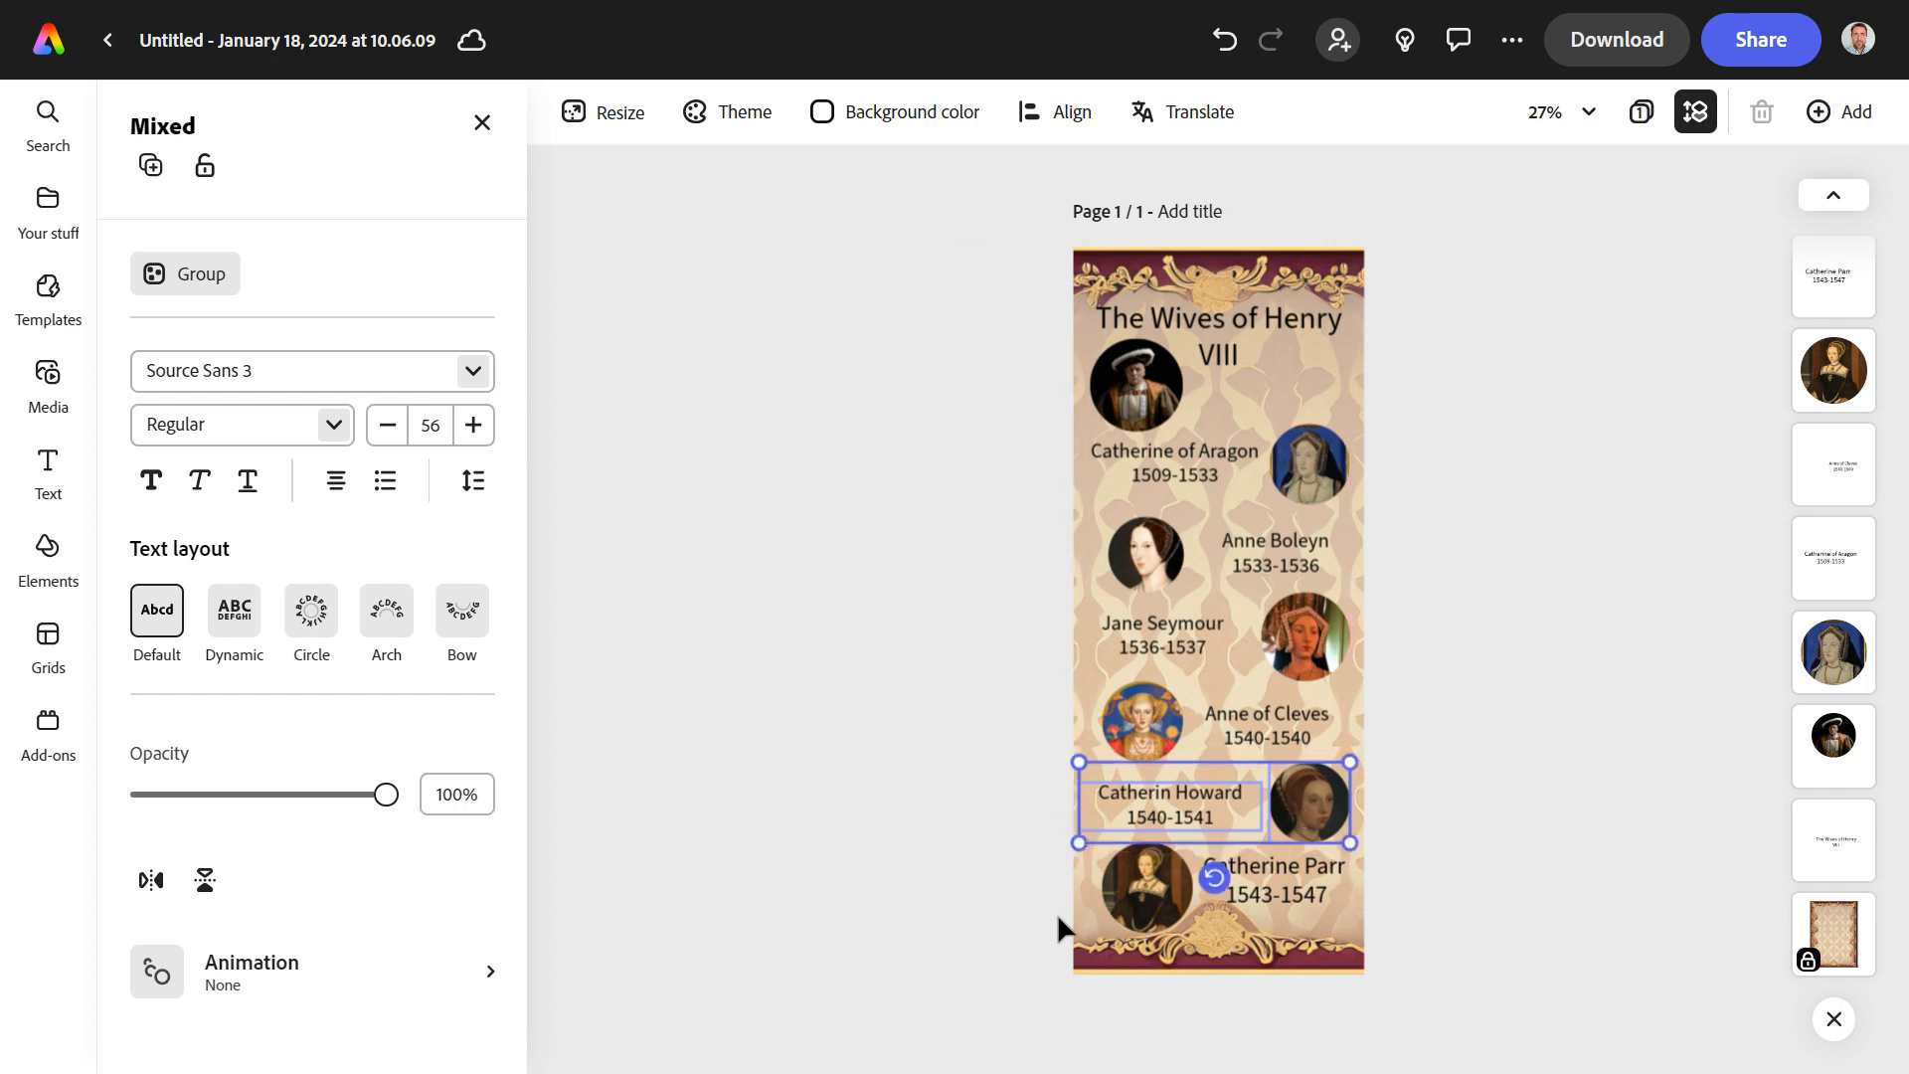
pyautogui.moveTo(1055, 888); pyautogui.dragTo(1289, 891)
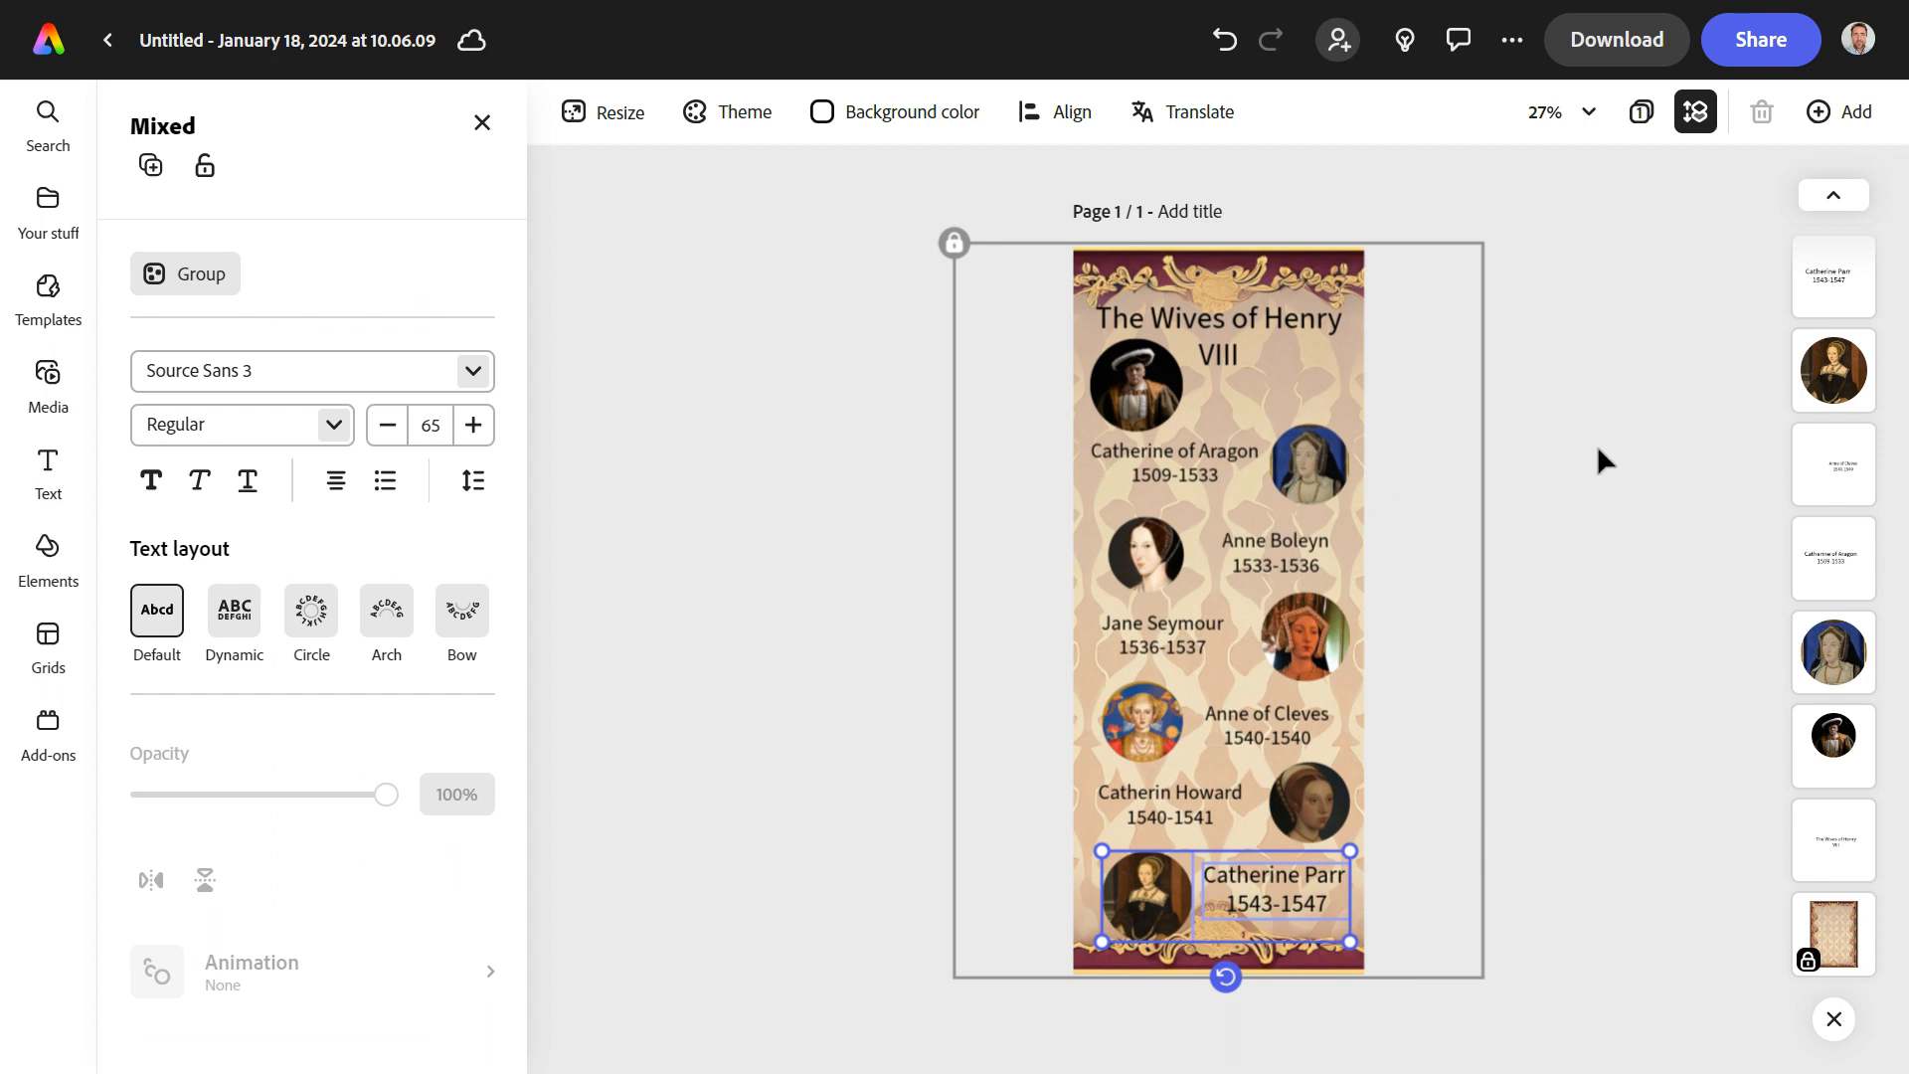
pyautogui.click(1568, 382)
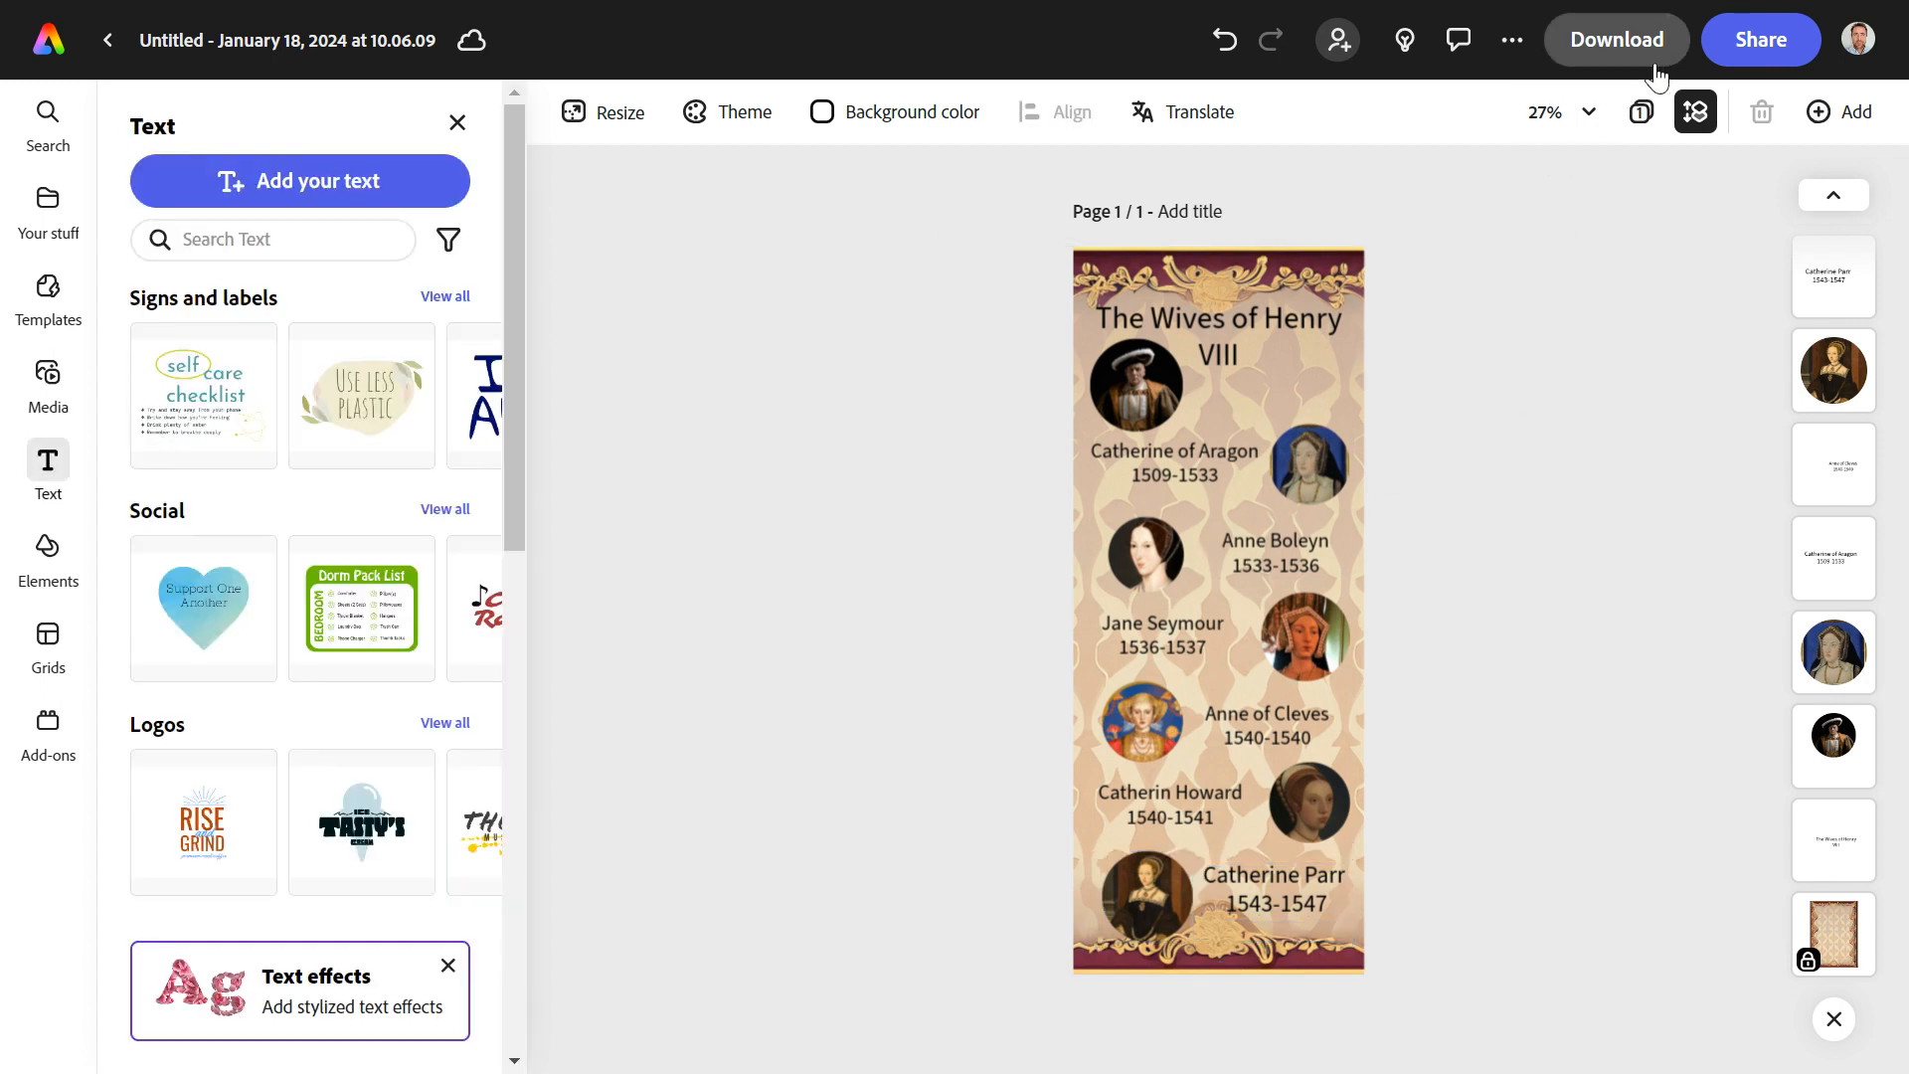